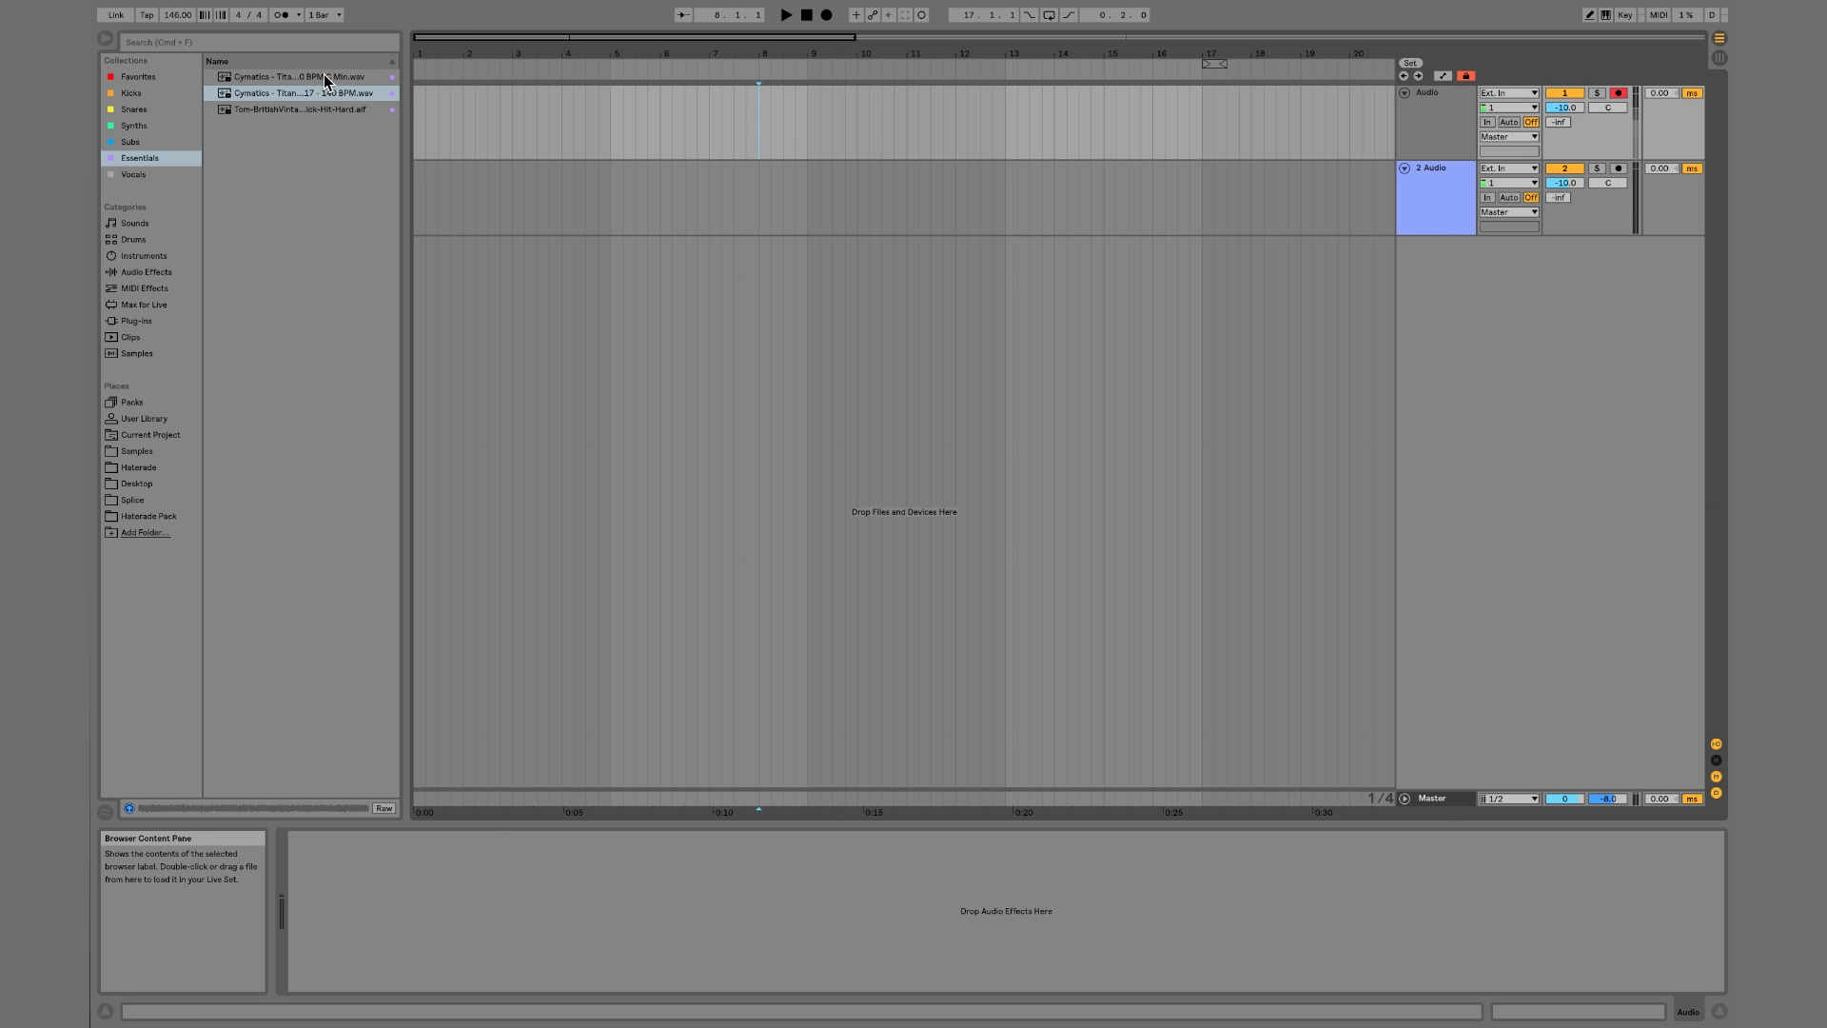
- Add Titan Arp Loop 12 to the first audio track at bar 1 and audition it
drag(325, 74, 415, 115)
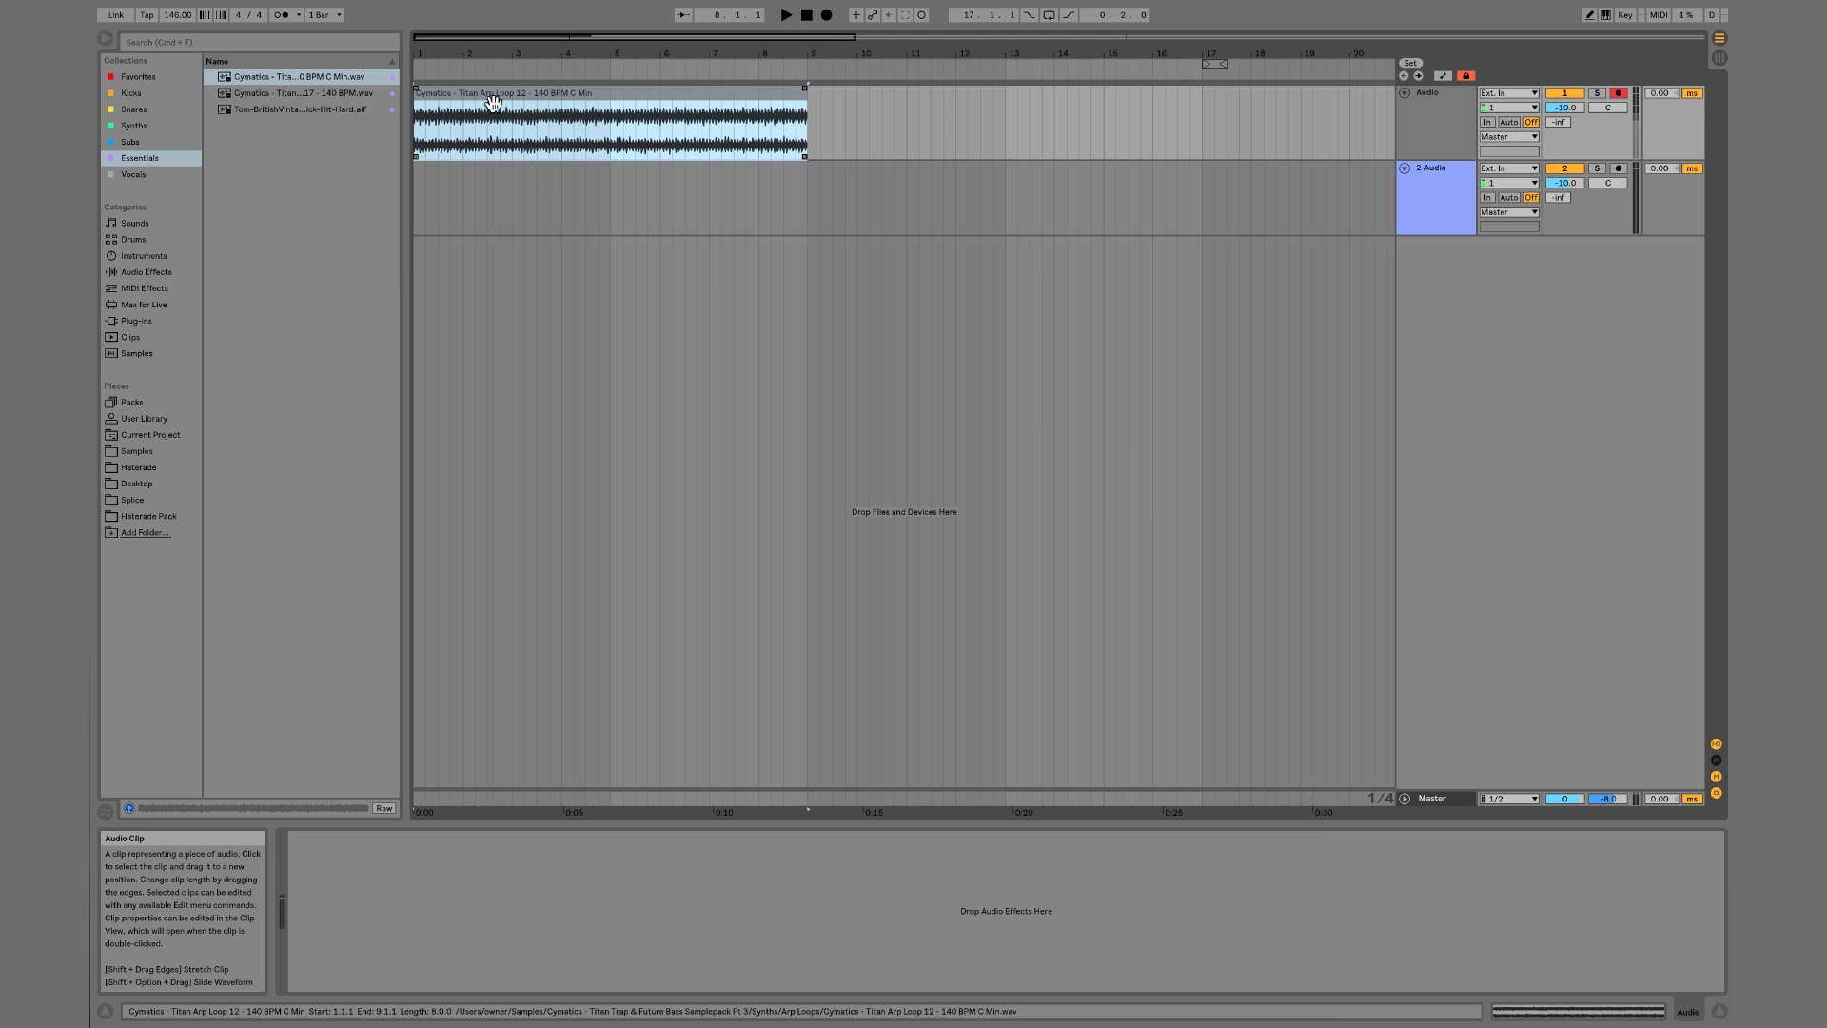
key(space)
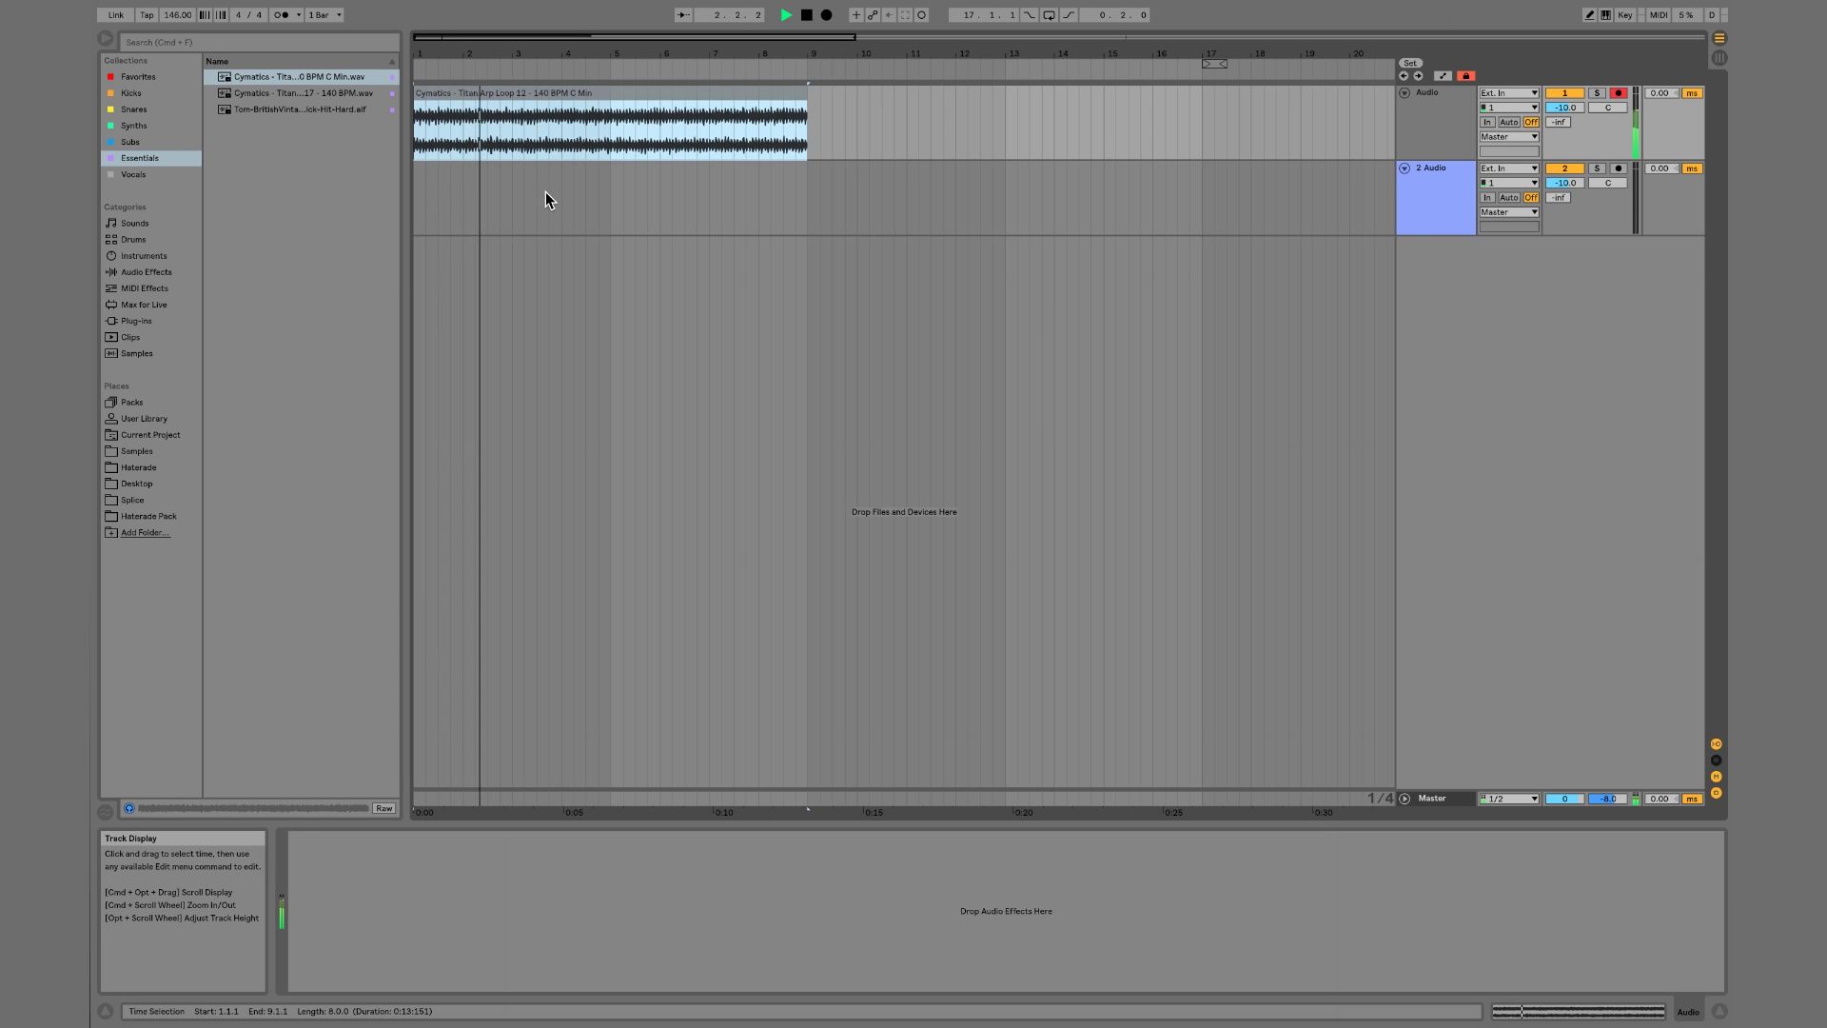
key(space)
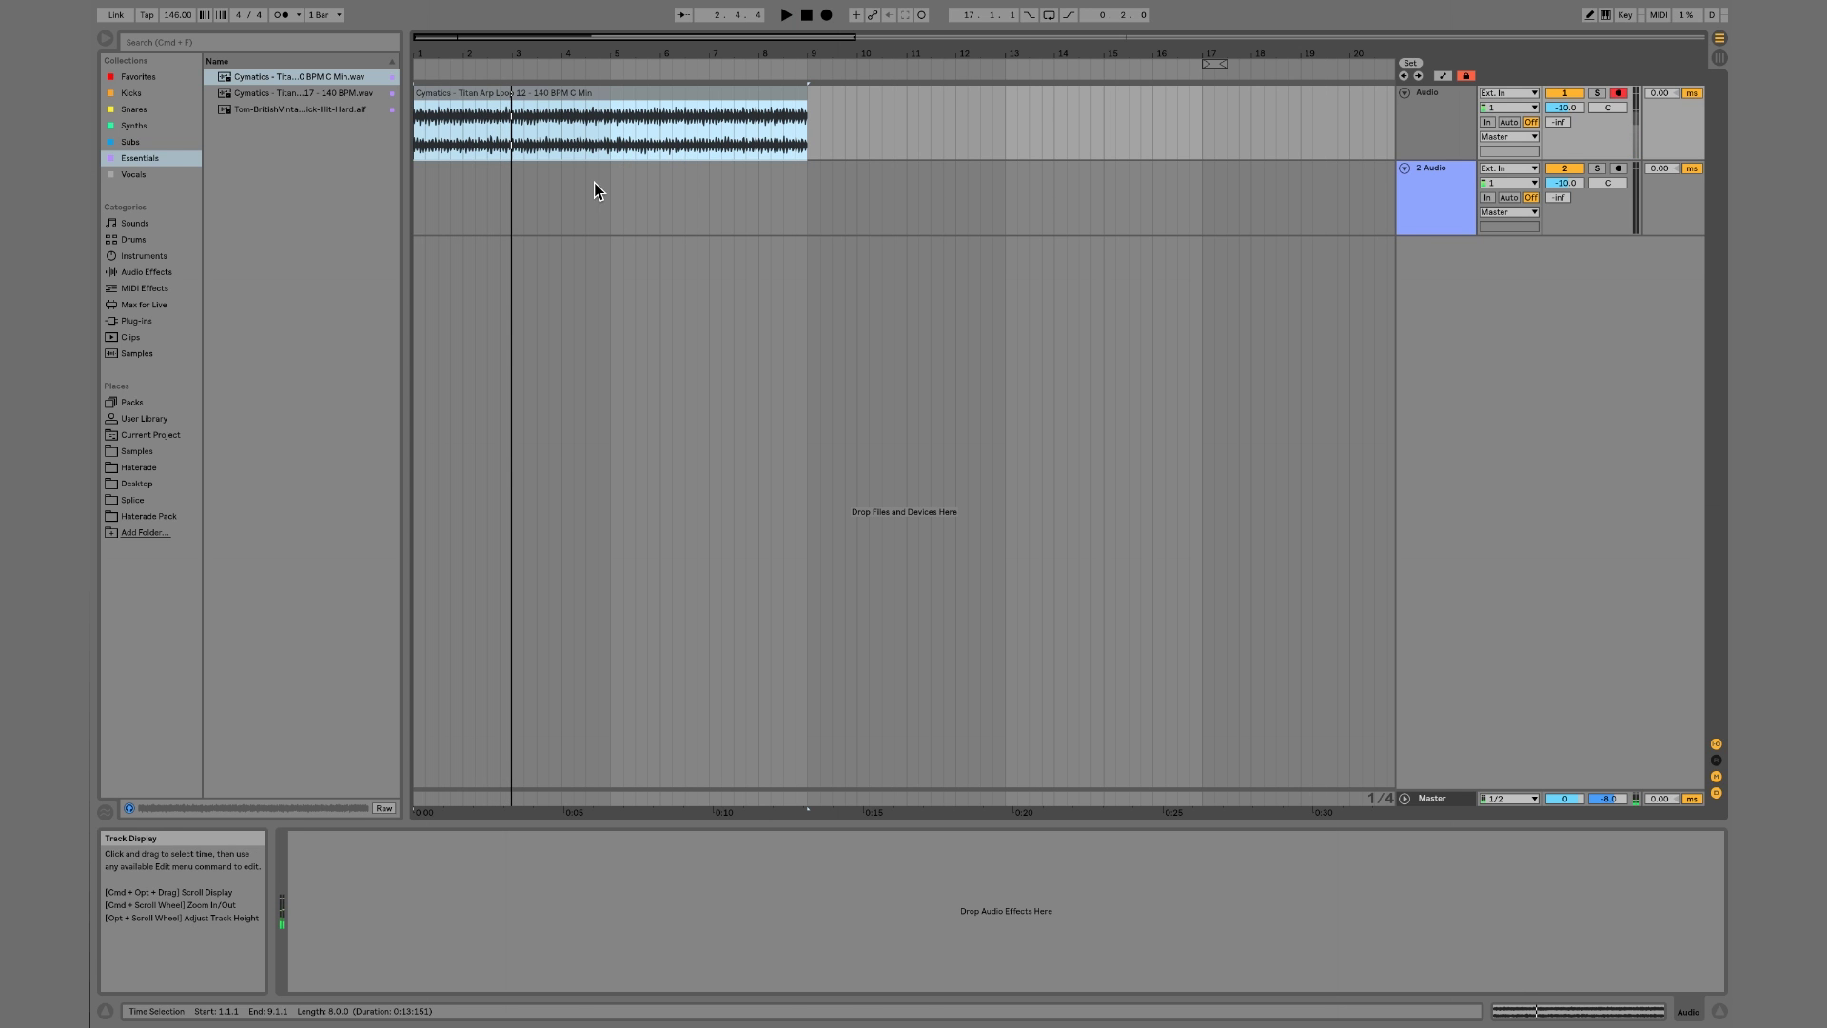
- Move the arp loop clip to start at bar 5 and play it back
drag(466, 94, 647, 107)
key(space)
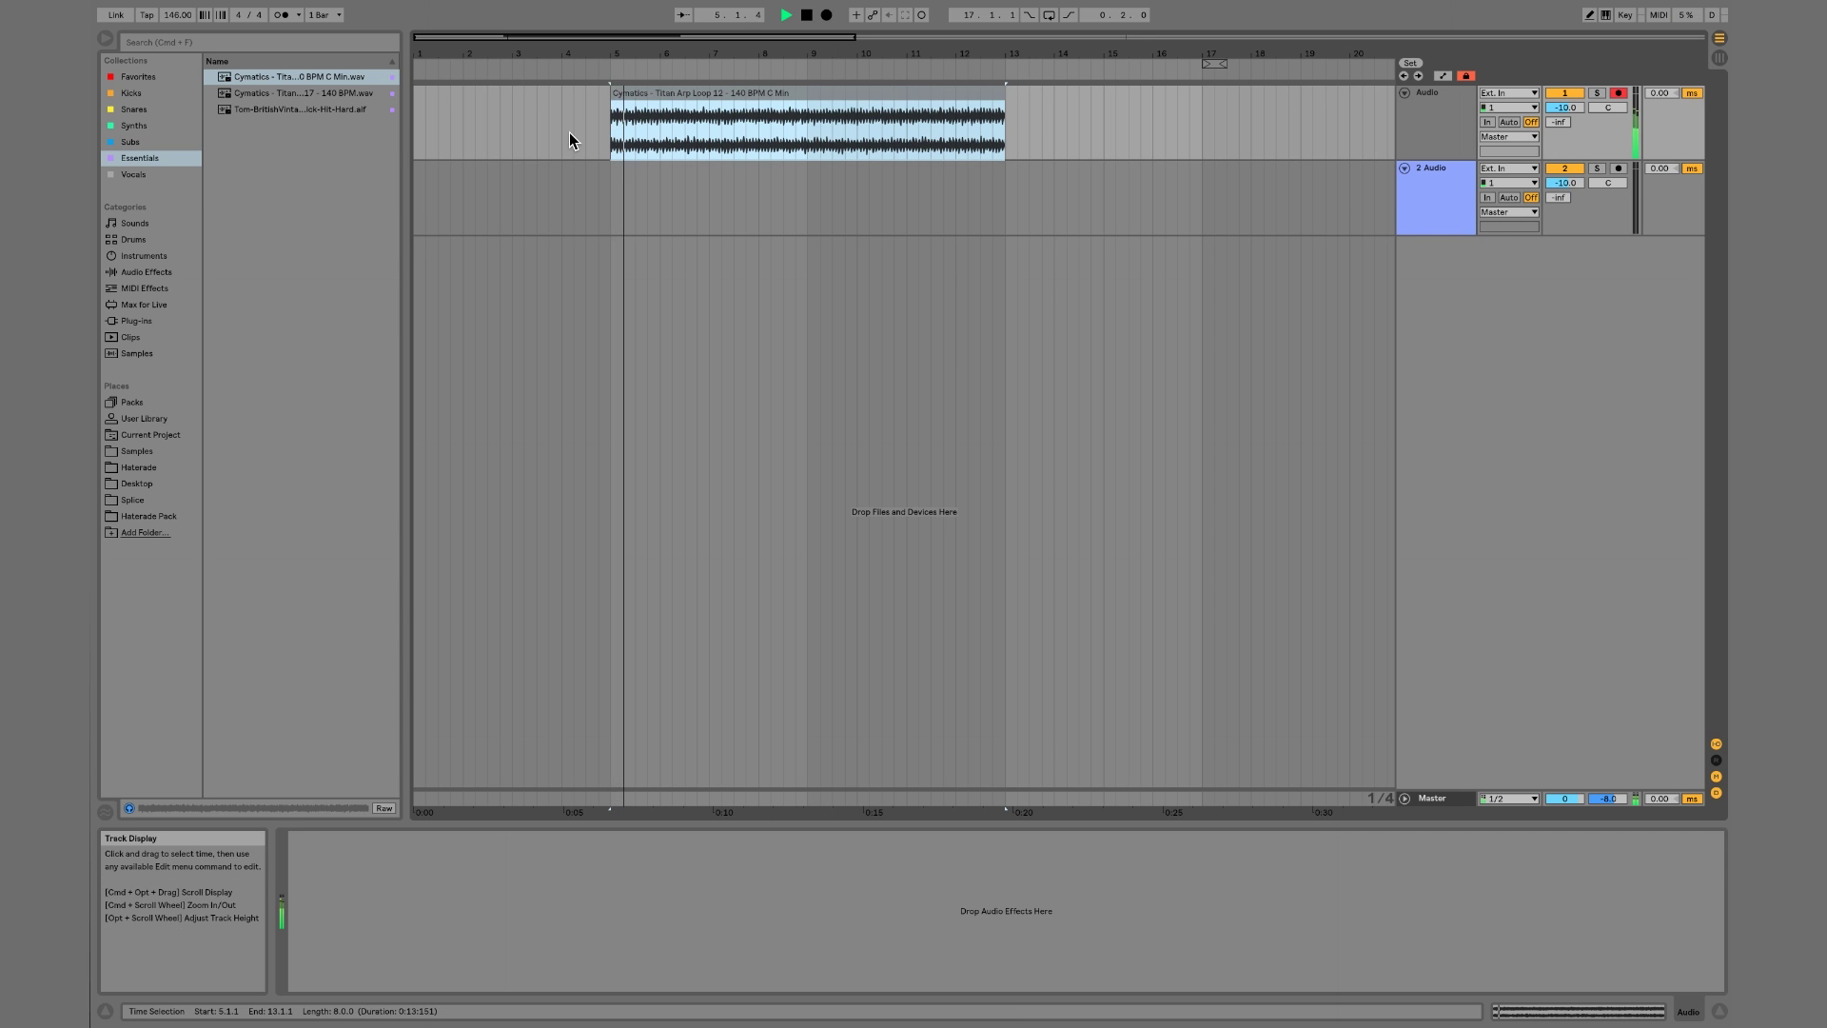
click(450, 115)
key(space)
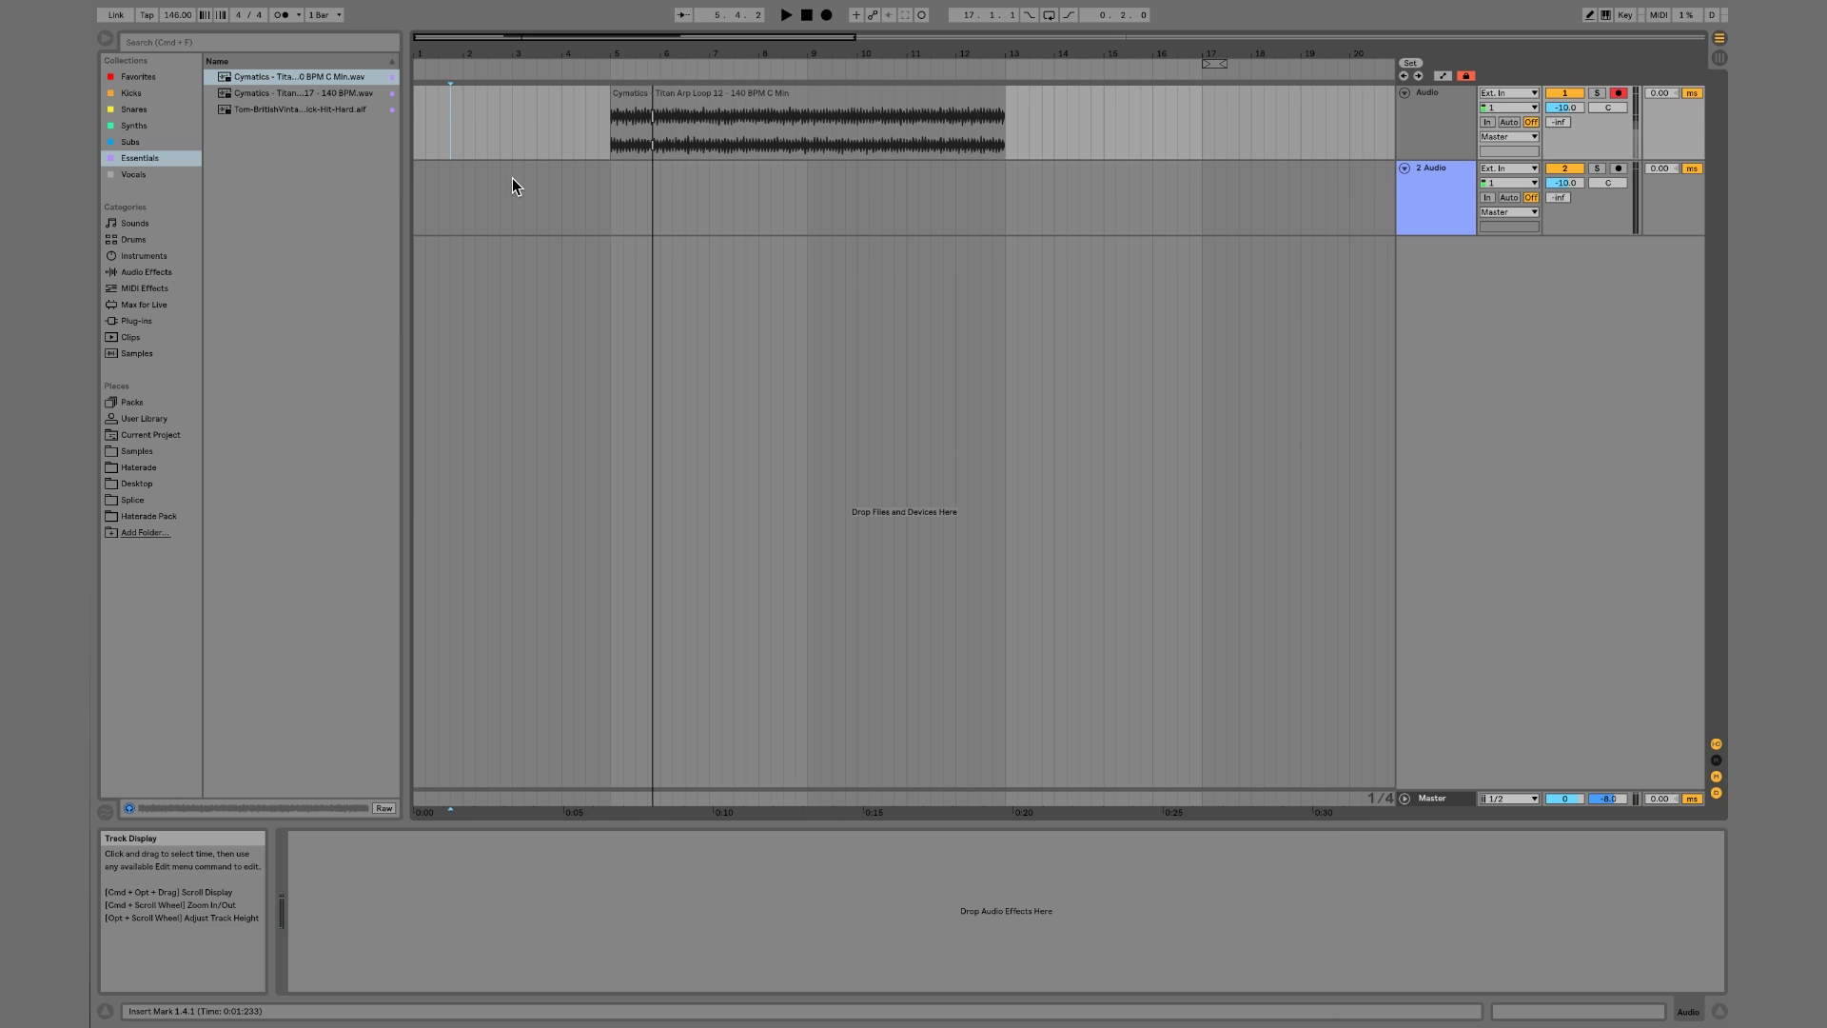
- Delete the second audio track, then undo to restore it
click(1433, 188)
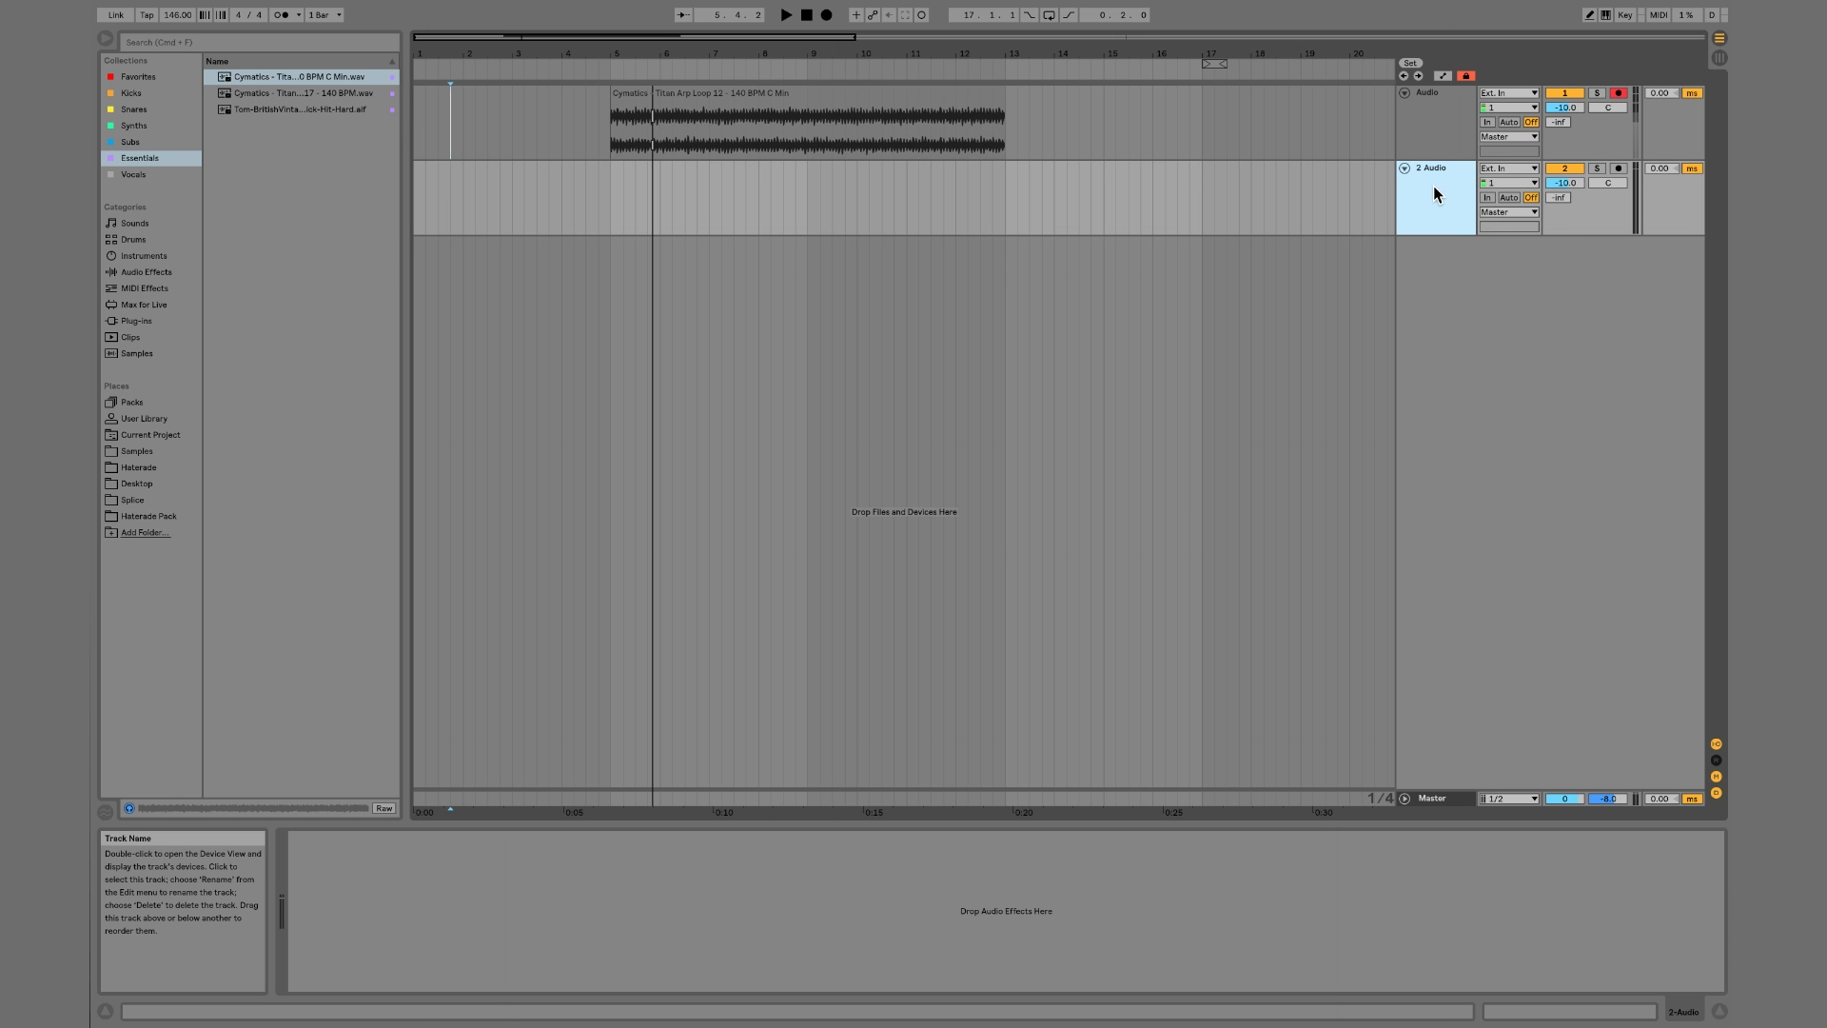
key(Delete)
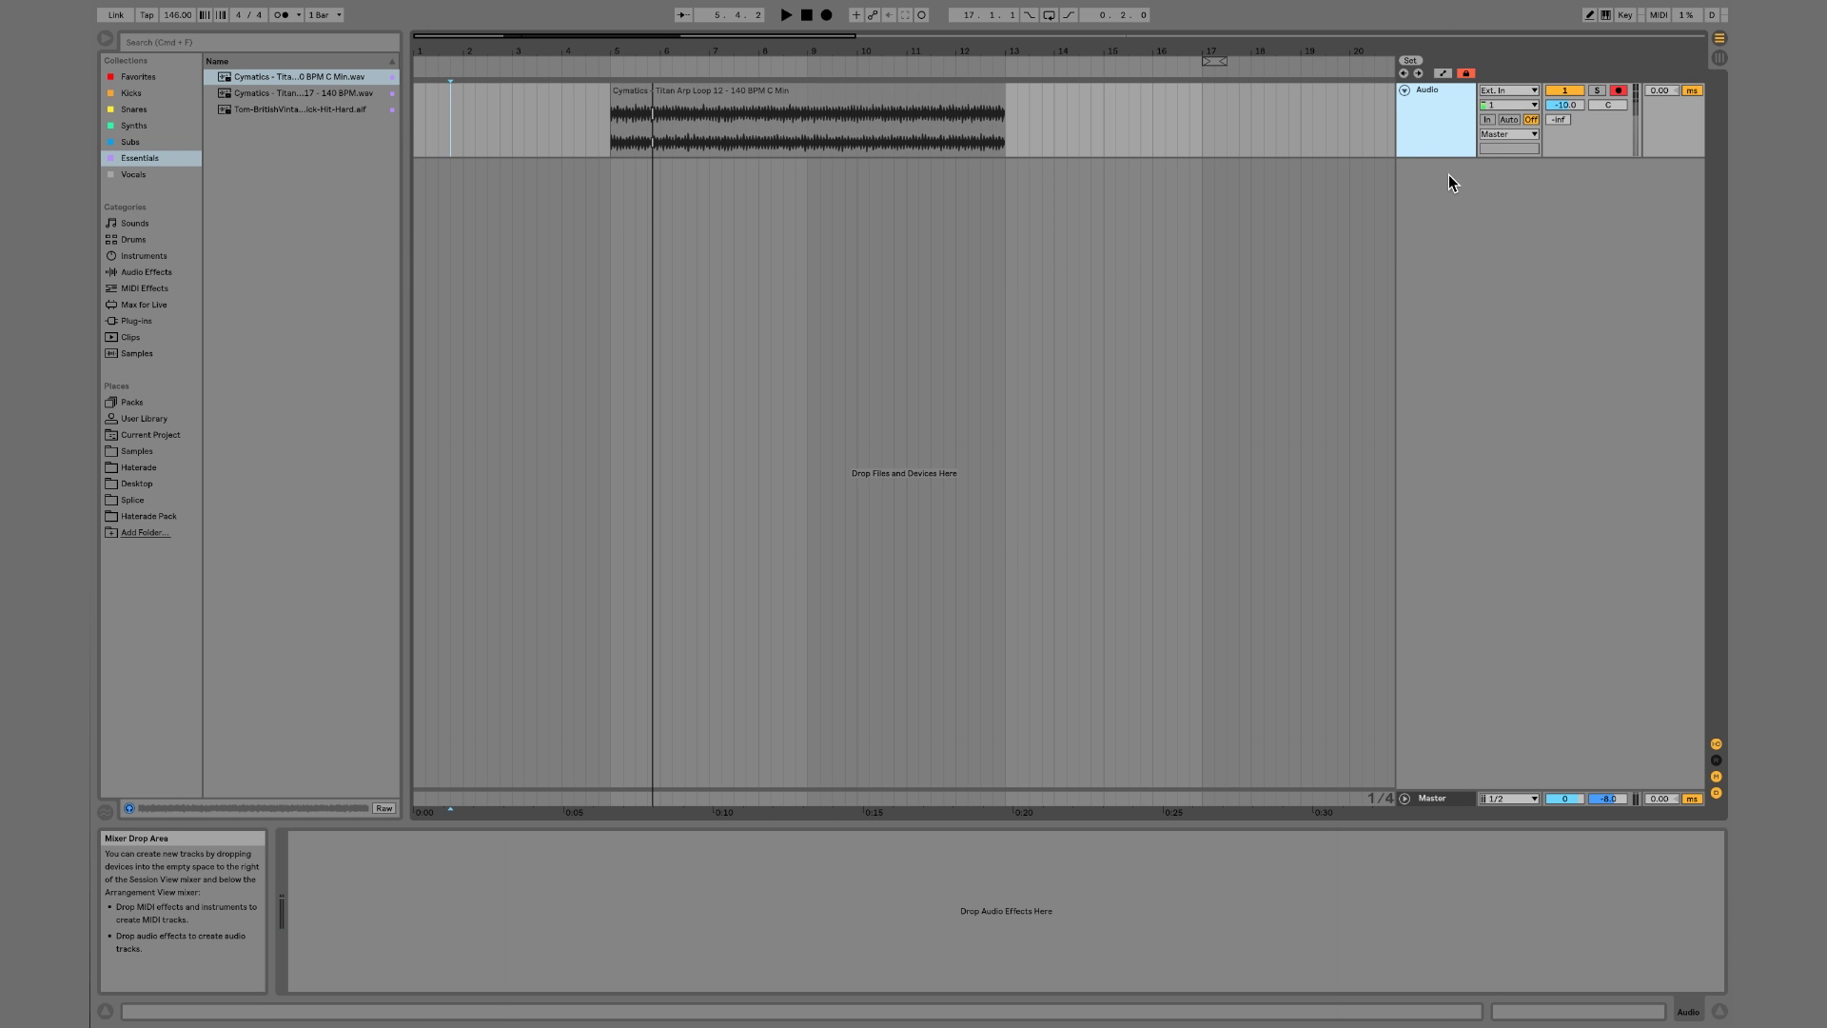
key(super+z)
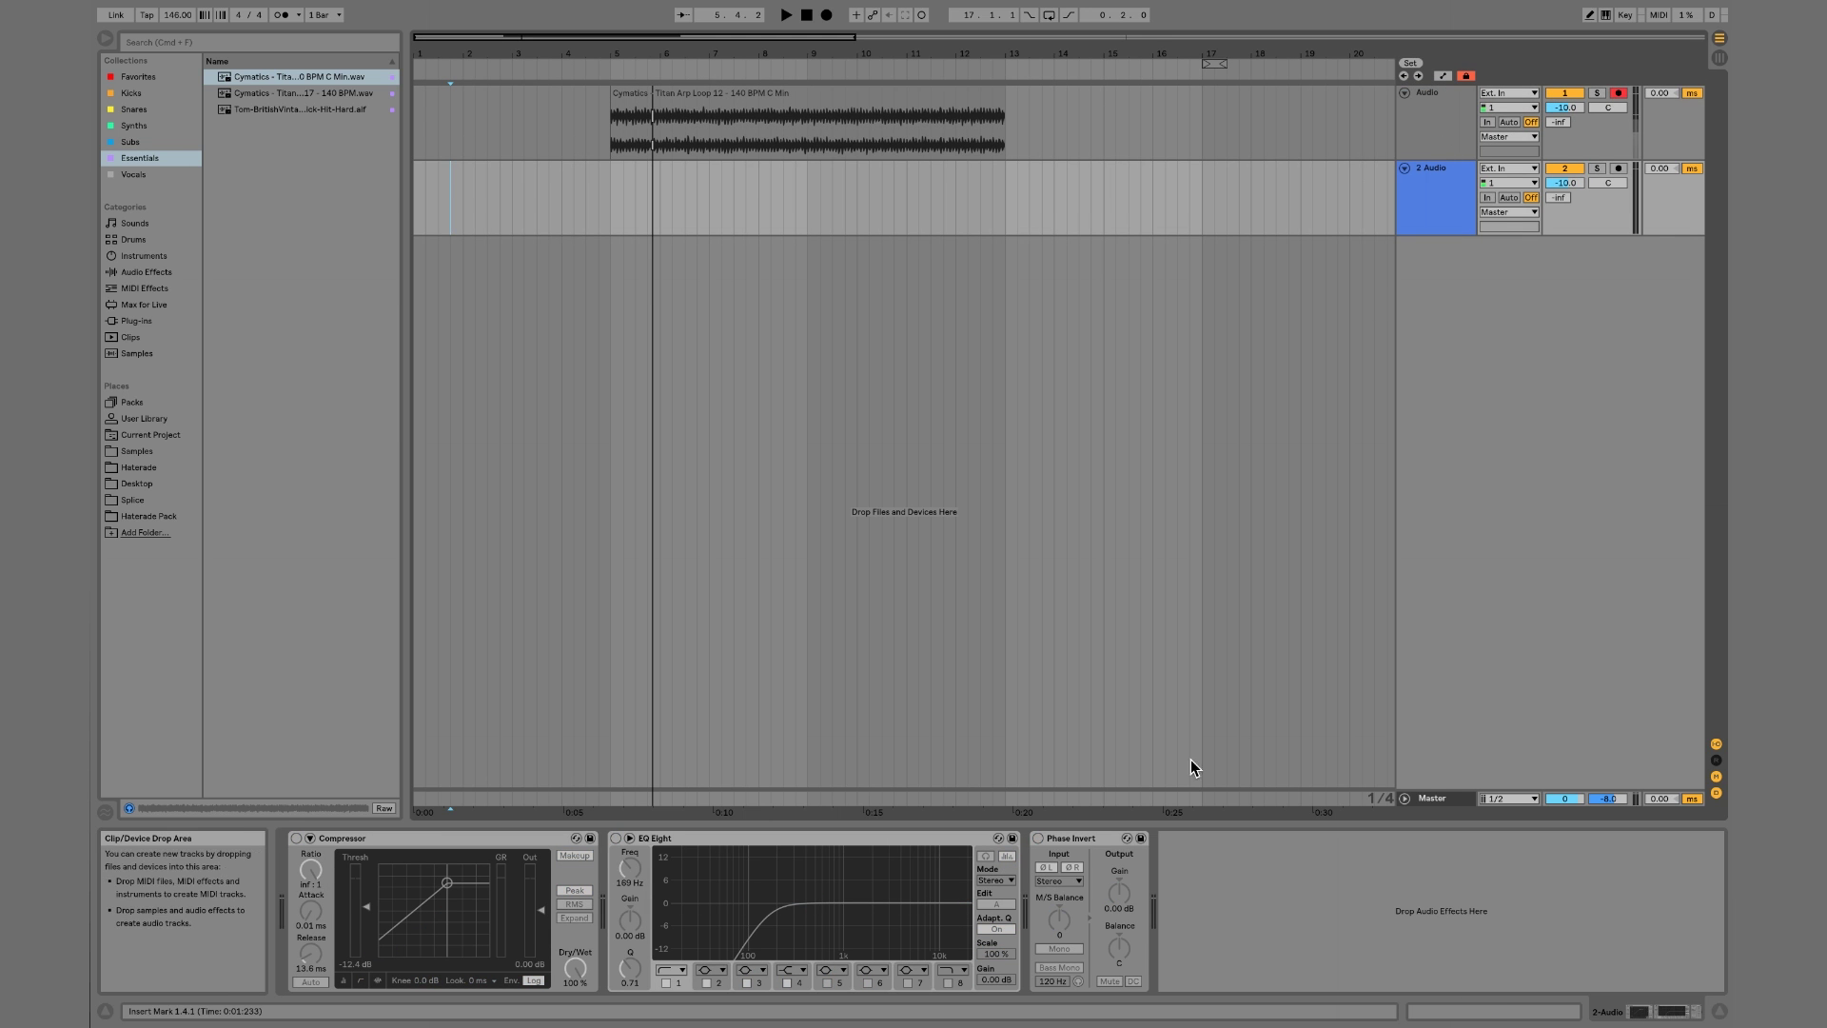
- Remove the Phase Invert, Compressor and EQ Eight effects from the second track
click(1096, 837)
shift+click(504, 841)
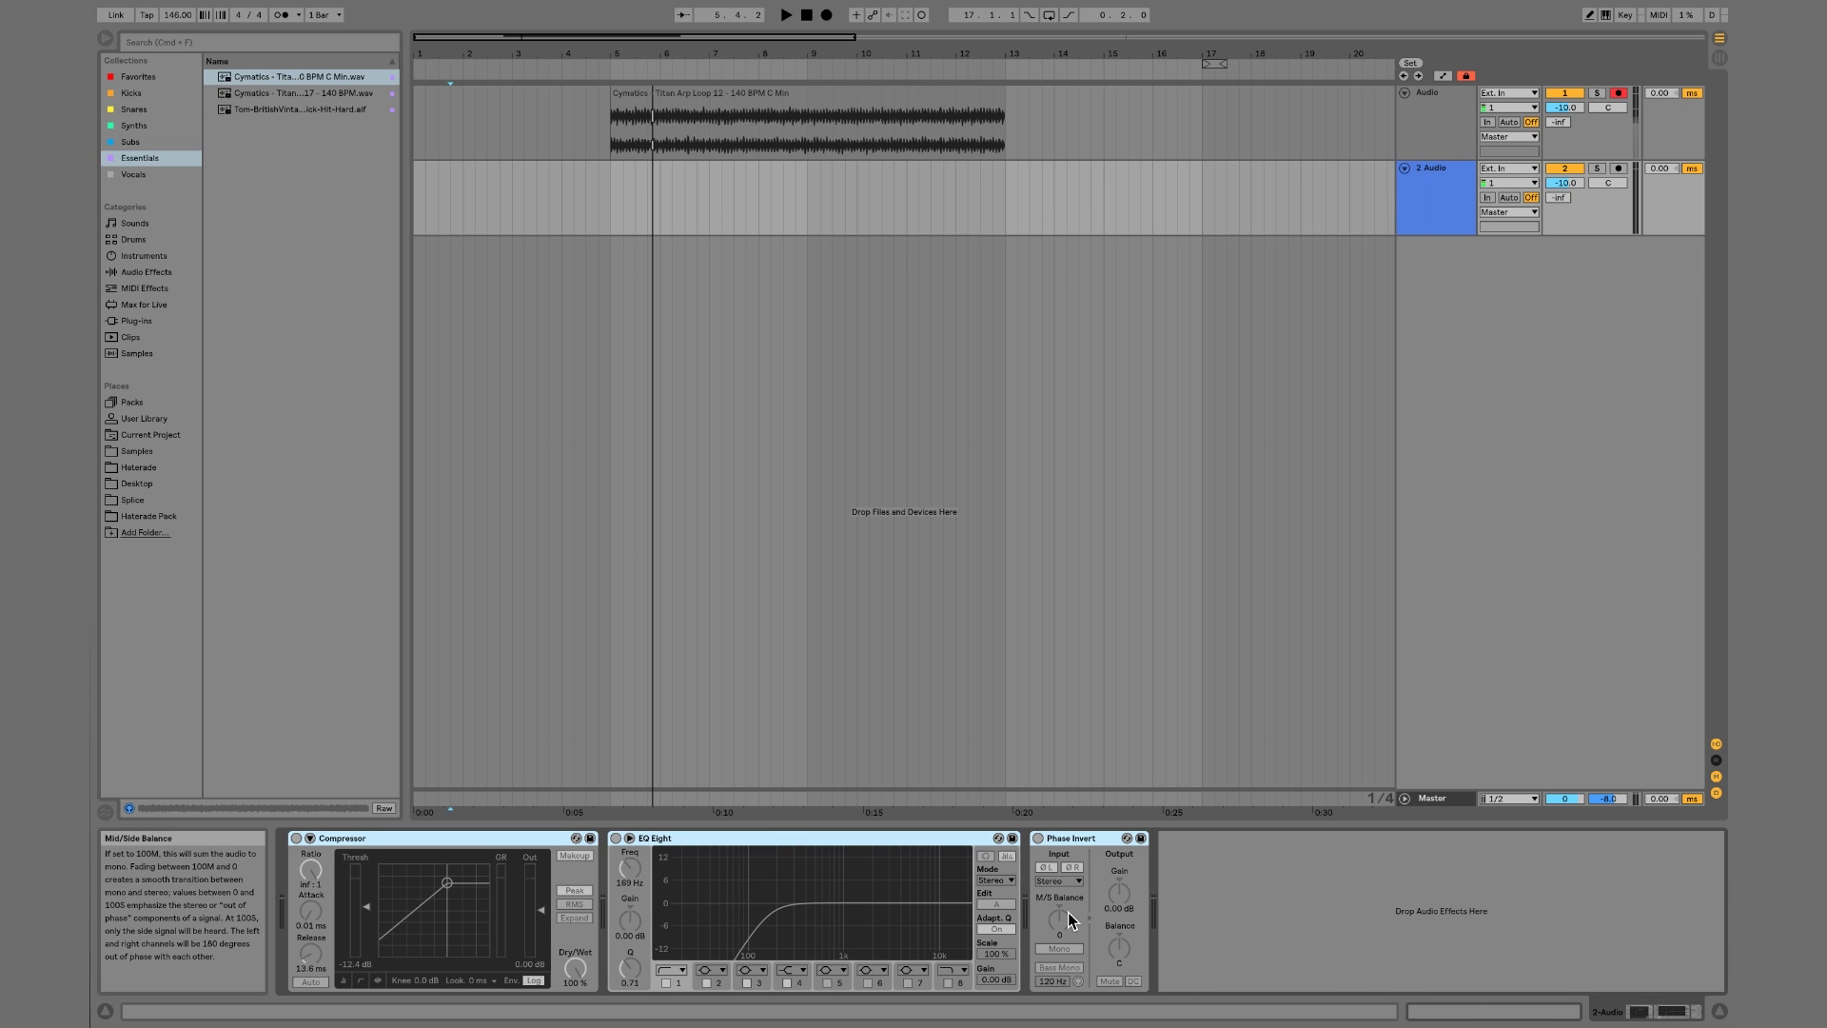
key(Delete)
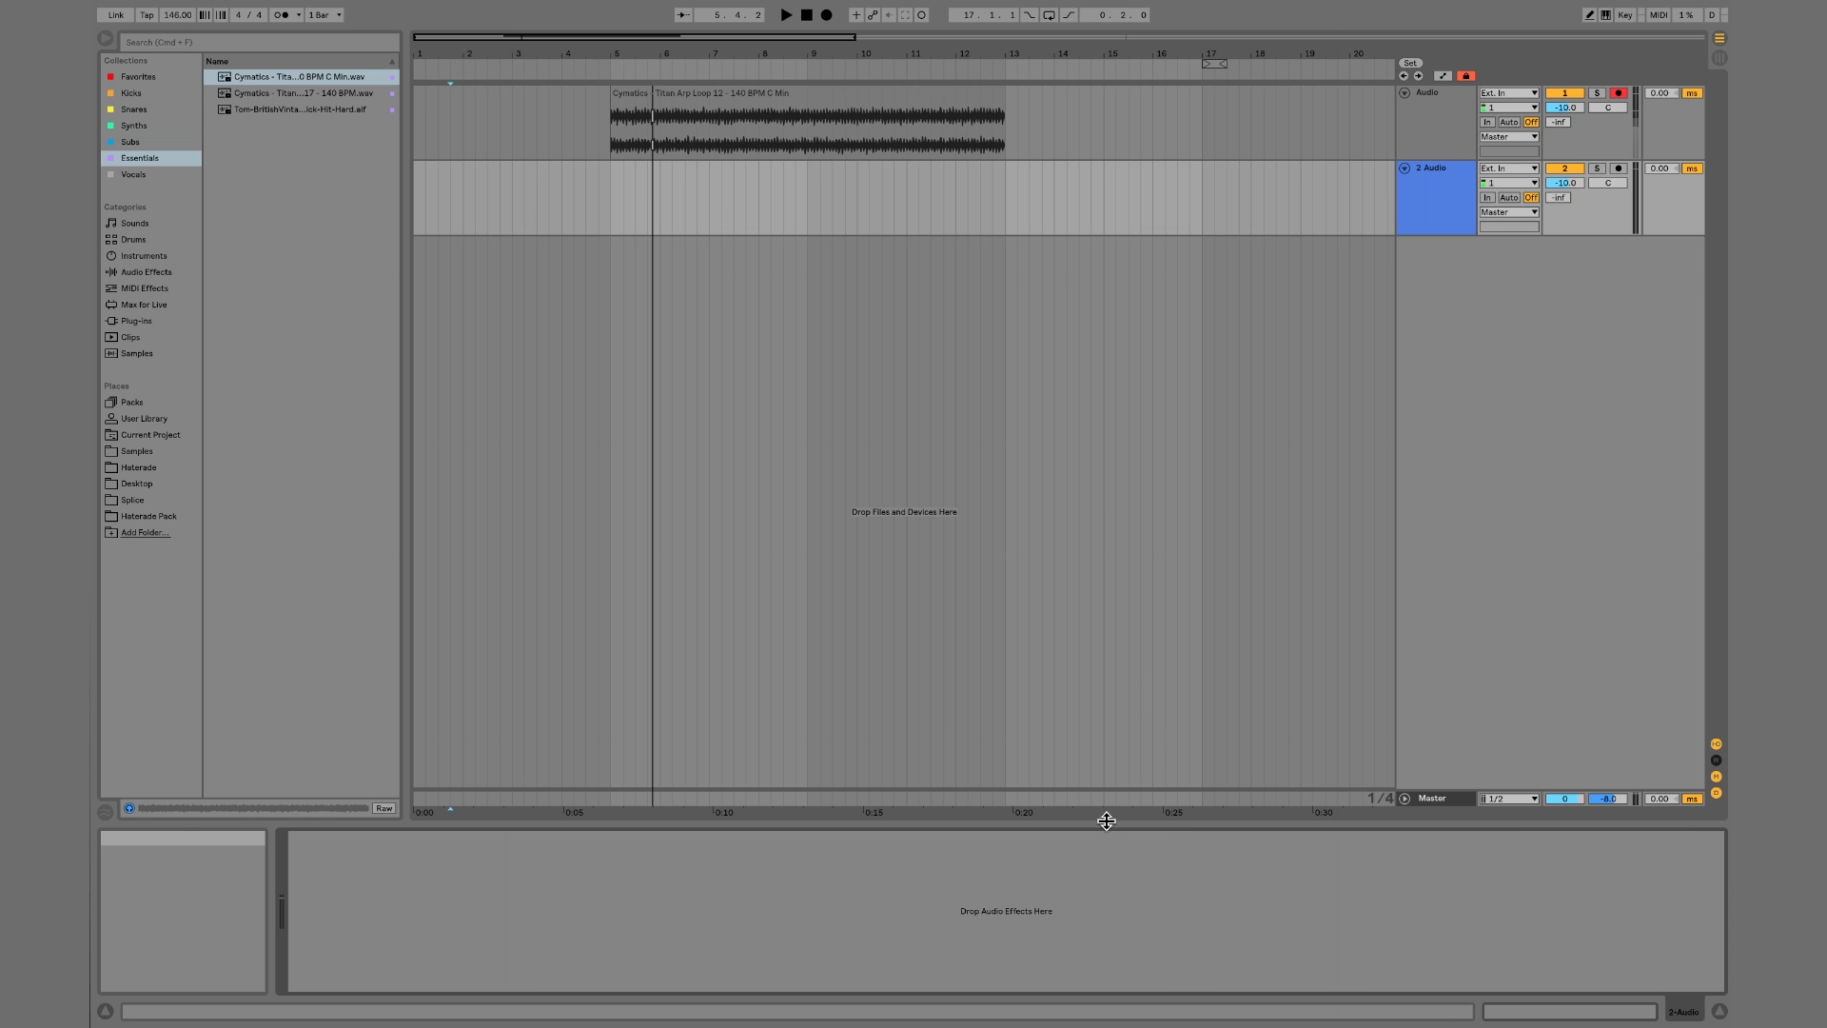
- Dismiss the second track's options unchanged and select the Titan Perc Loop 17 file in the browser
click(1418, 212)
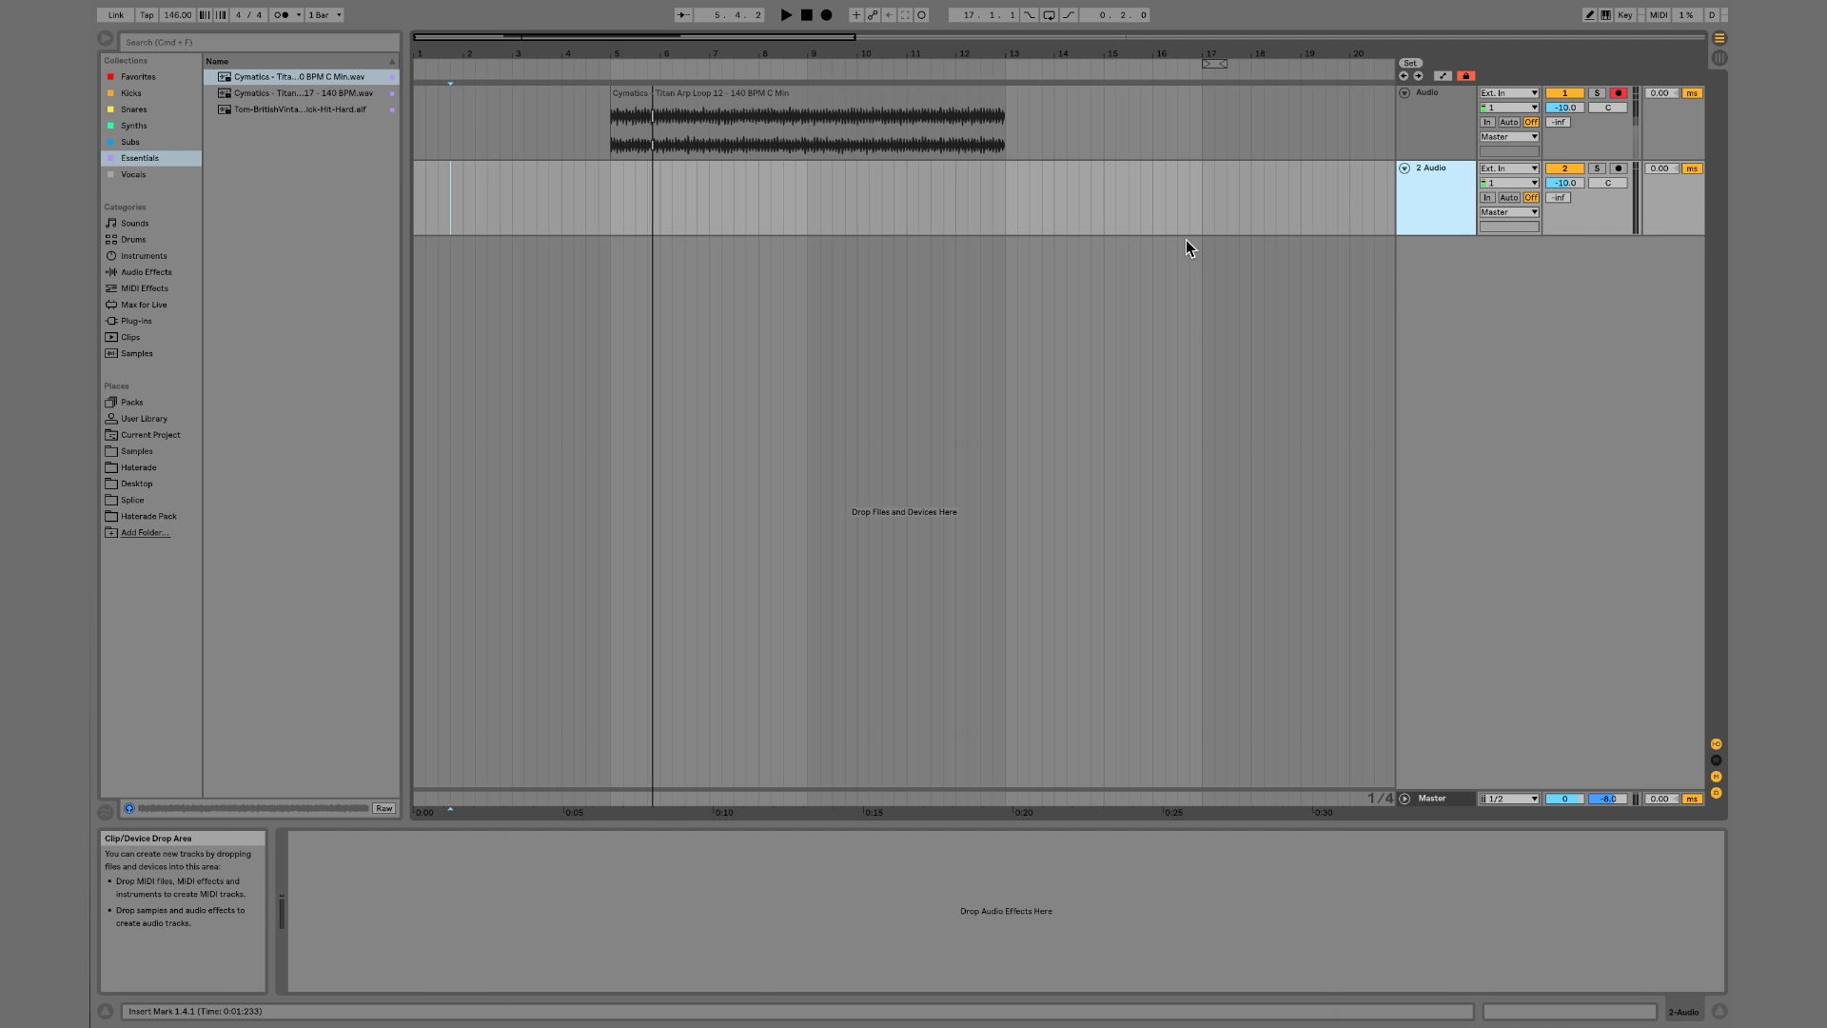
right_click(1448, 214)
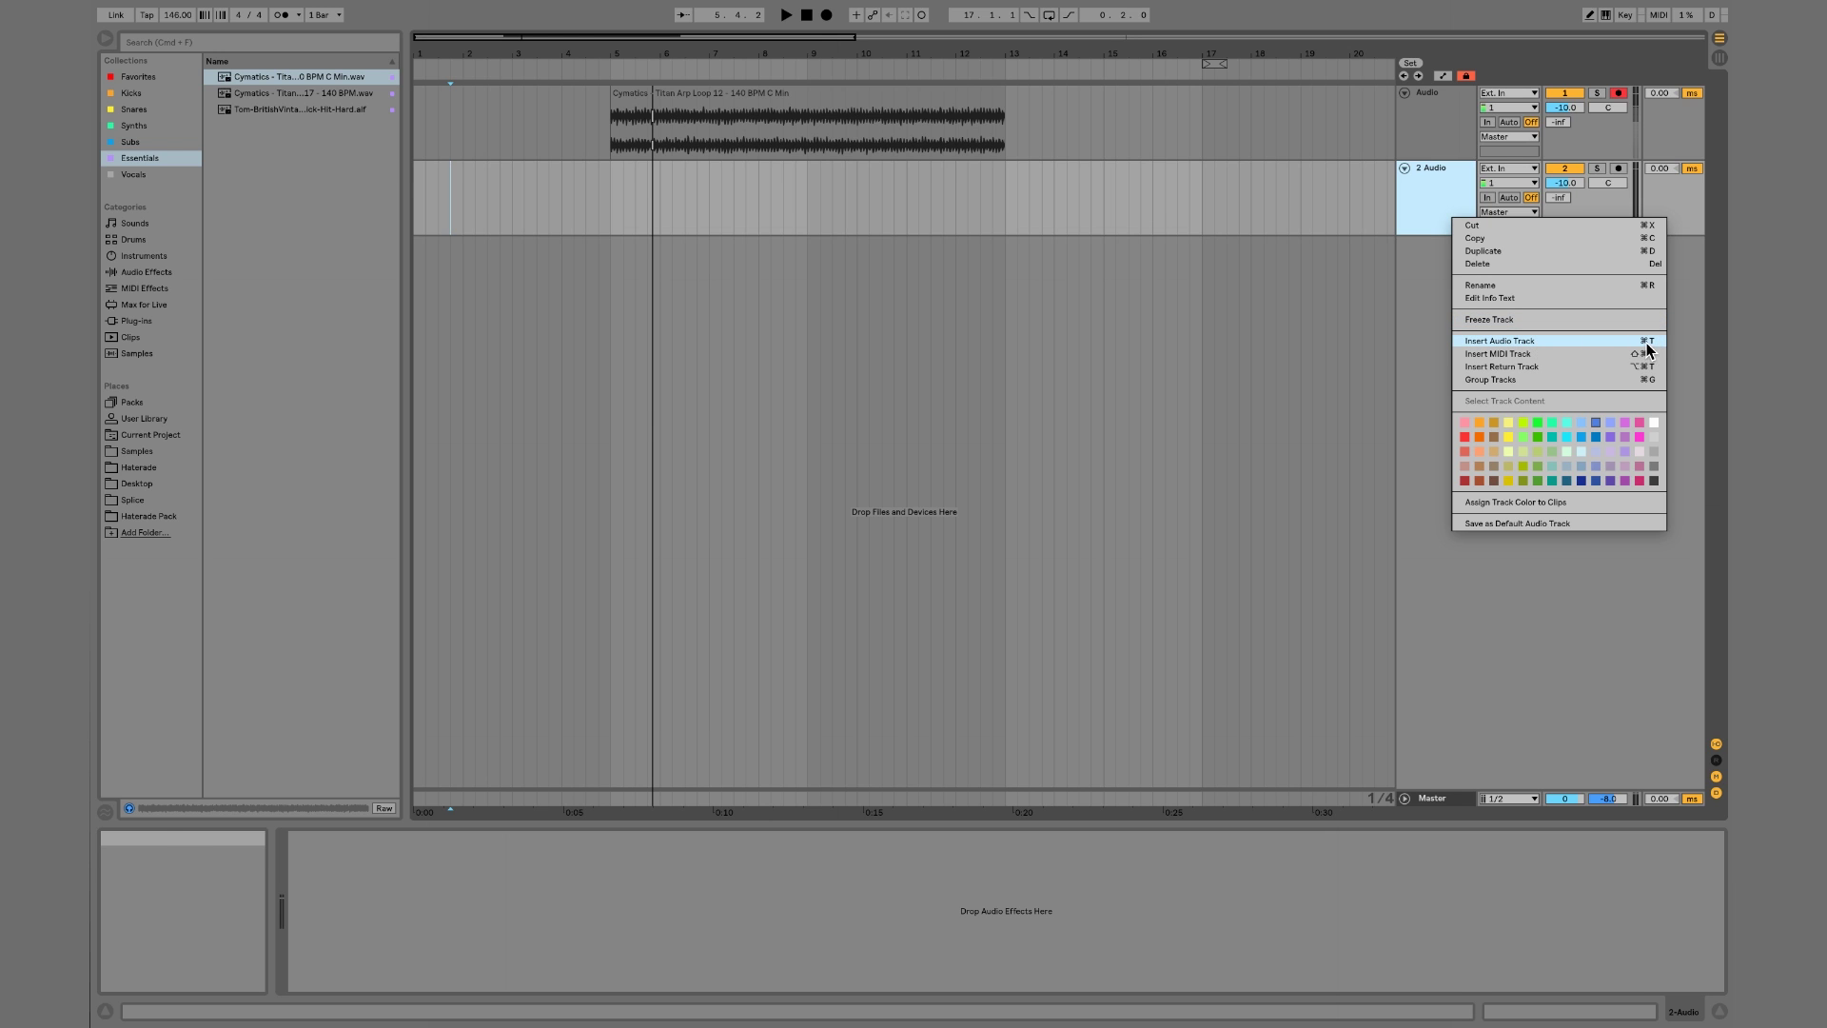
click(1056, 297)
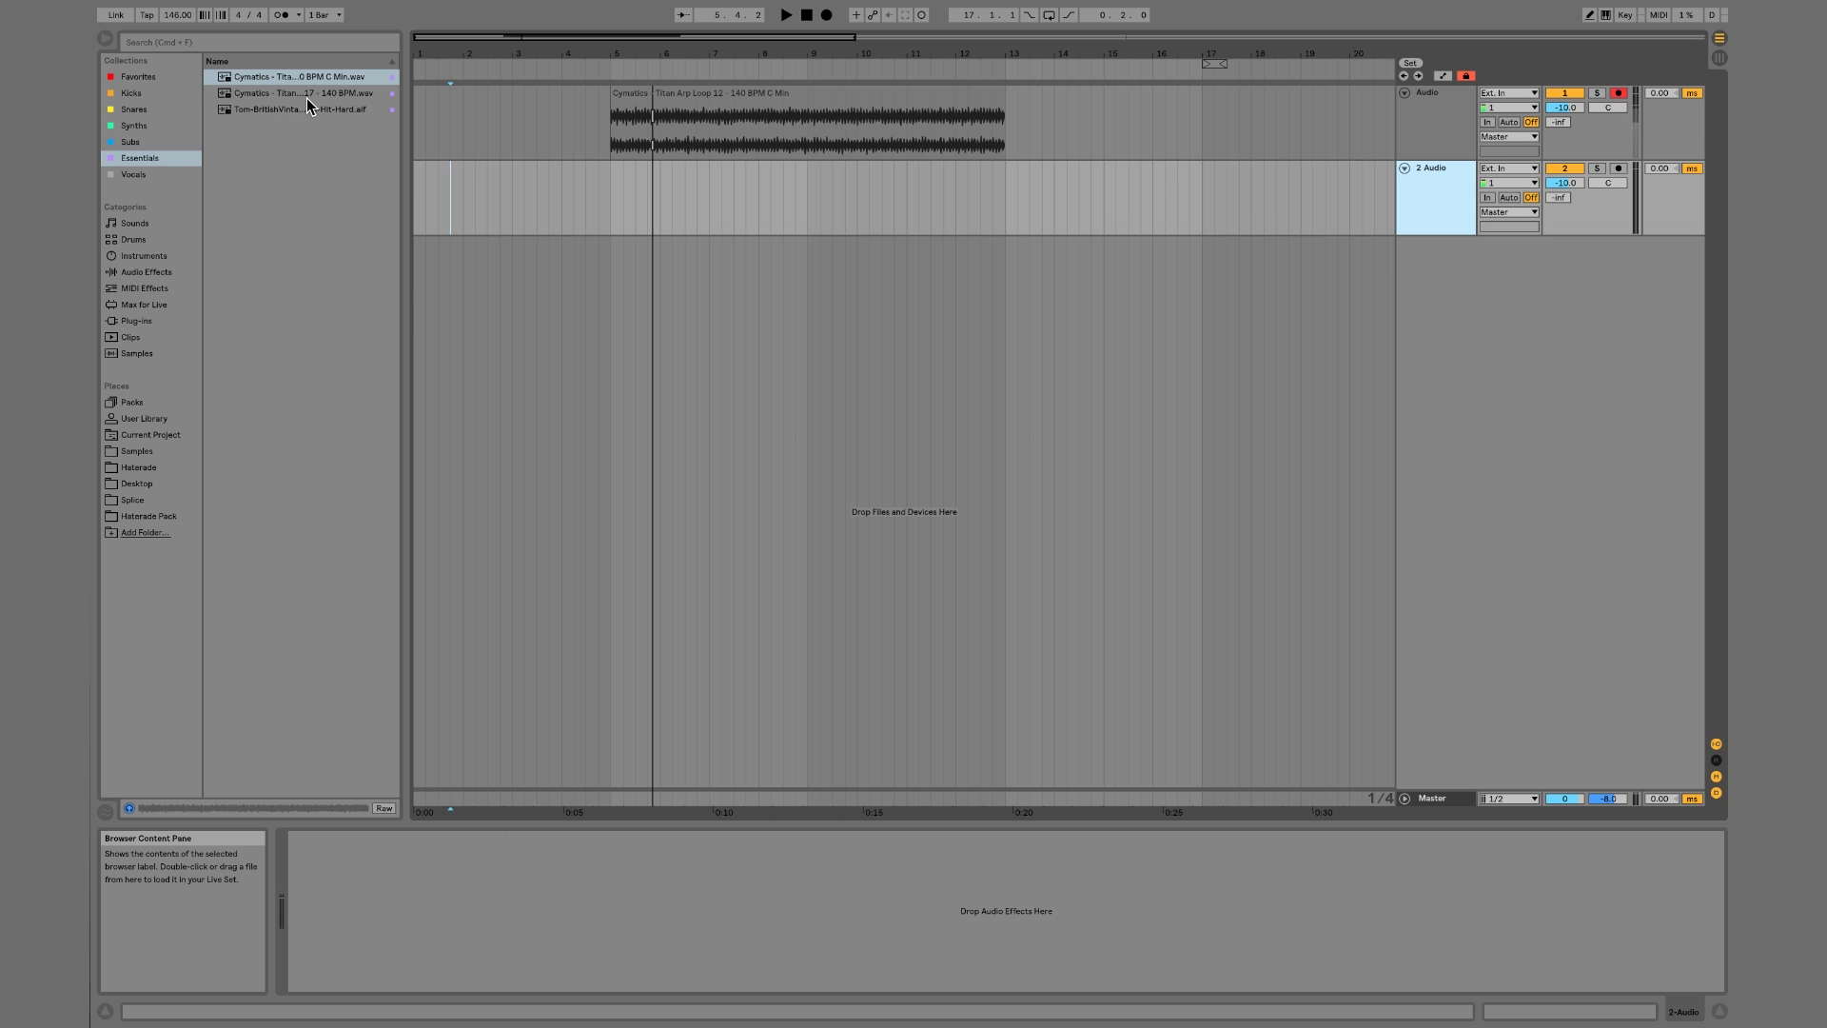
click(271, 95)
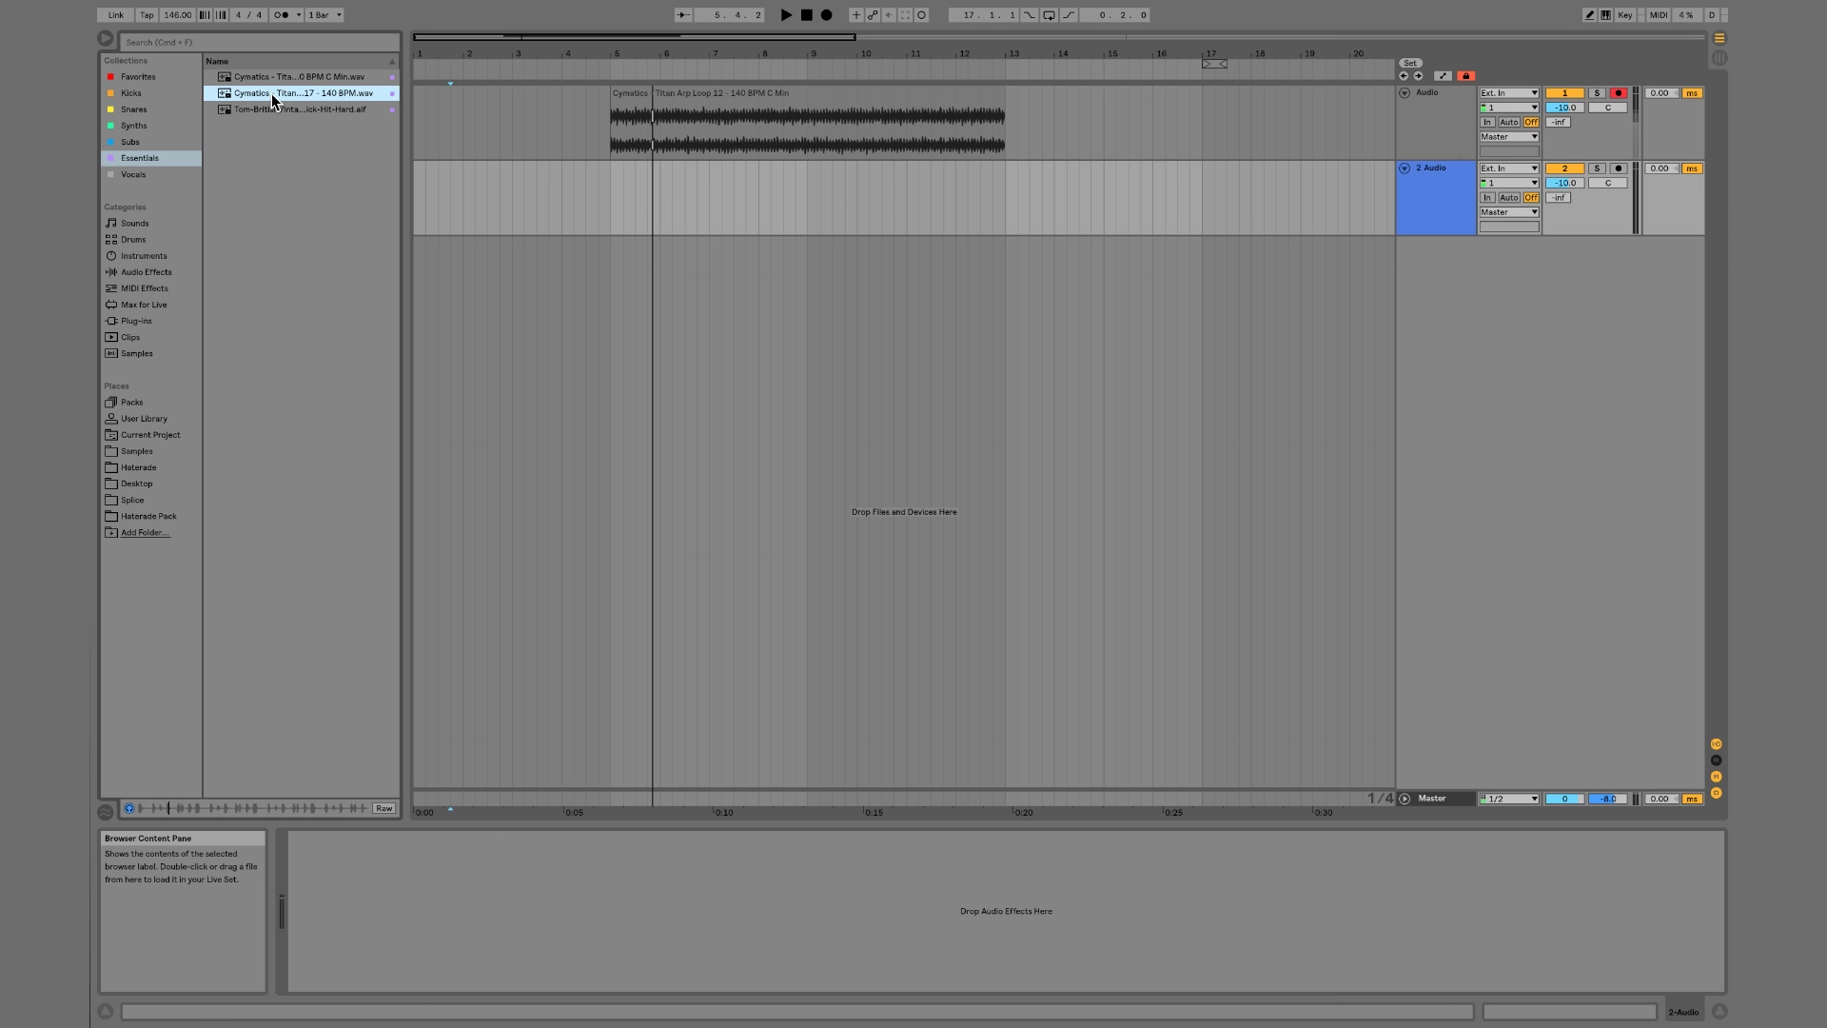
- Place Titan Perc Loop 17 on the second audio track at bar 1 and show its clip details
drag(271, 94, 414, 198)
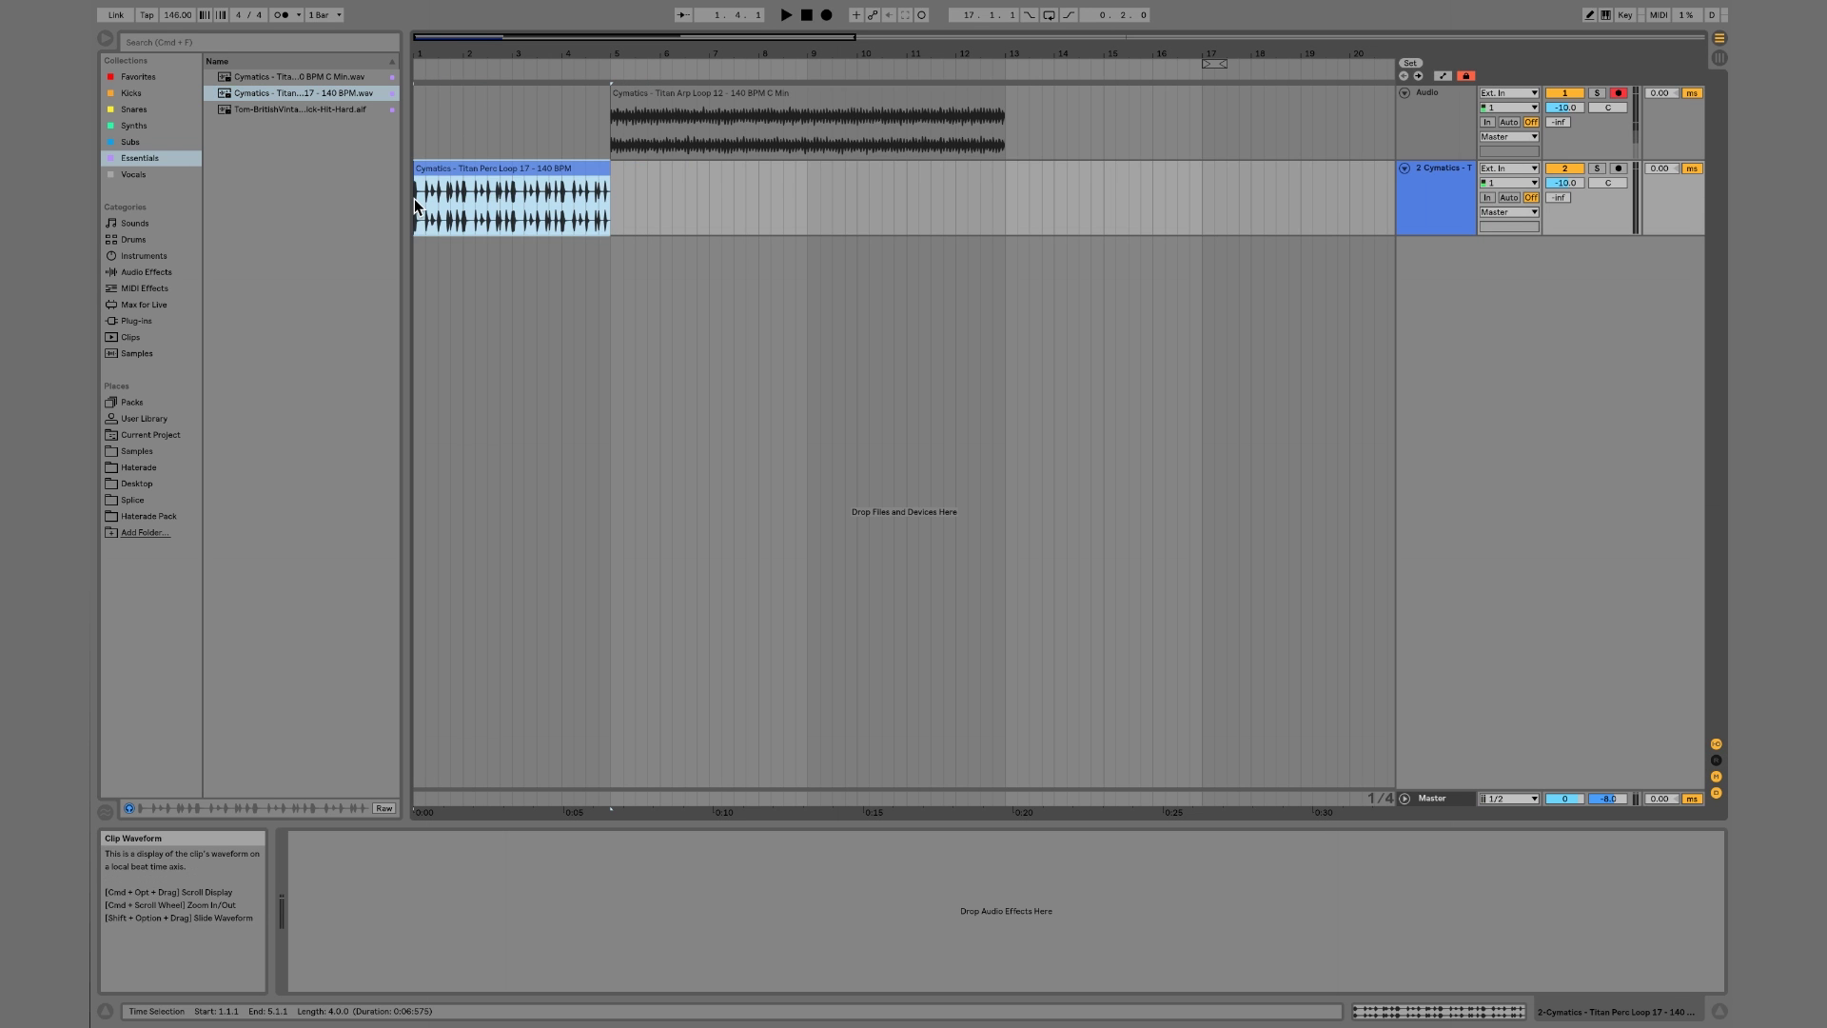
double_click(548, 174)
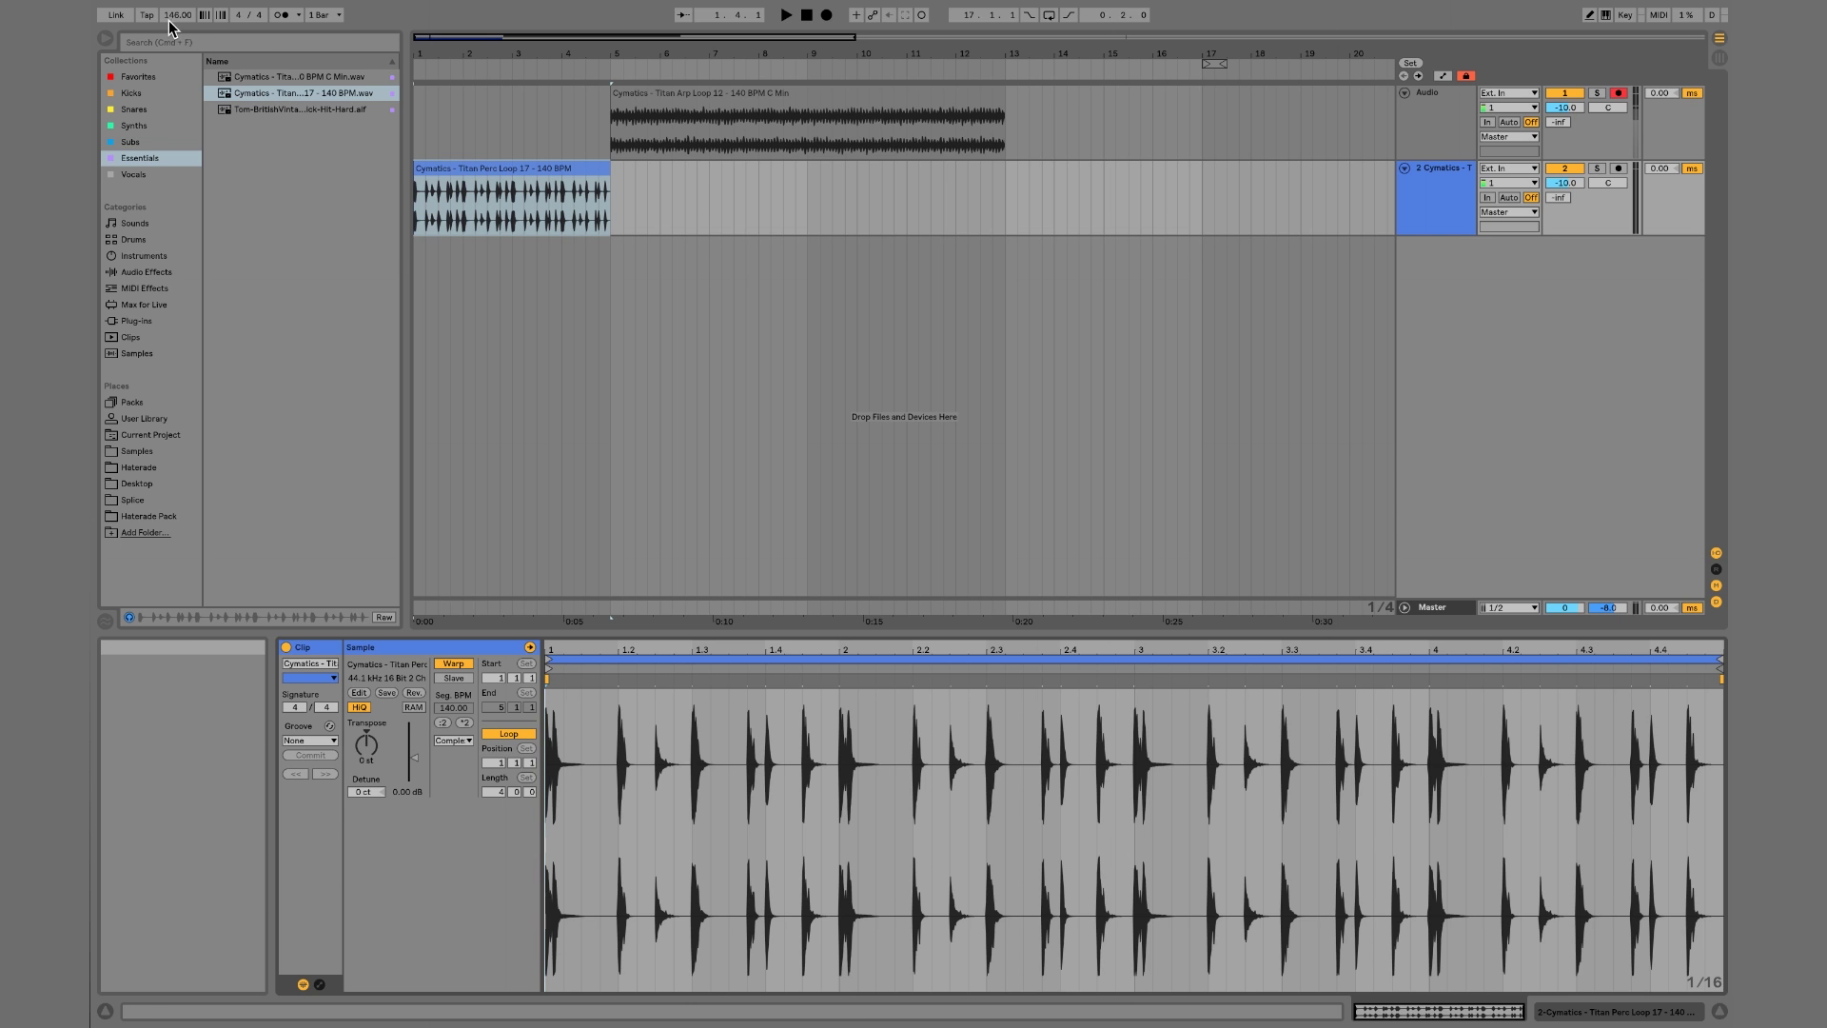
click(562, 195)
key(space)
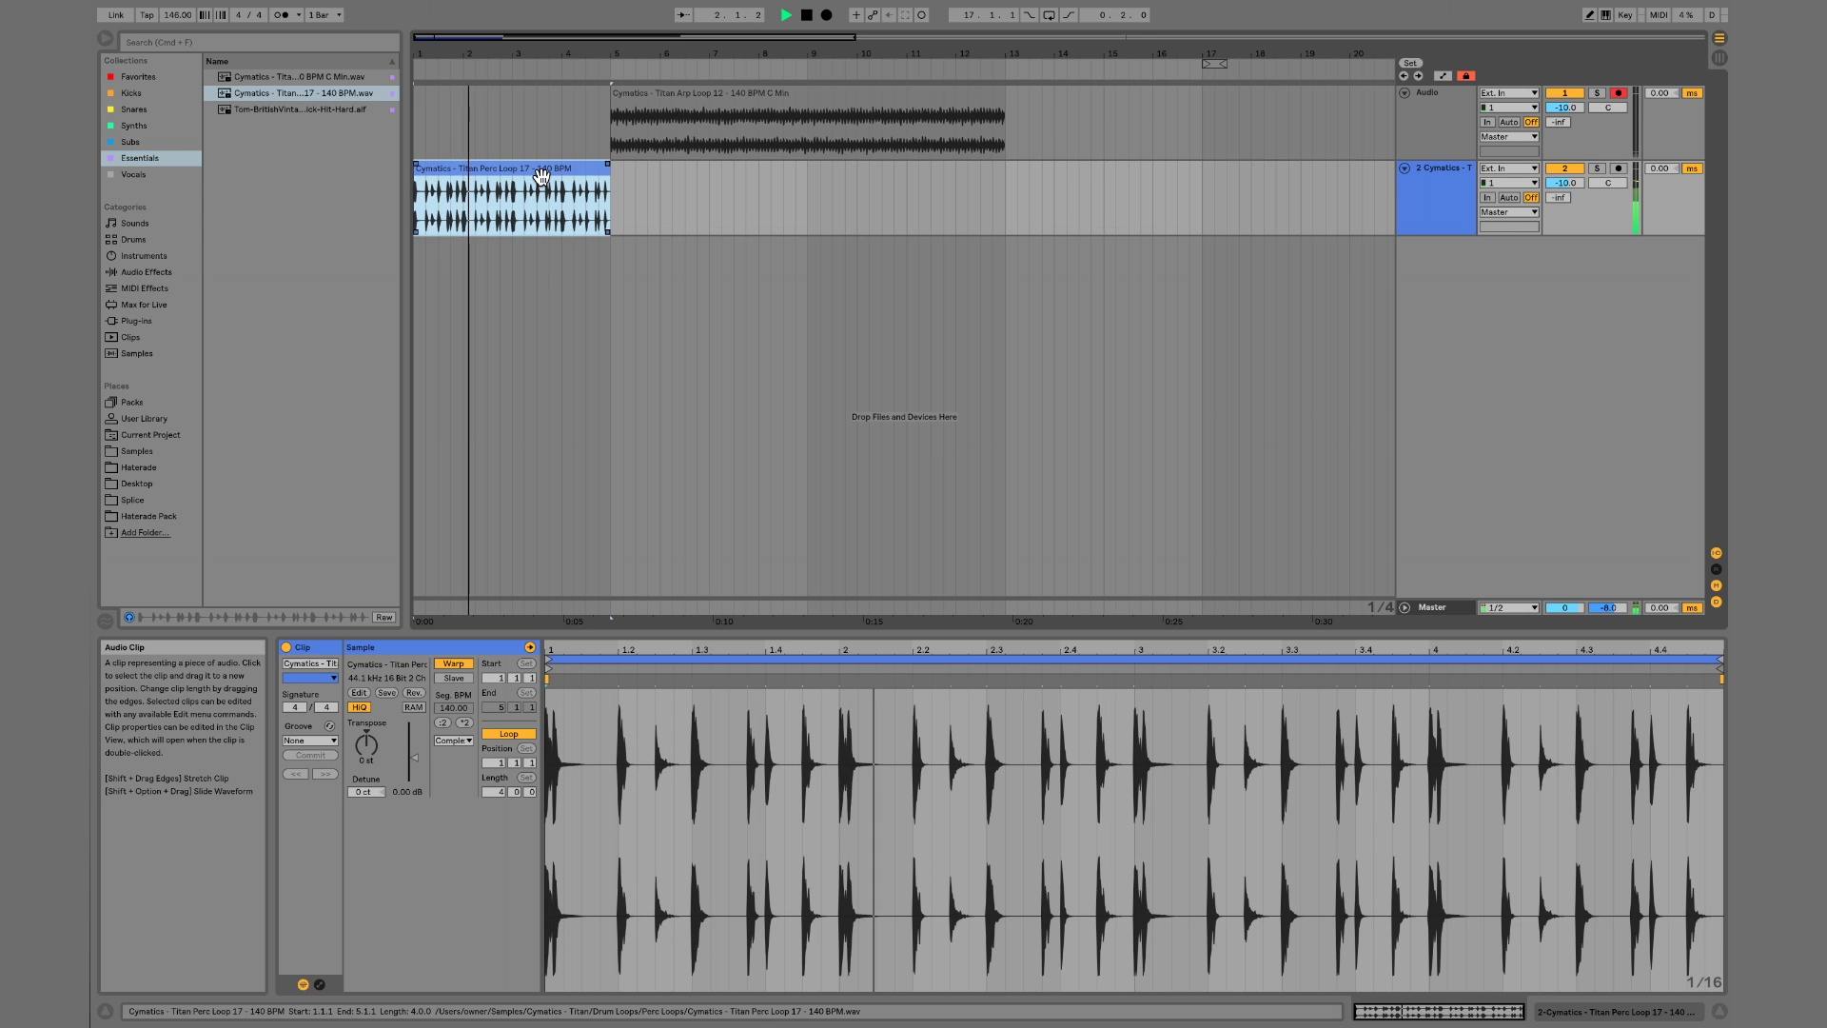
key(space)
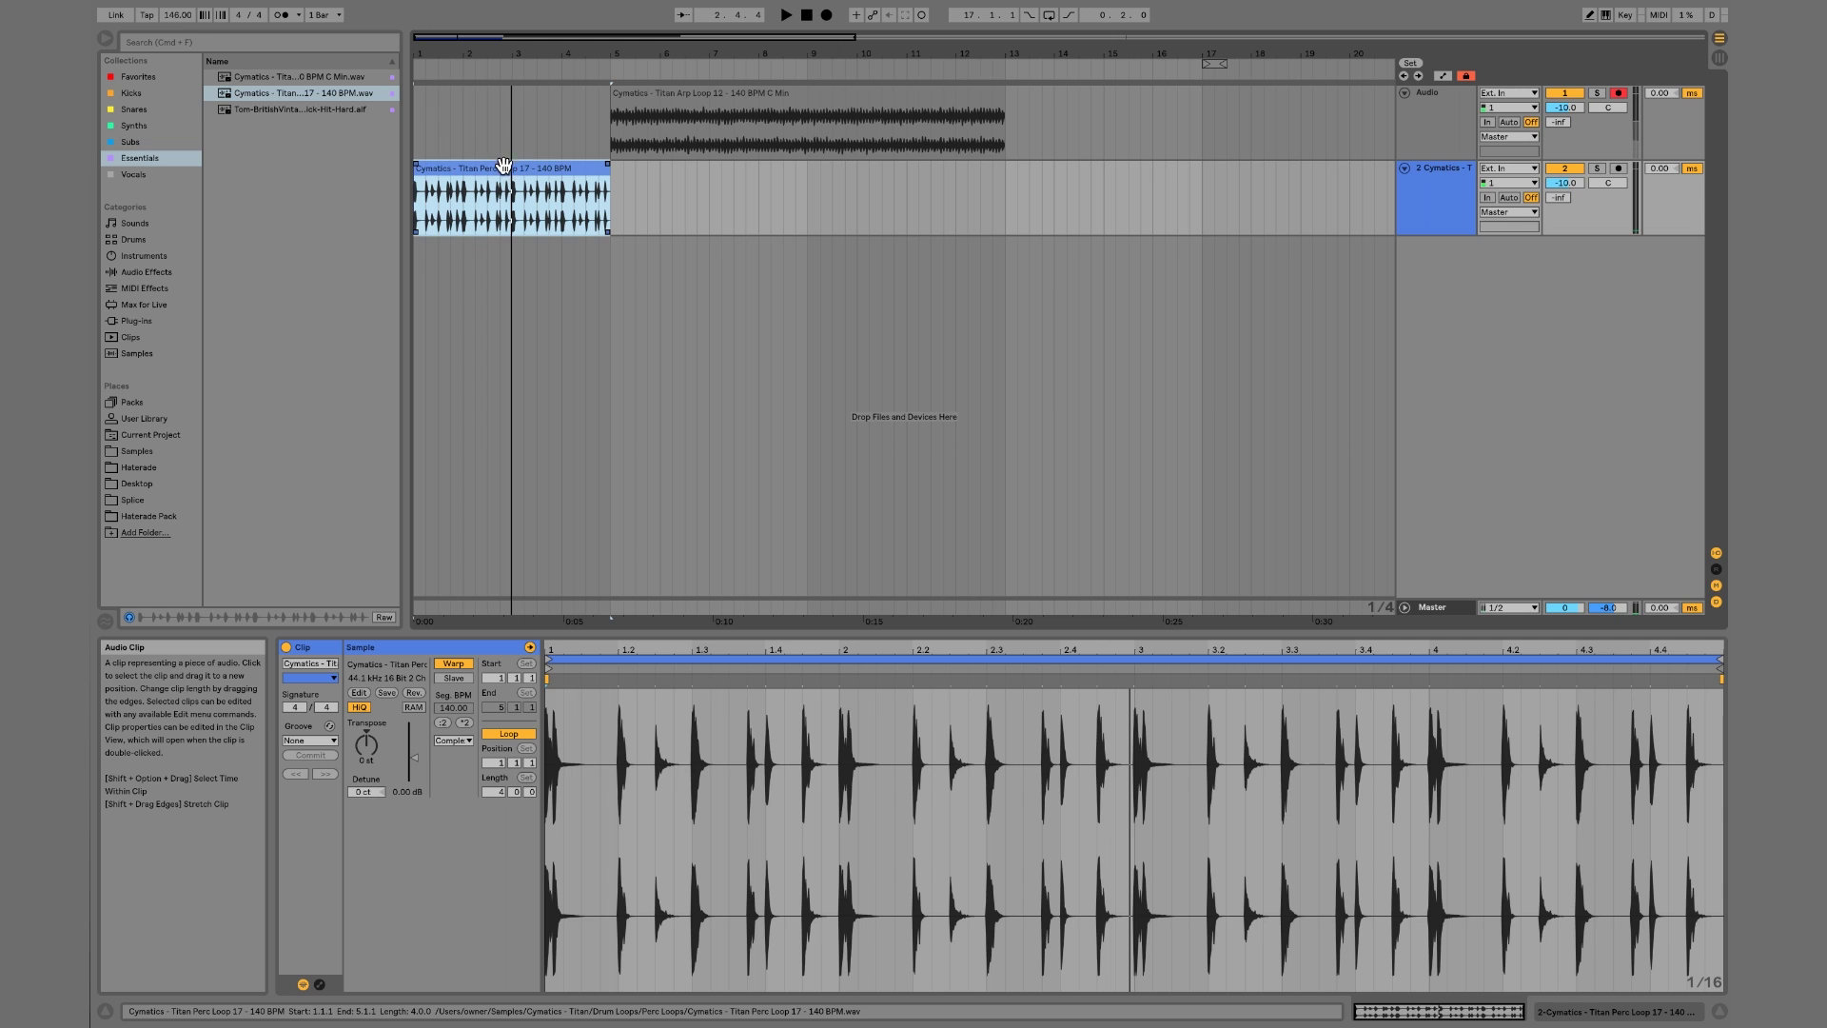
mouse_move(503, 166)
mouse_down()
mouse_move(717, 175)
mouse_move(473, 175)
mouse_up()
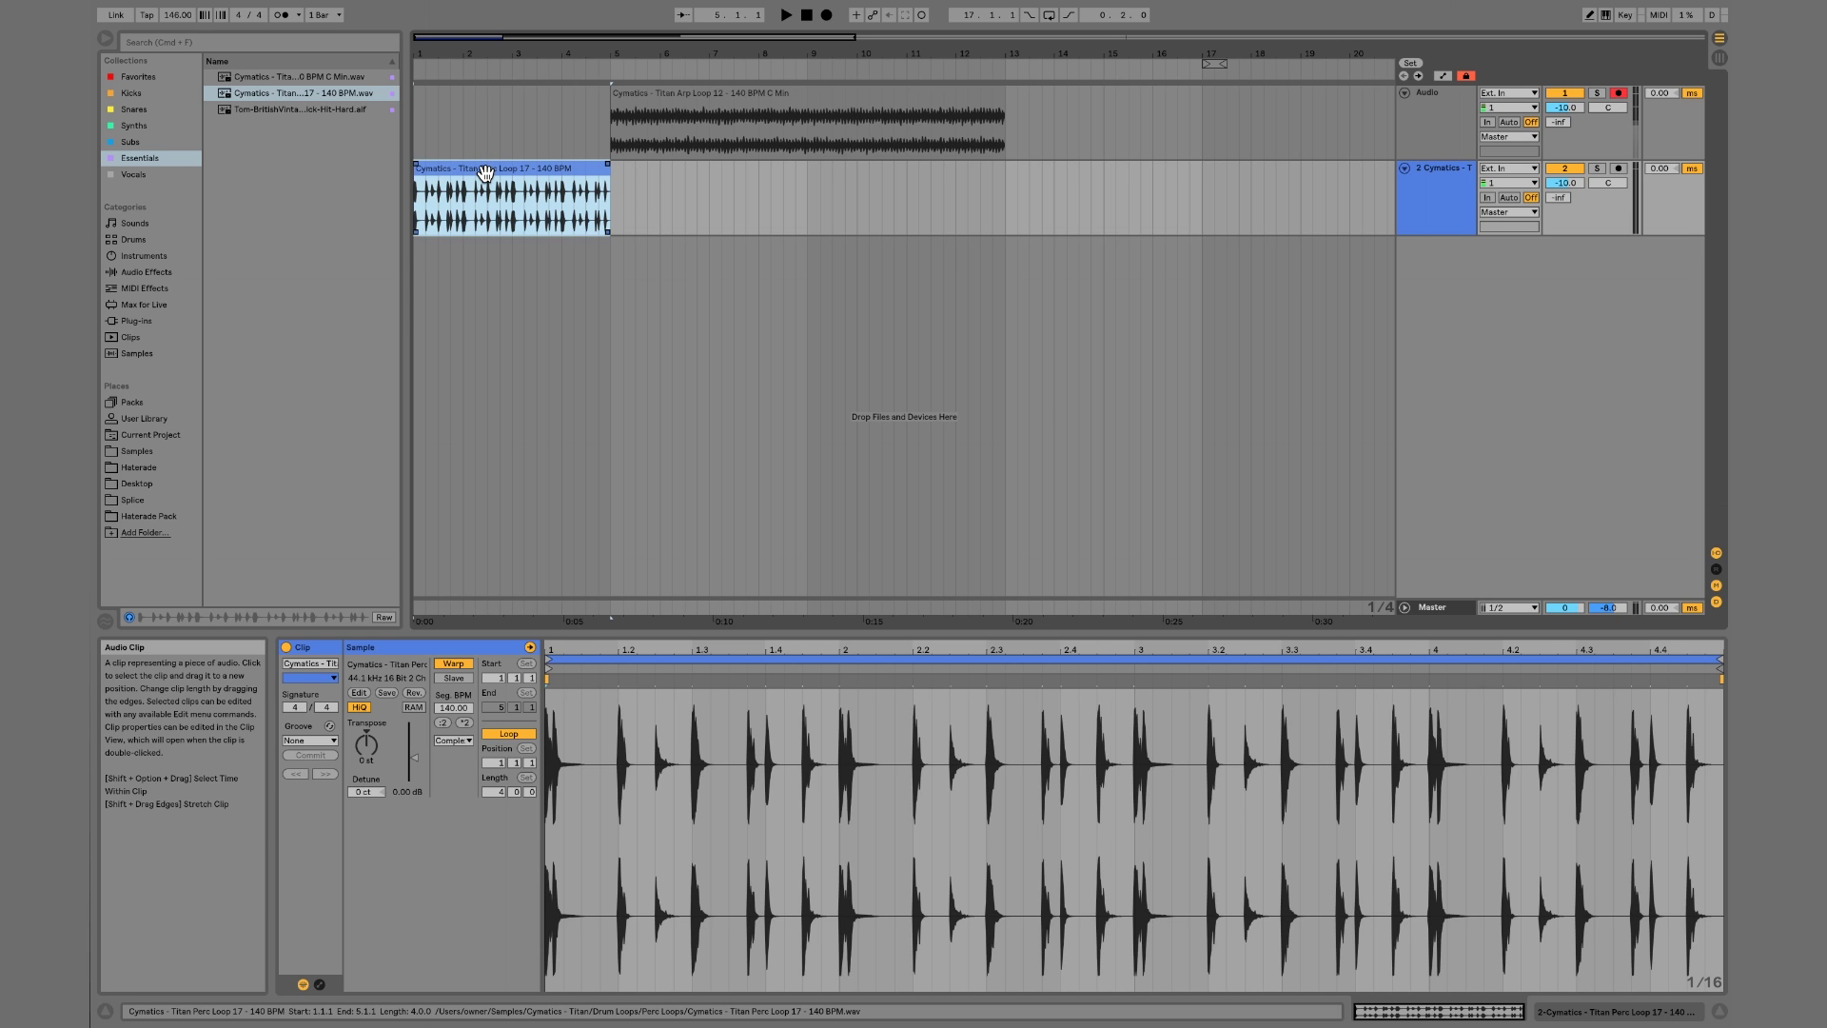
click(613, 196)
key(super+d)
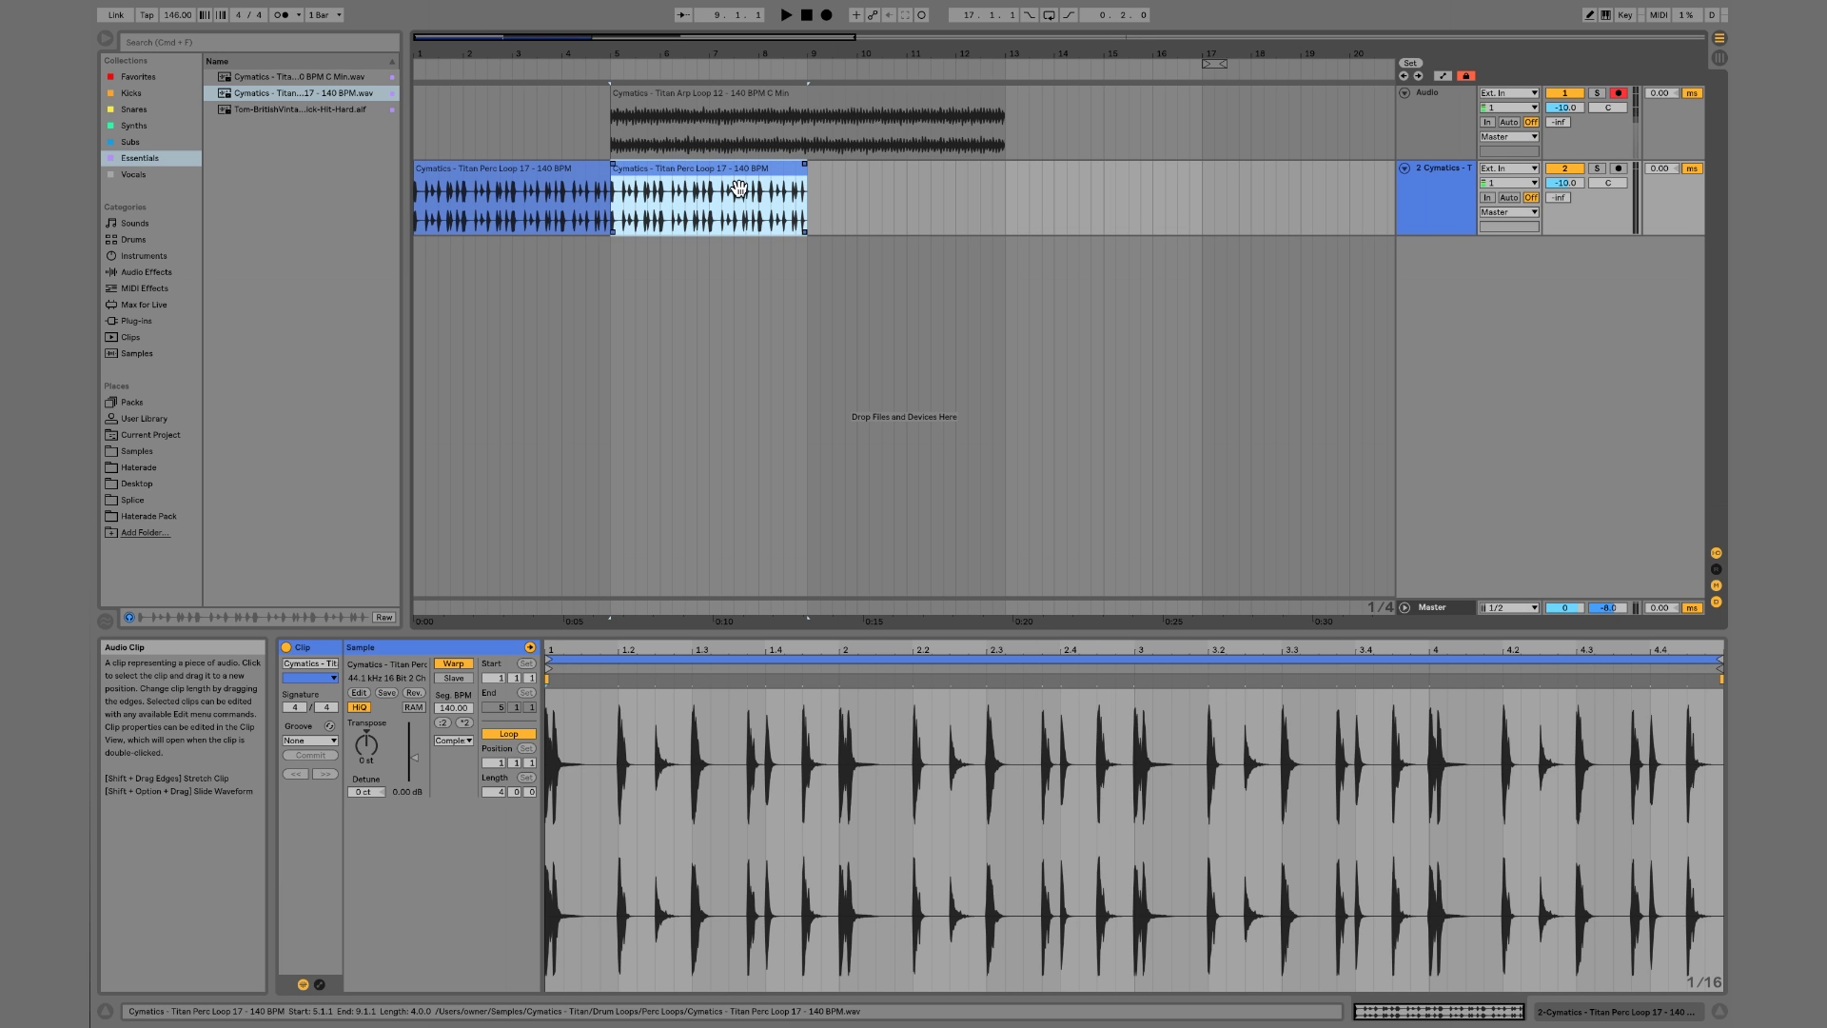
key(super+z)
click(492, 185)
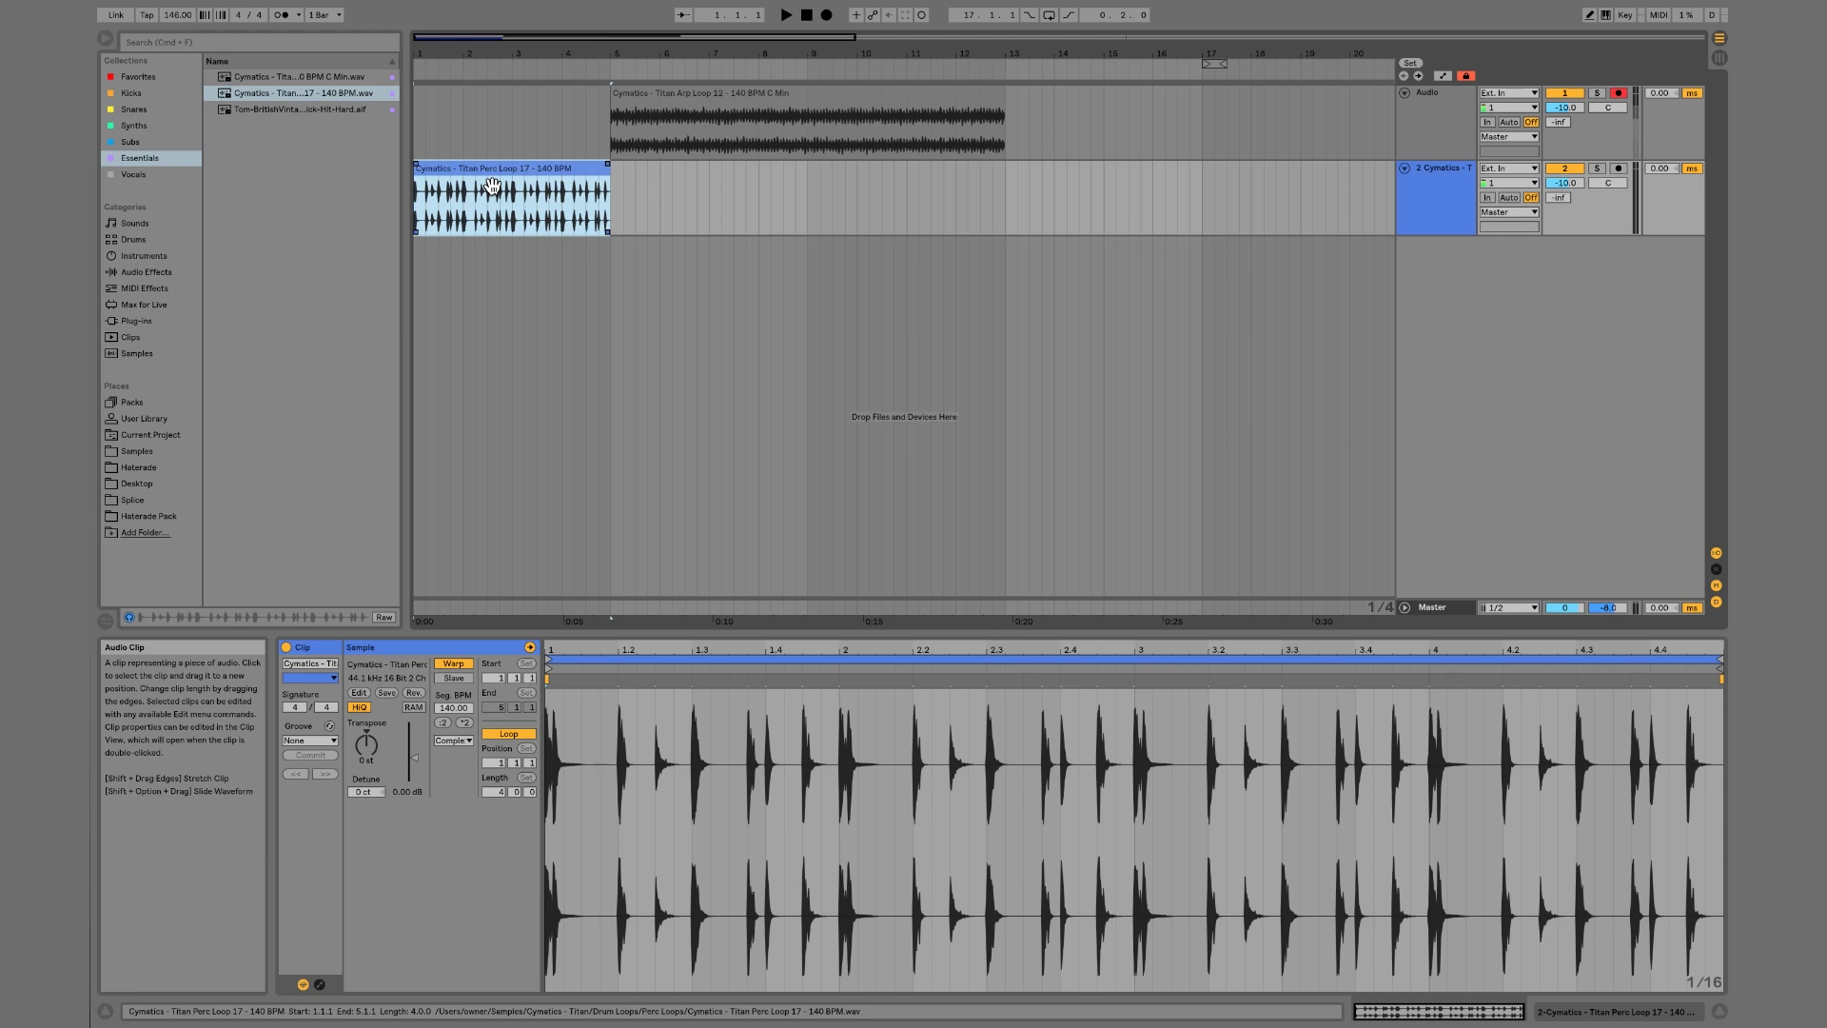
key(super+d)
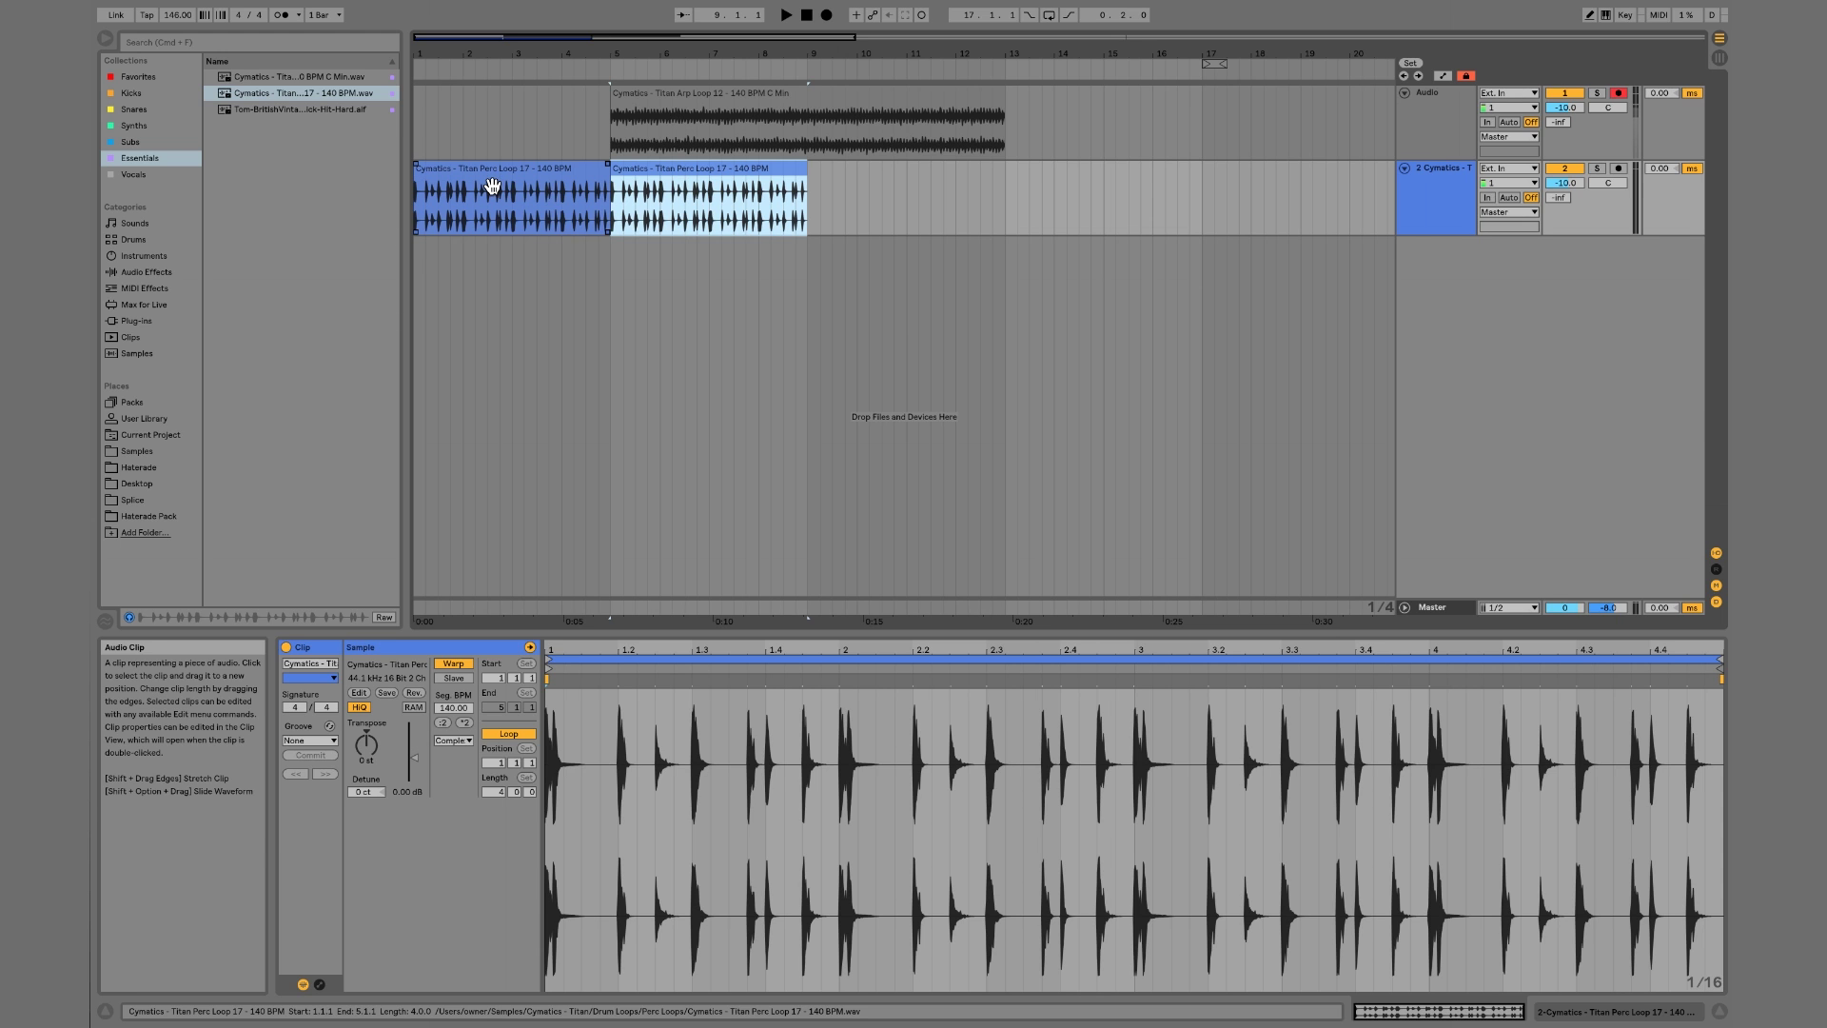
click(437, 172)
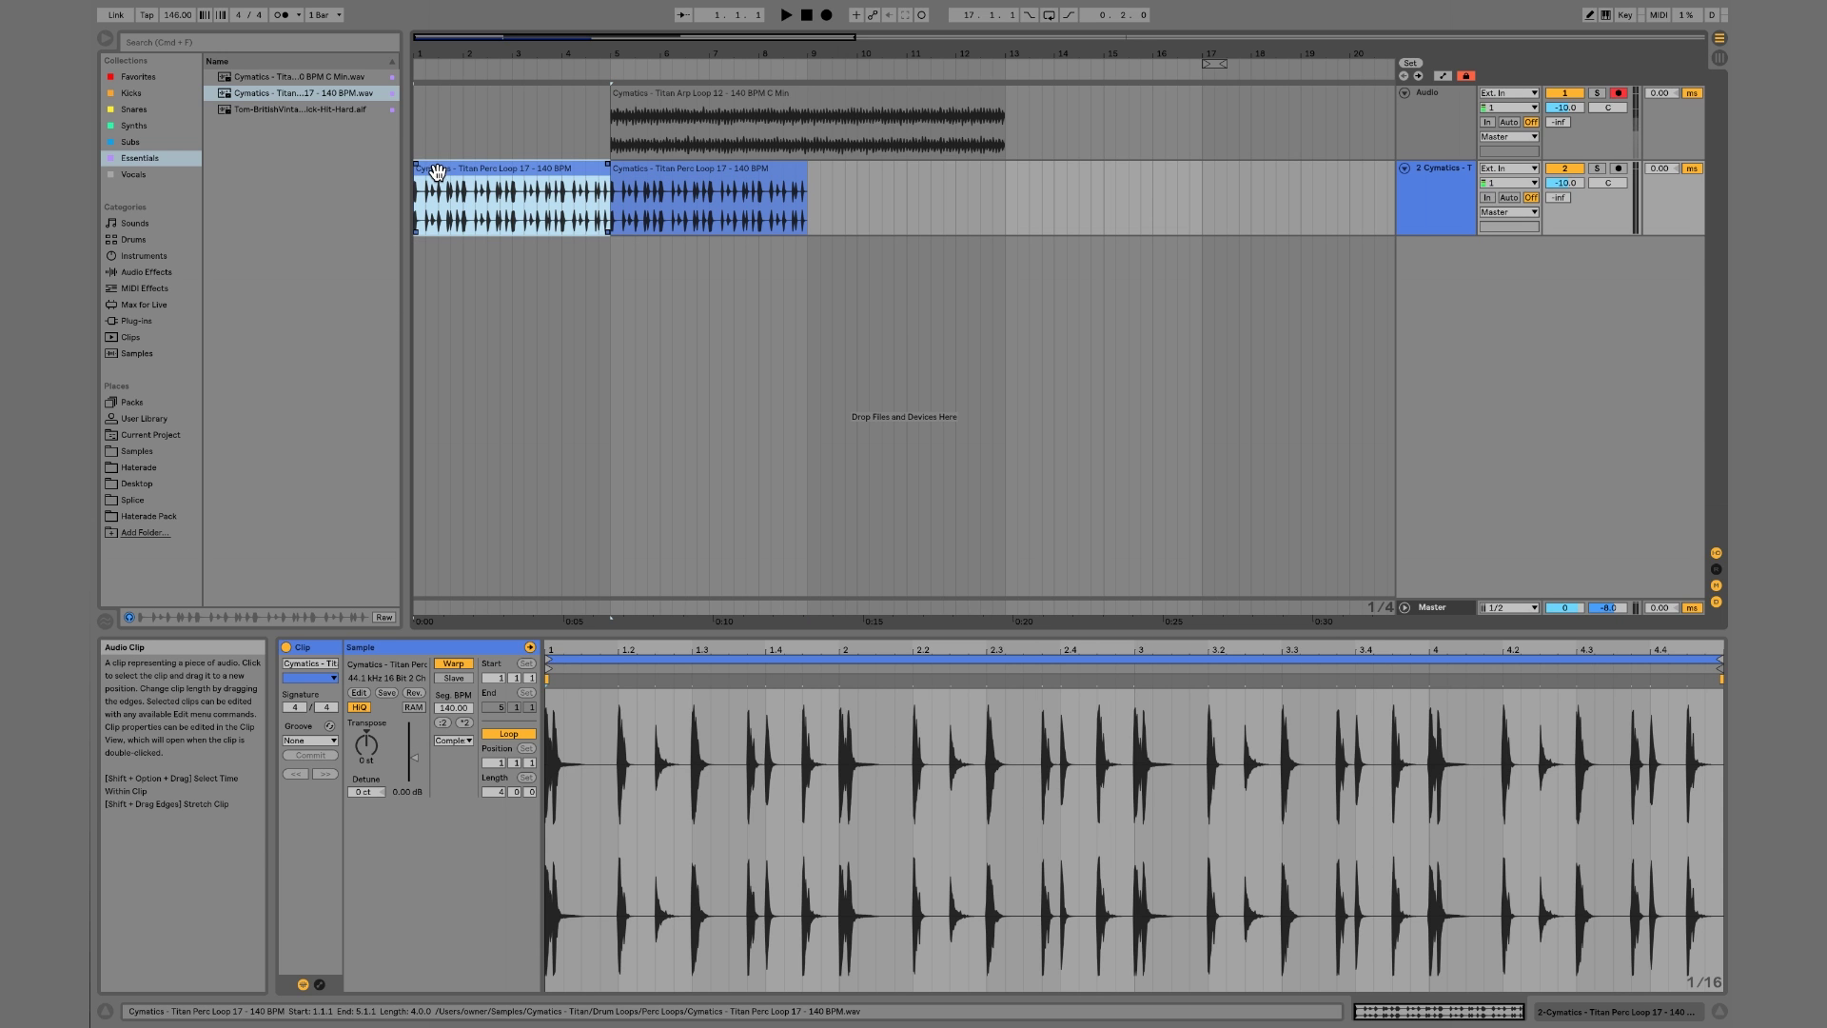
click(637, 175)
click(485, 176)
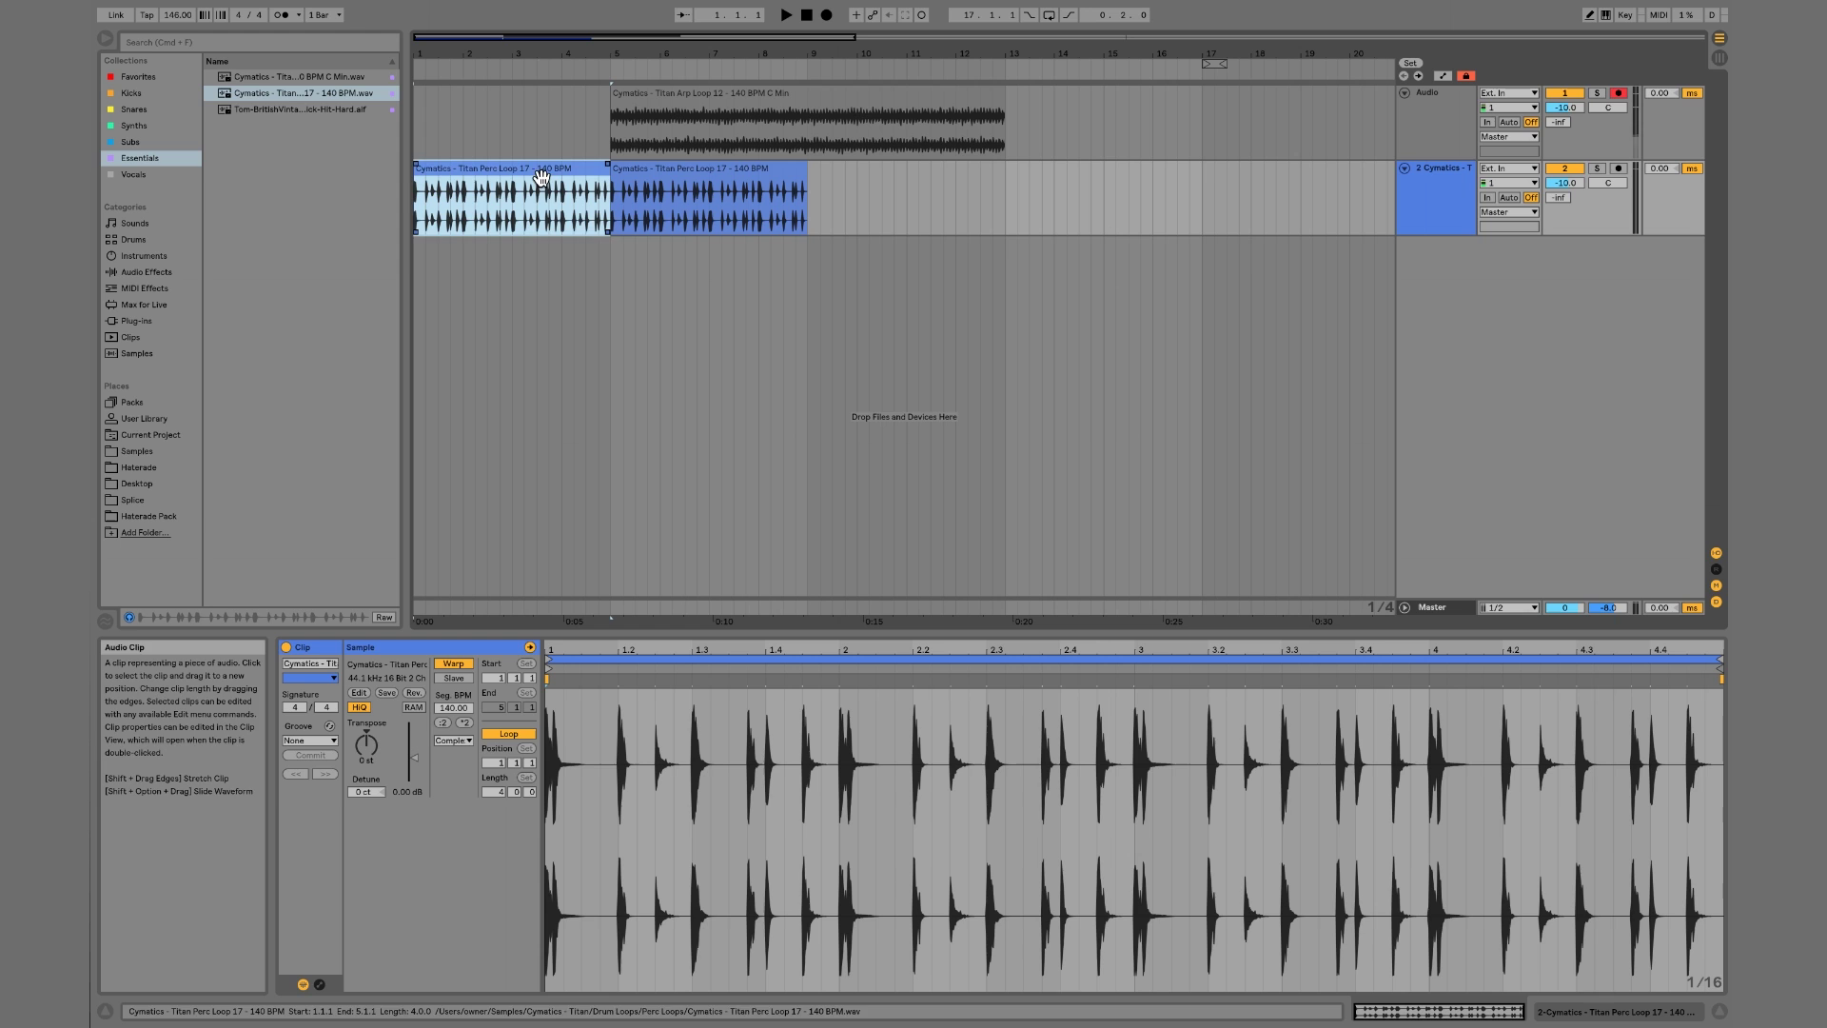
click(704, 181)
key(Delete)
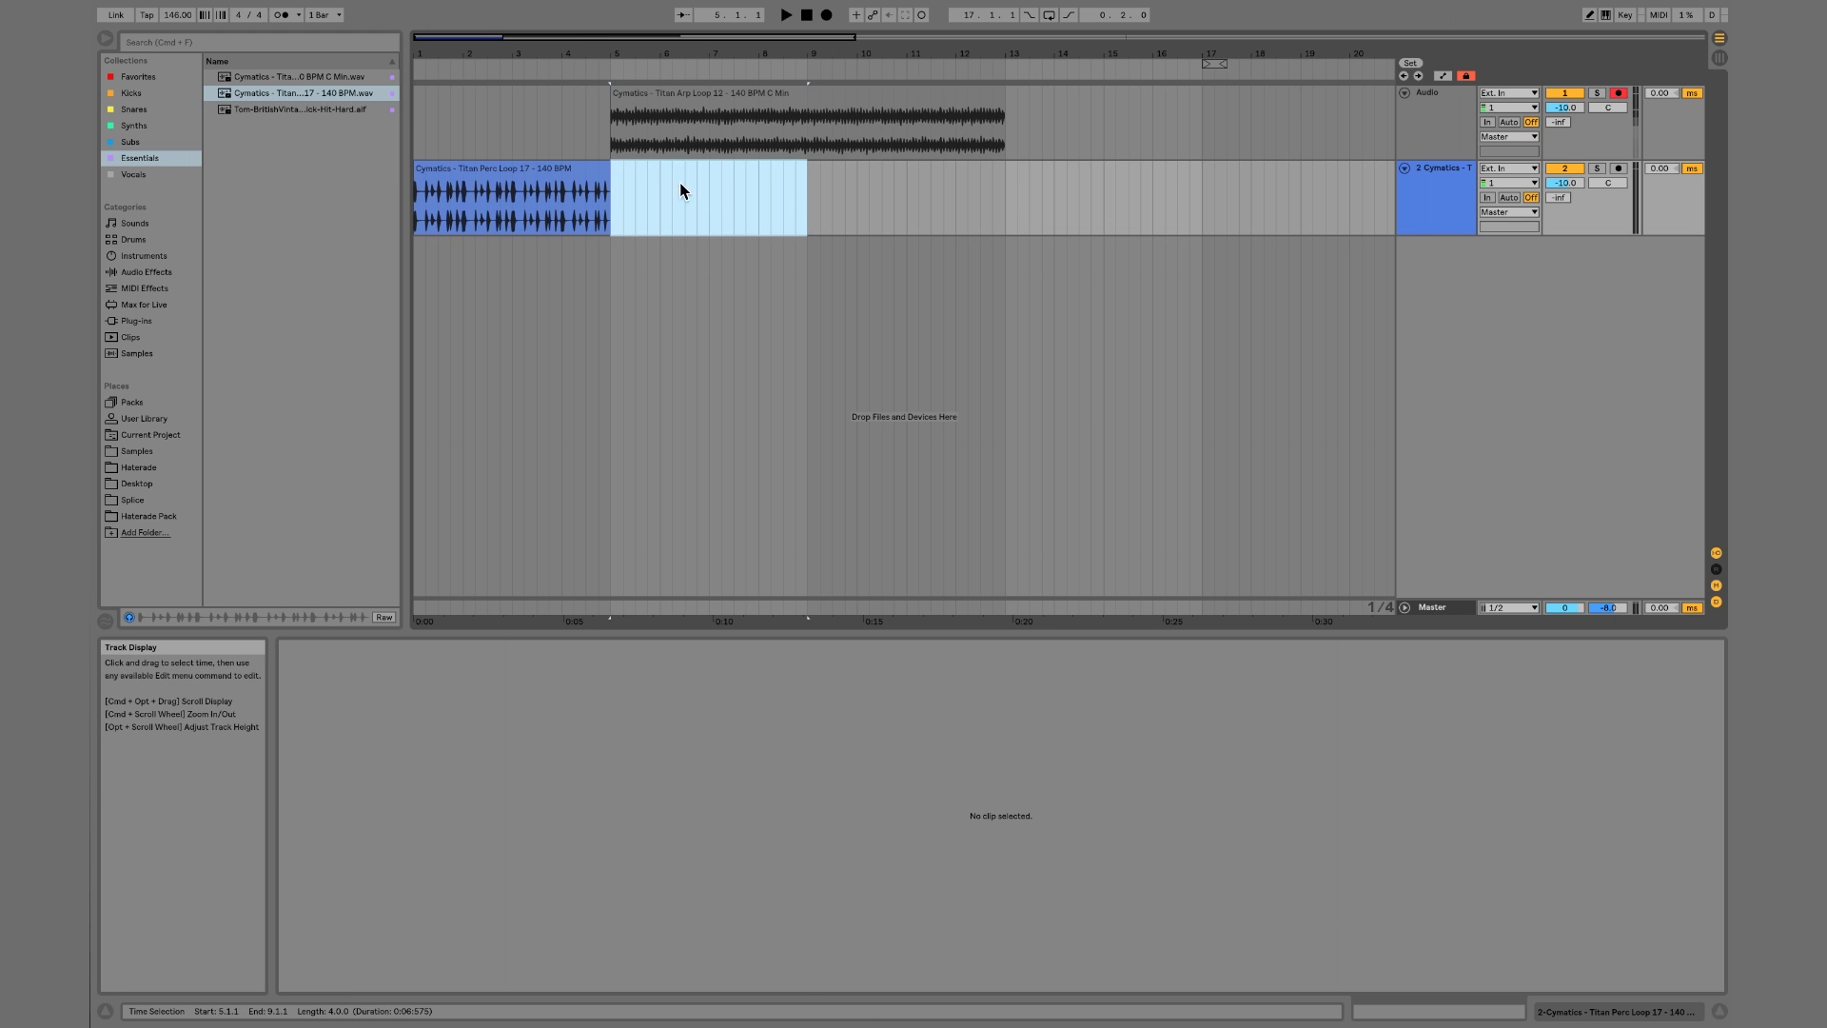
click(660, 191)
drag(661, 185, 409, 192)
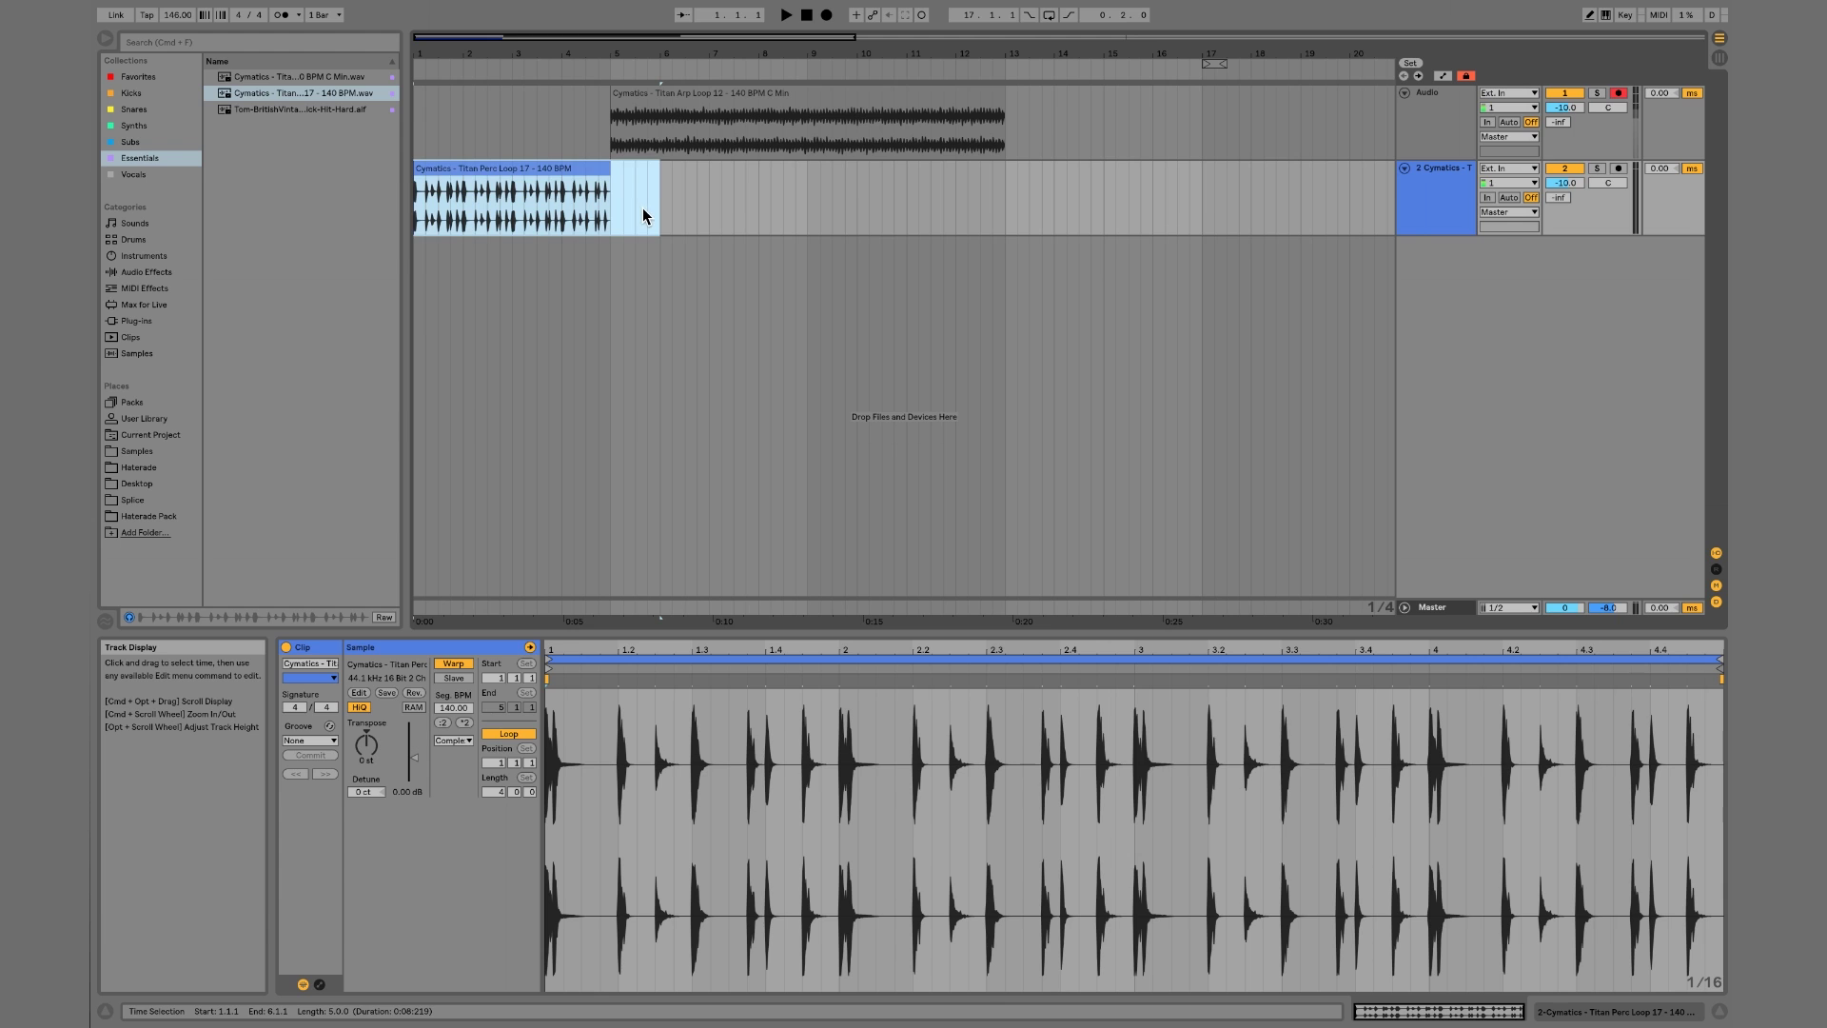
key(super+d)
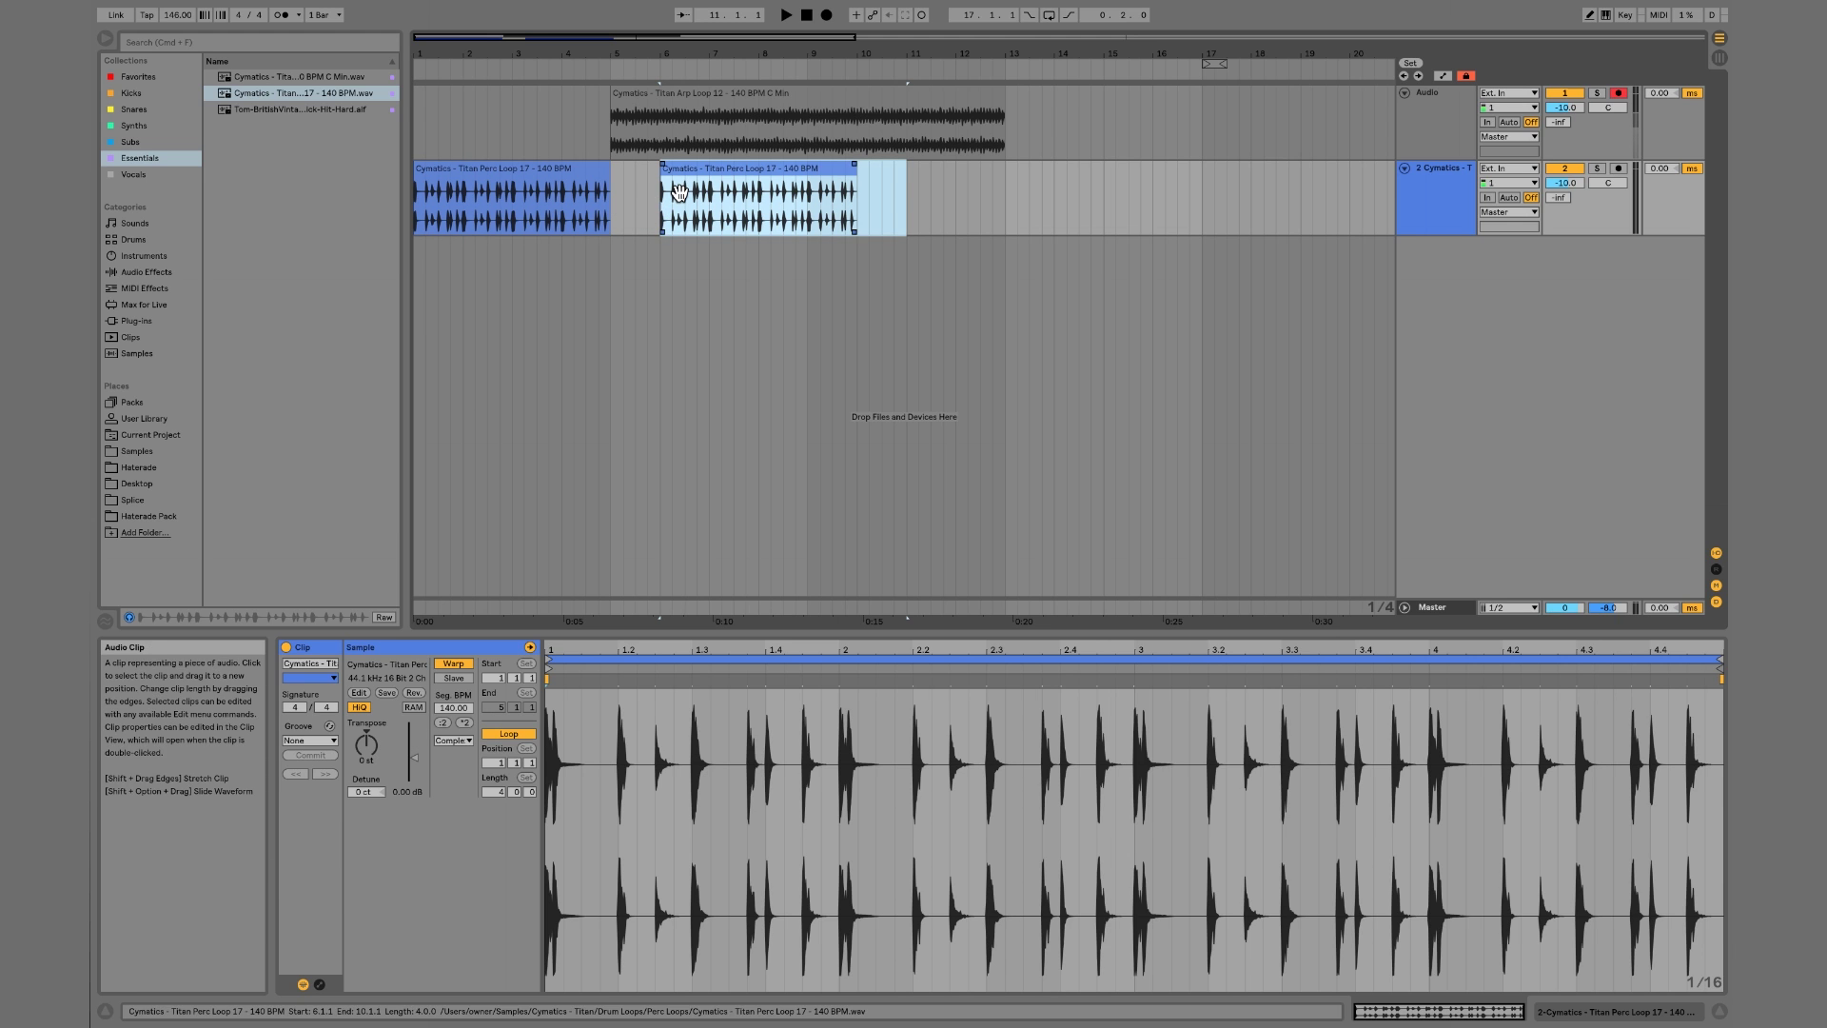
key(Delete)
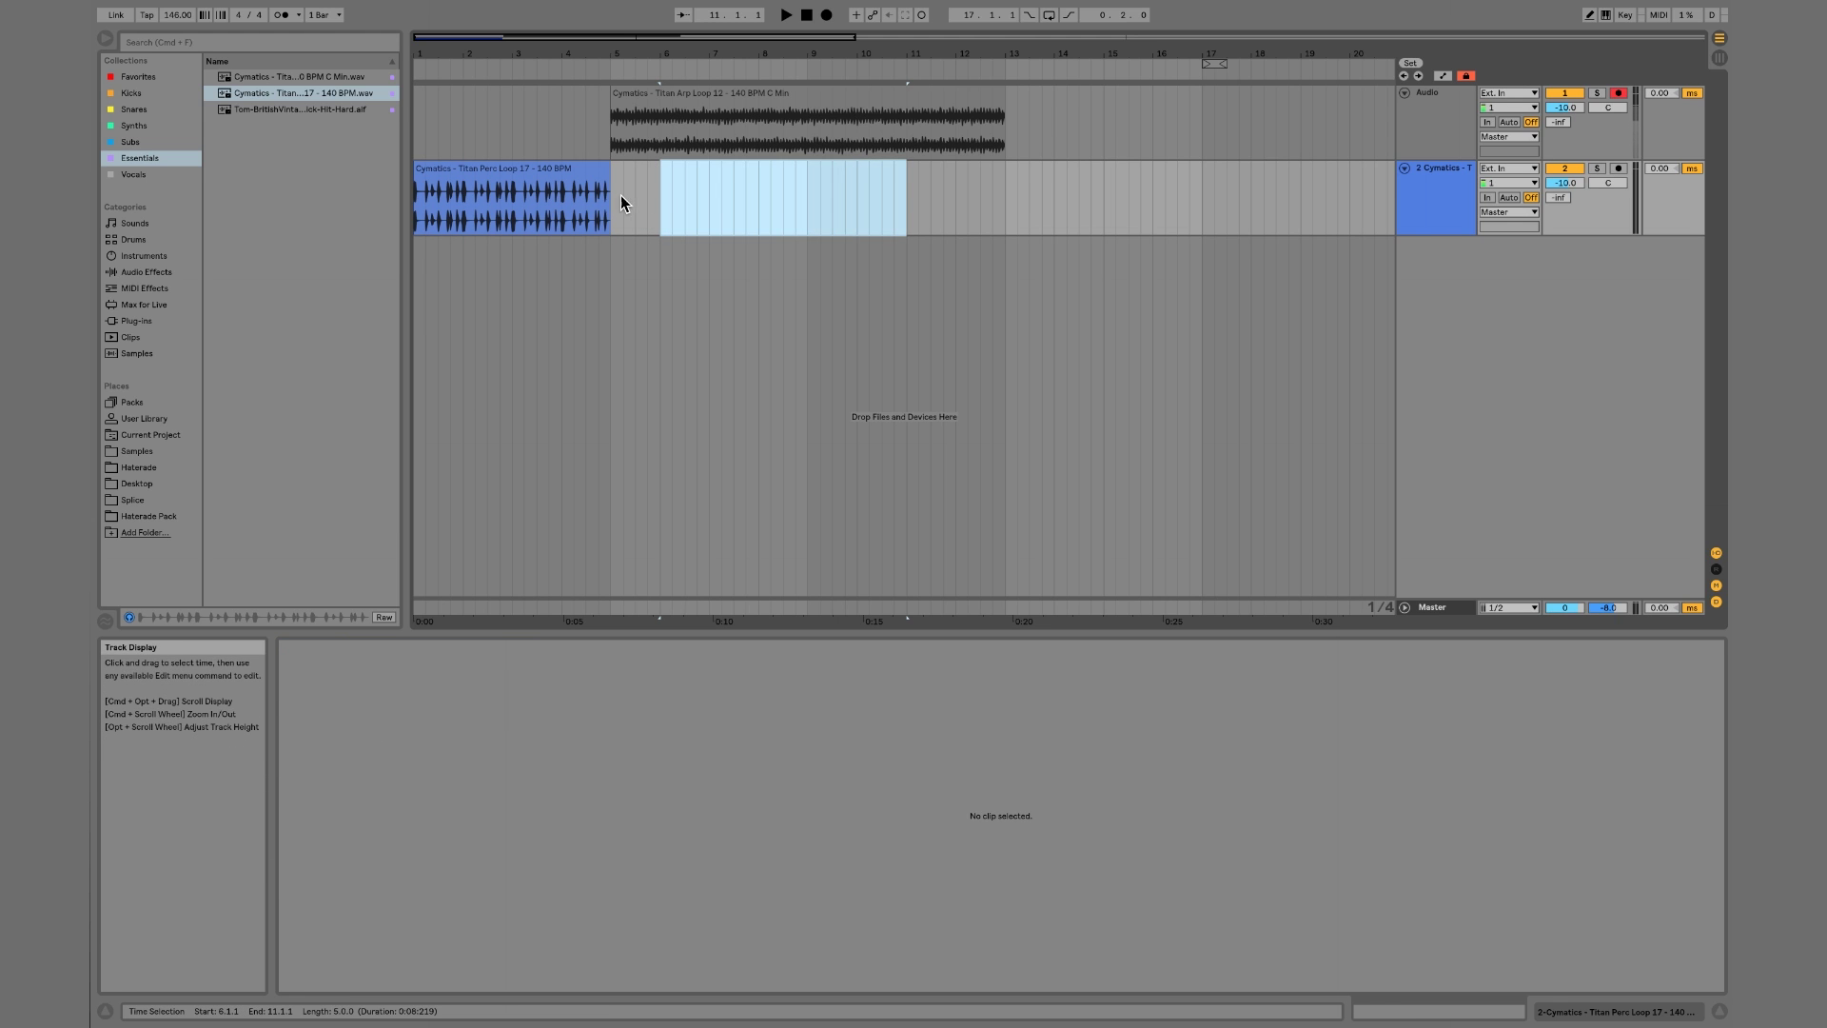
click(591, 198)
click(577, 181)
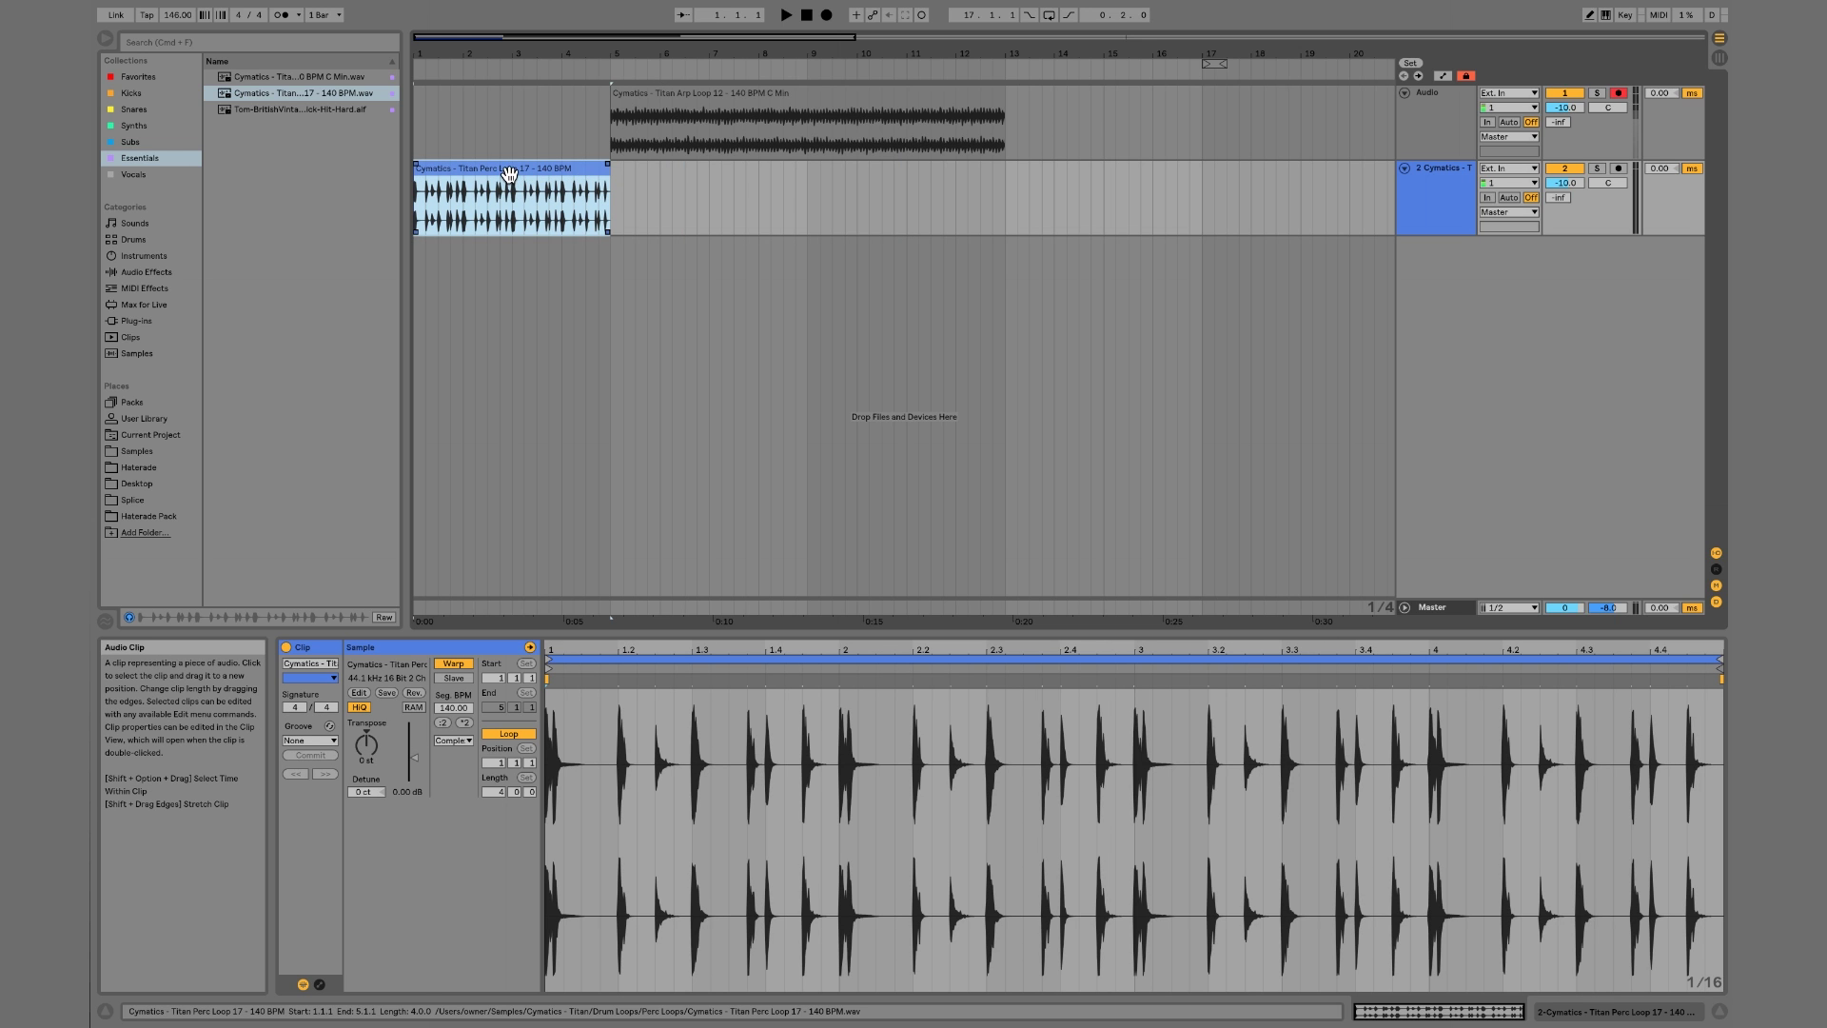
drag(502, 171, 704, 188)
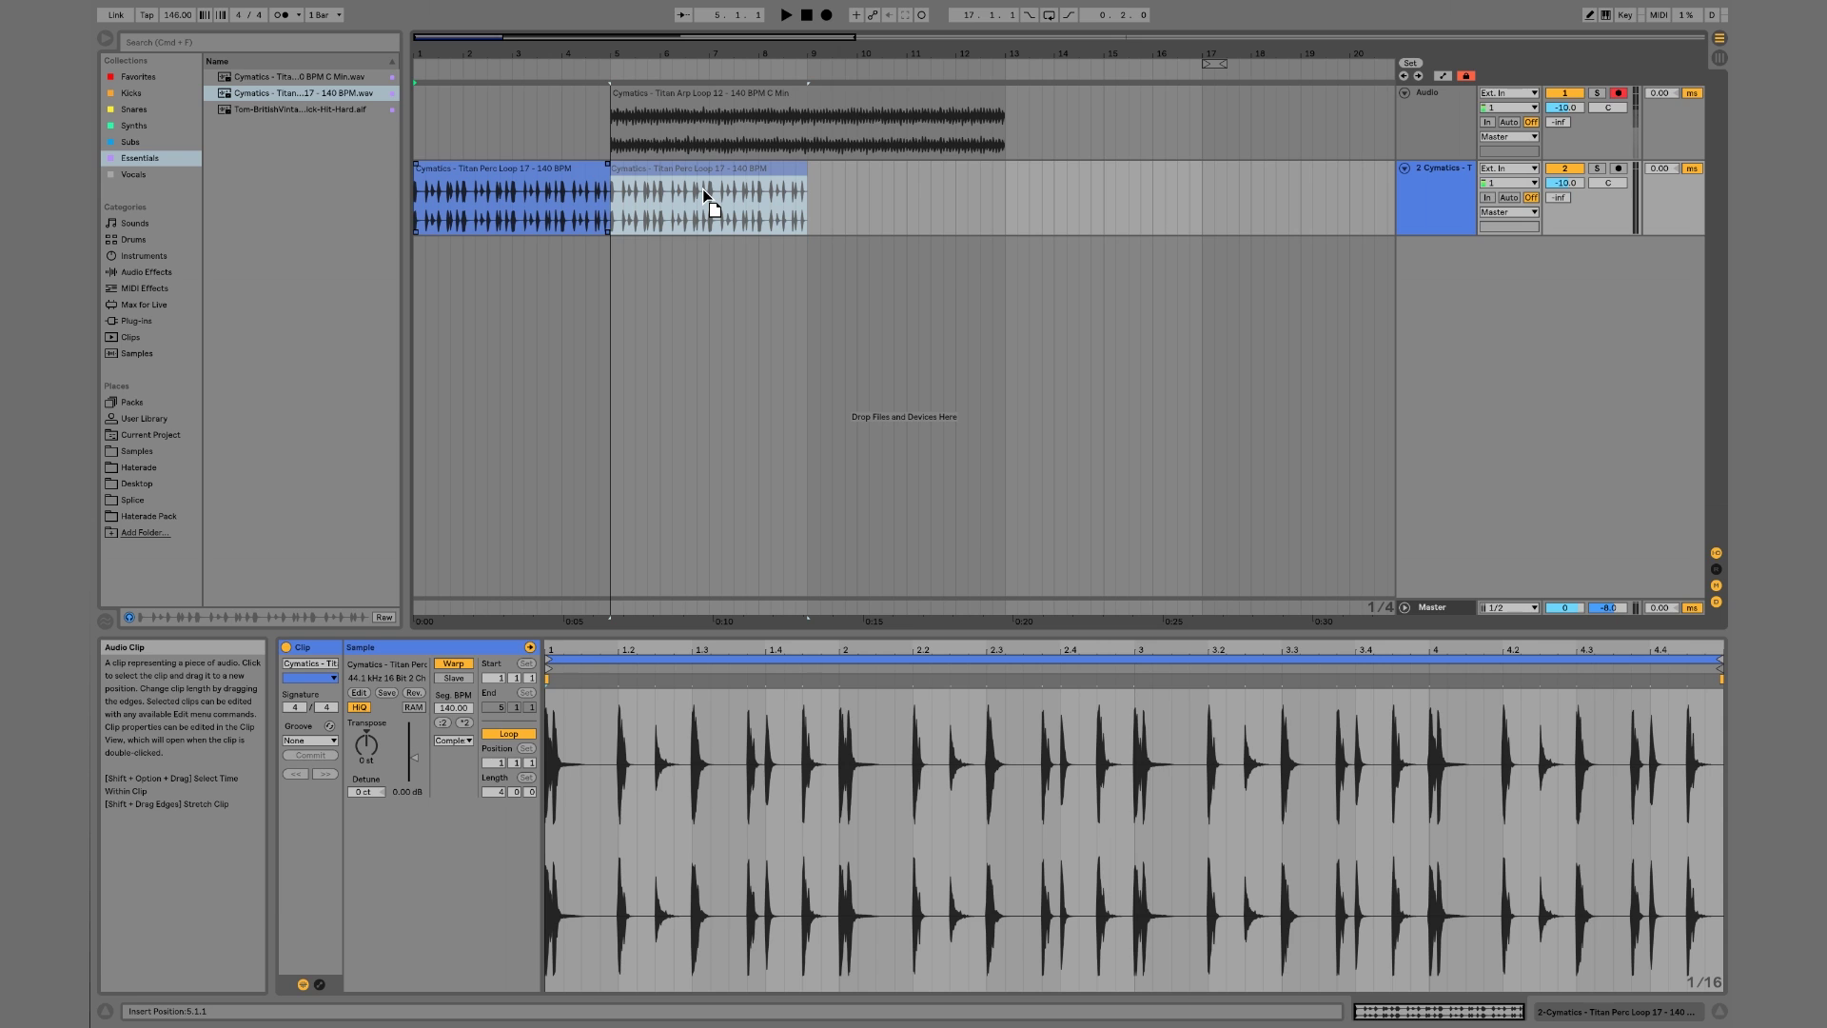
- Move the Perc Loop 17 clip back to bar 1 and add a copy at bars 5–9
drag(704, 188, 703, 188)
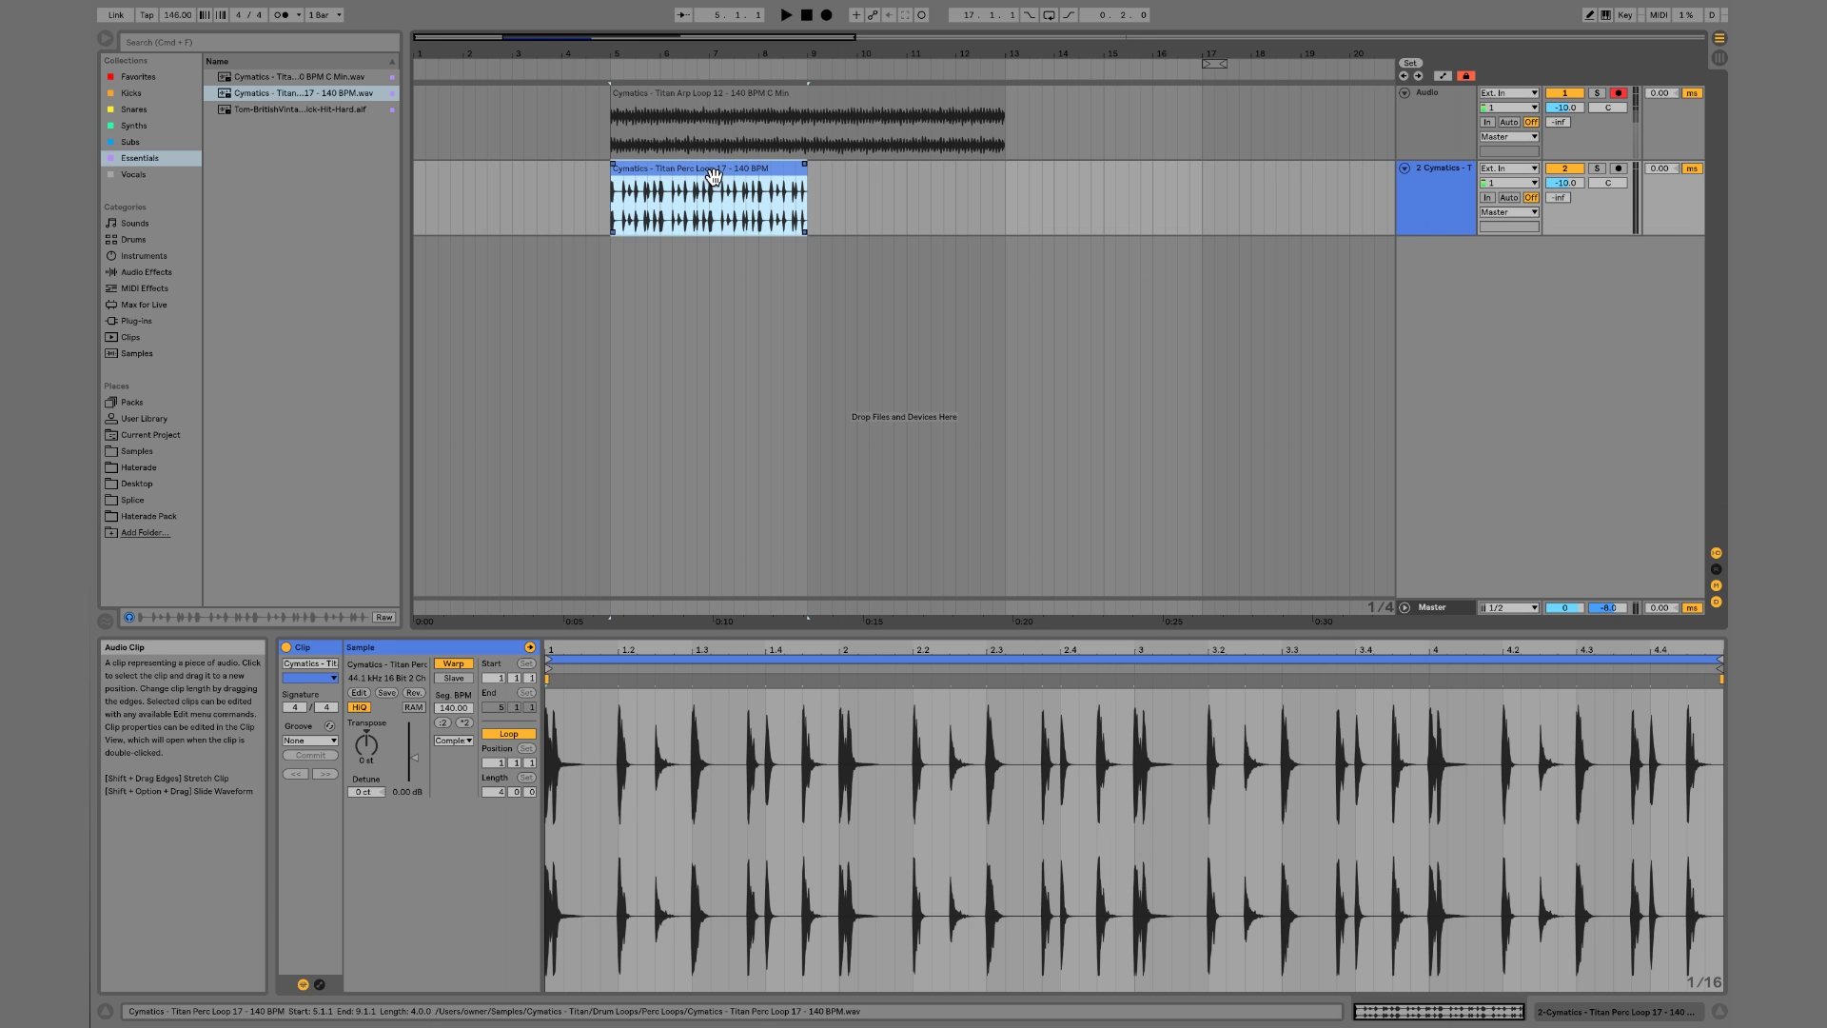
key(Left)
key(Left)
key(Left)
key(Left)
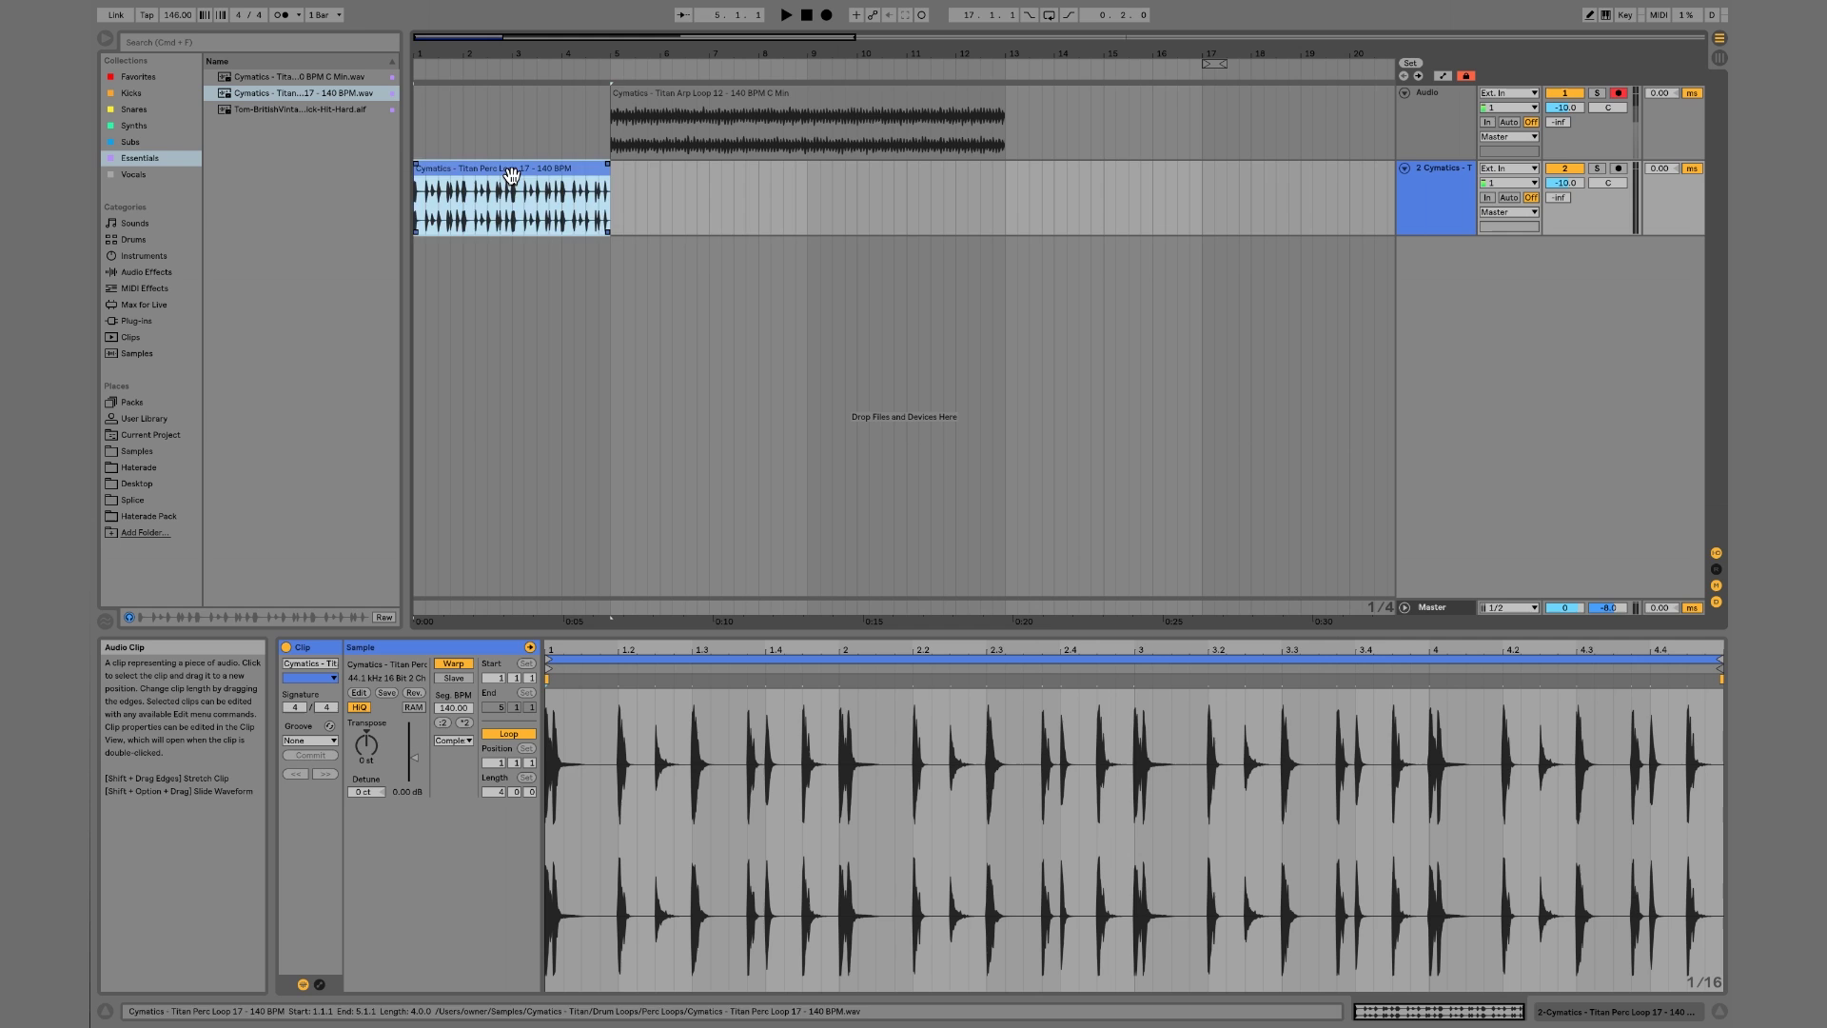
drag(512, 179, 714, 181)
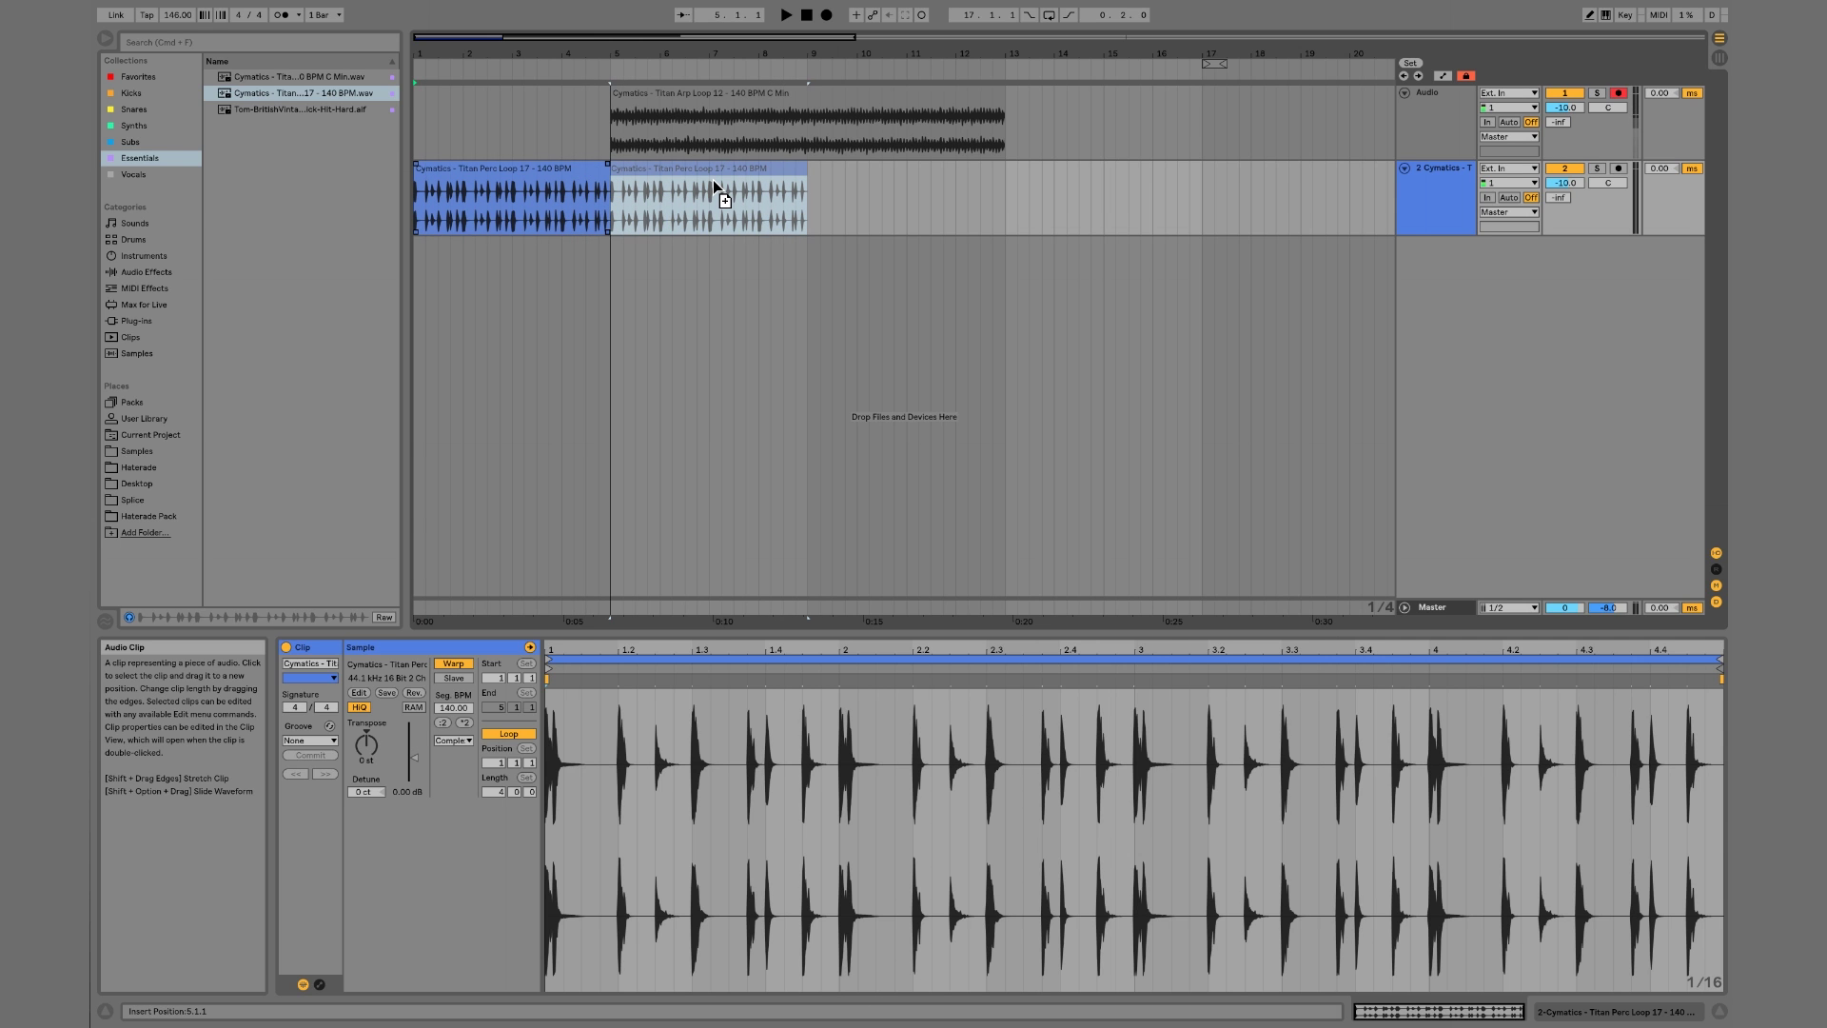
drag(711, 179, 712, 180)
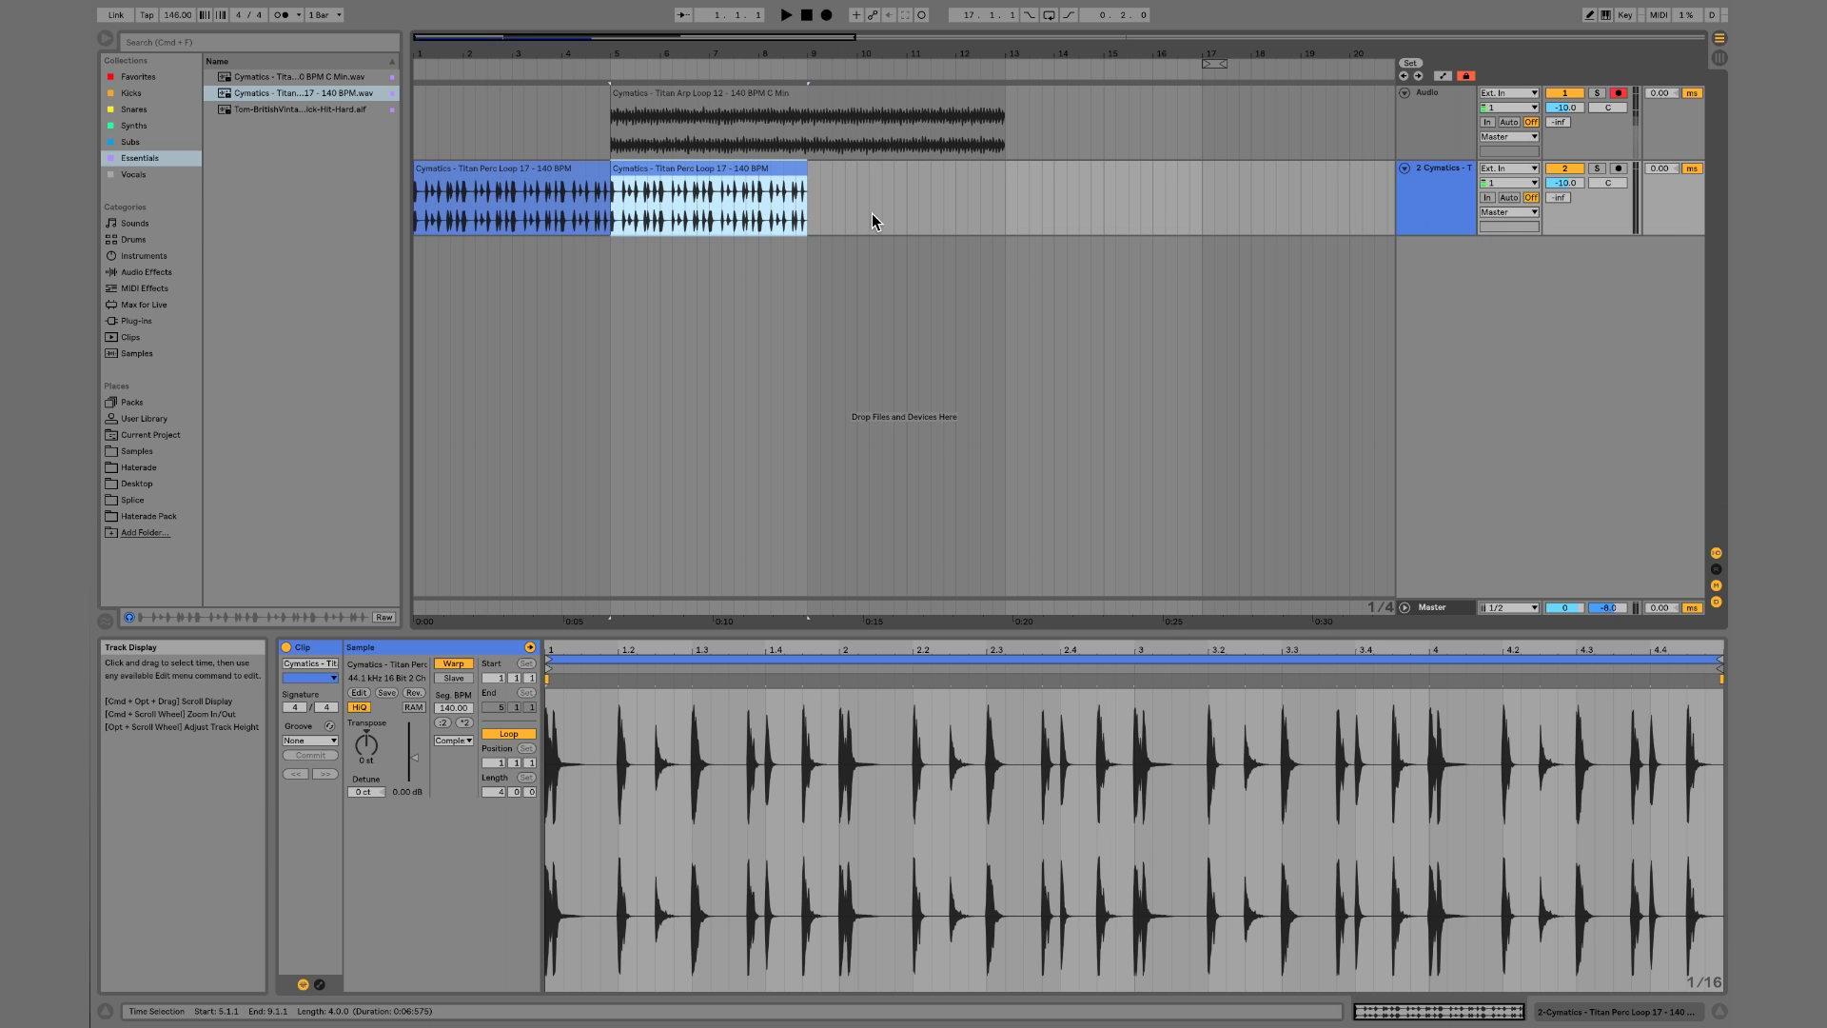
- Delete both percussion clips and the arp clip from the arrangement
key(Delete)
click(581, 175)
key(Delete)
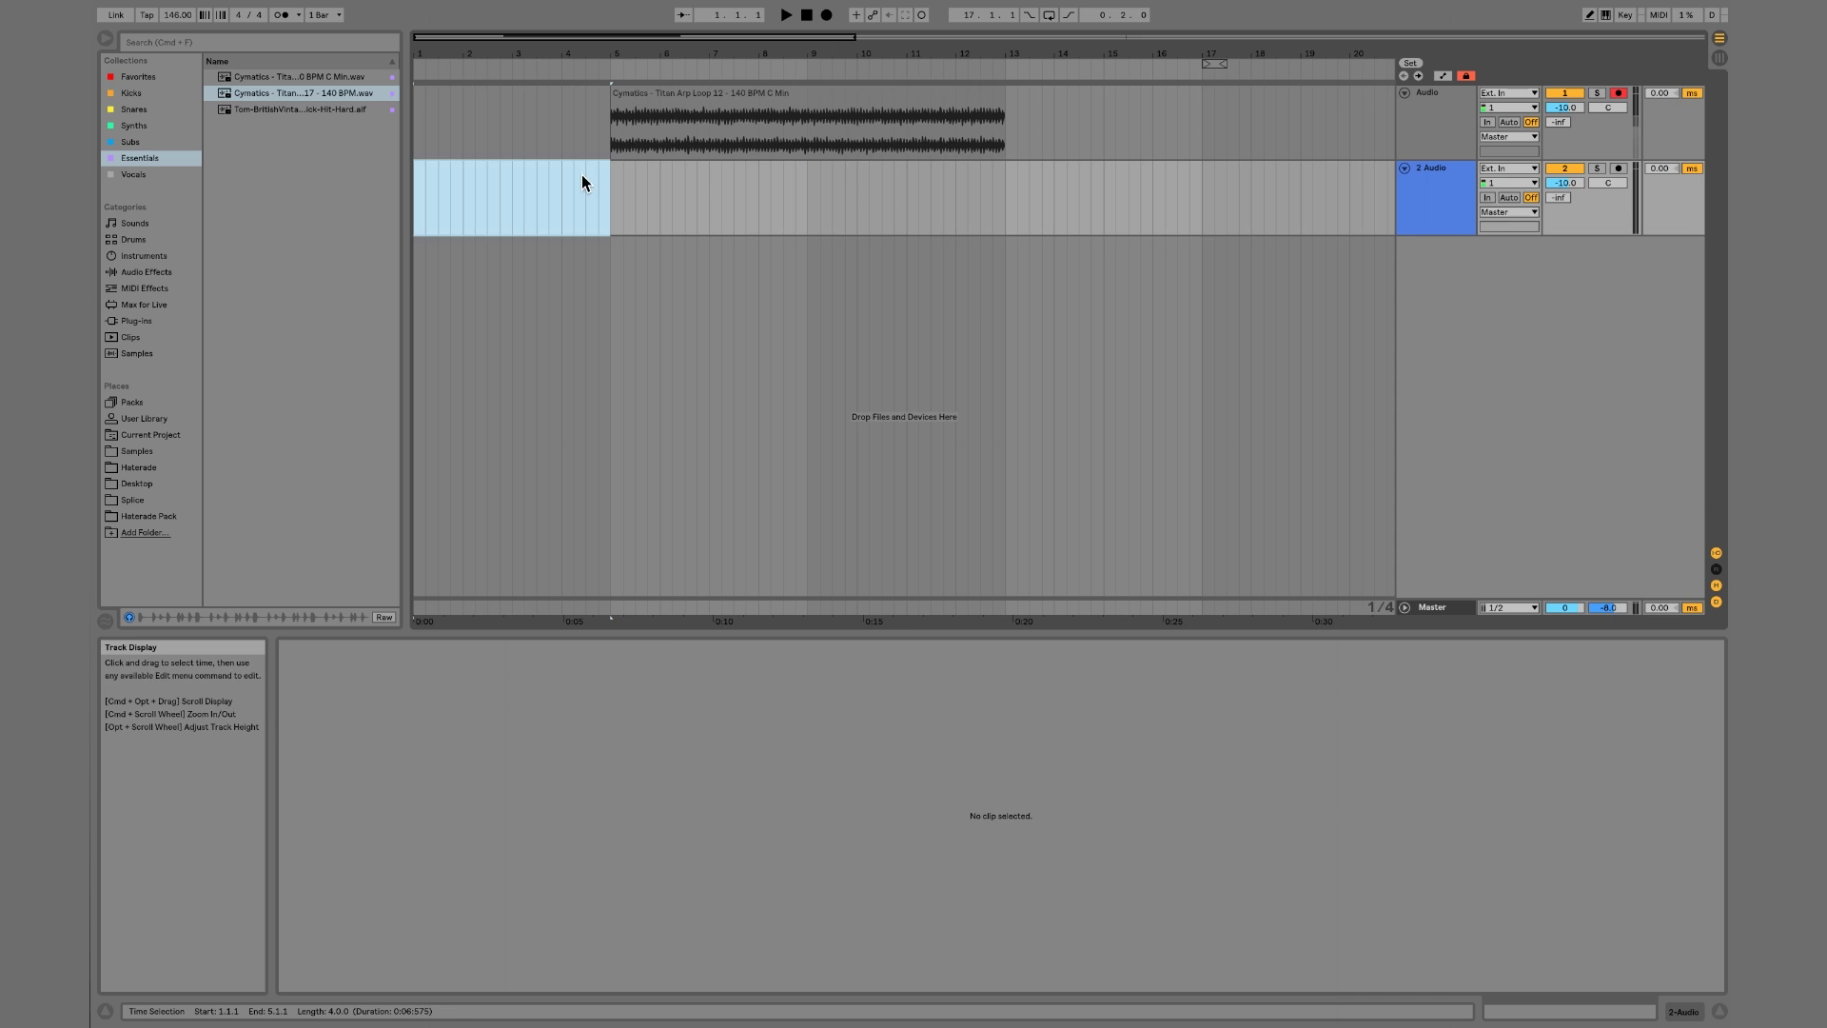
click(694, 103)
key(Delete)
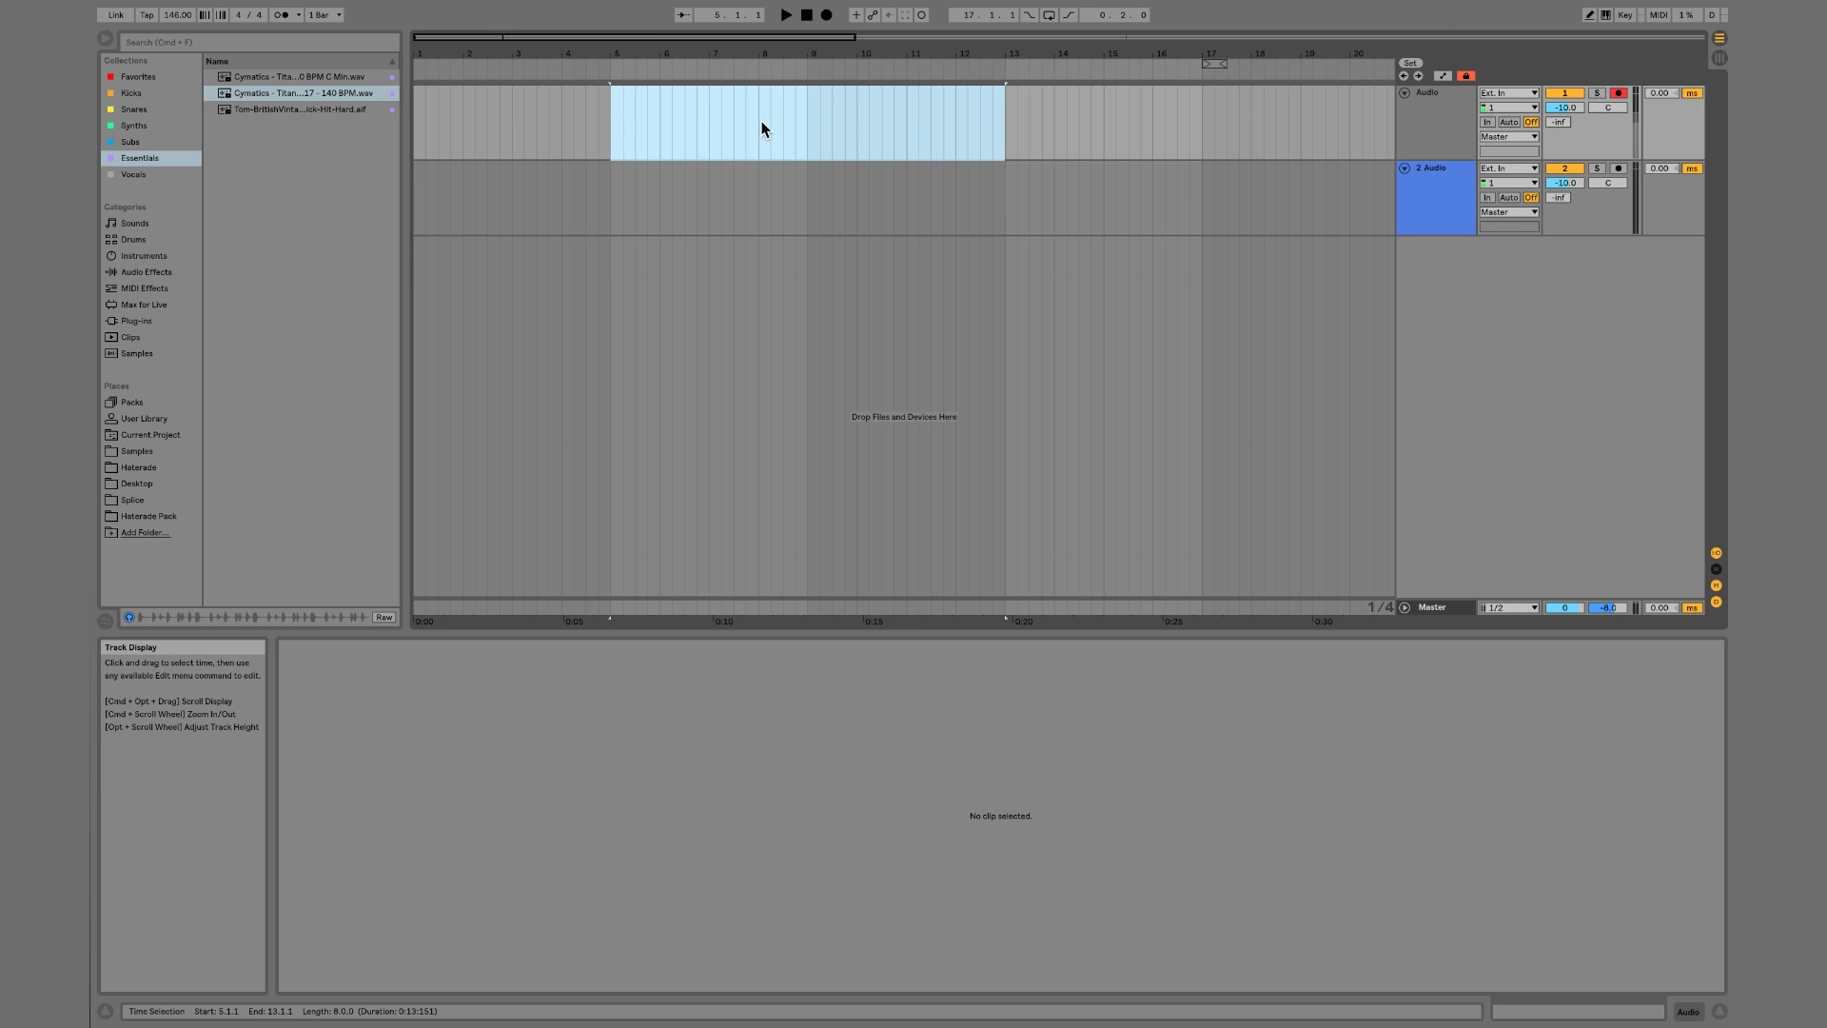
- In Session View, load the arp loop into track 1's first slot and Perc Loop 17 into track 2's
key(Tab)
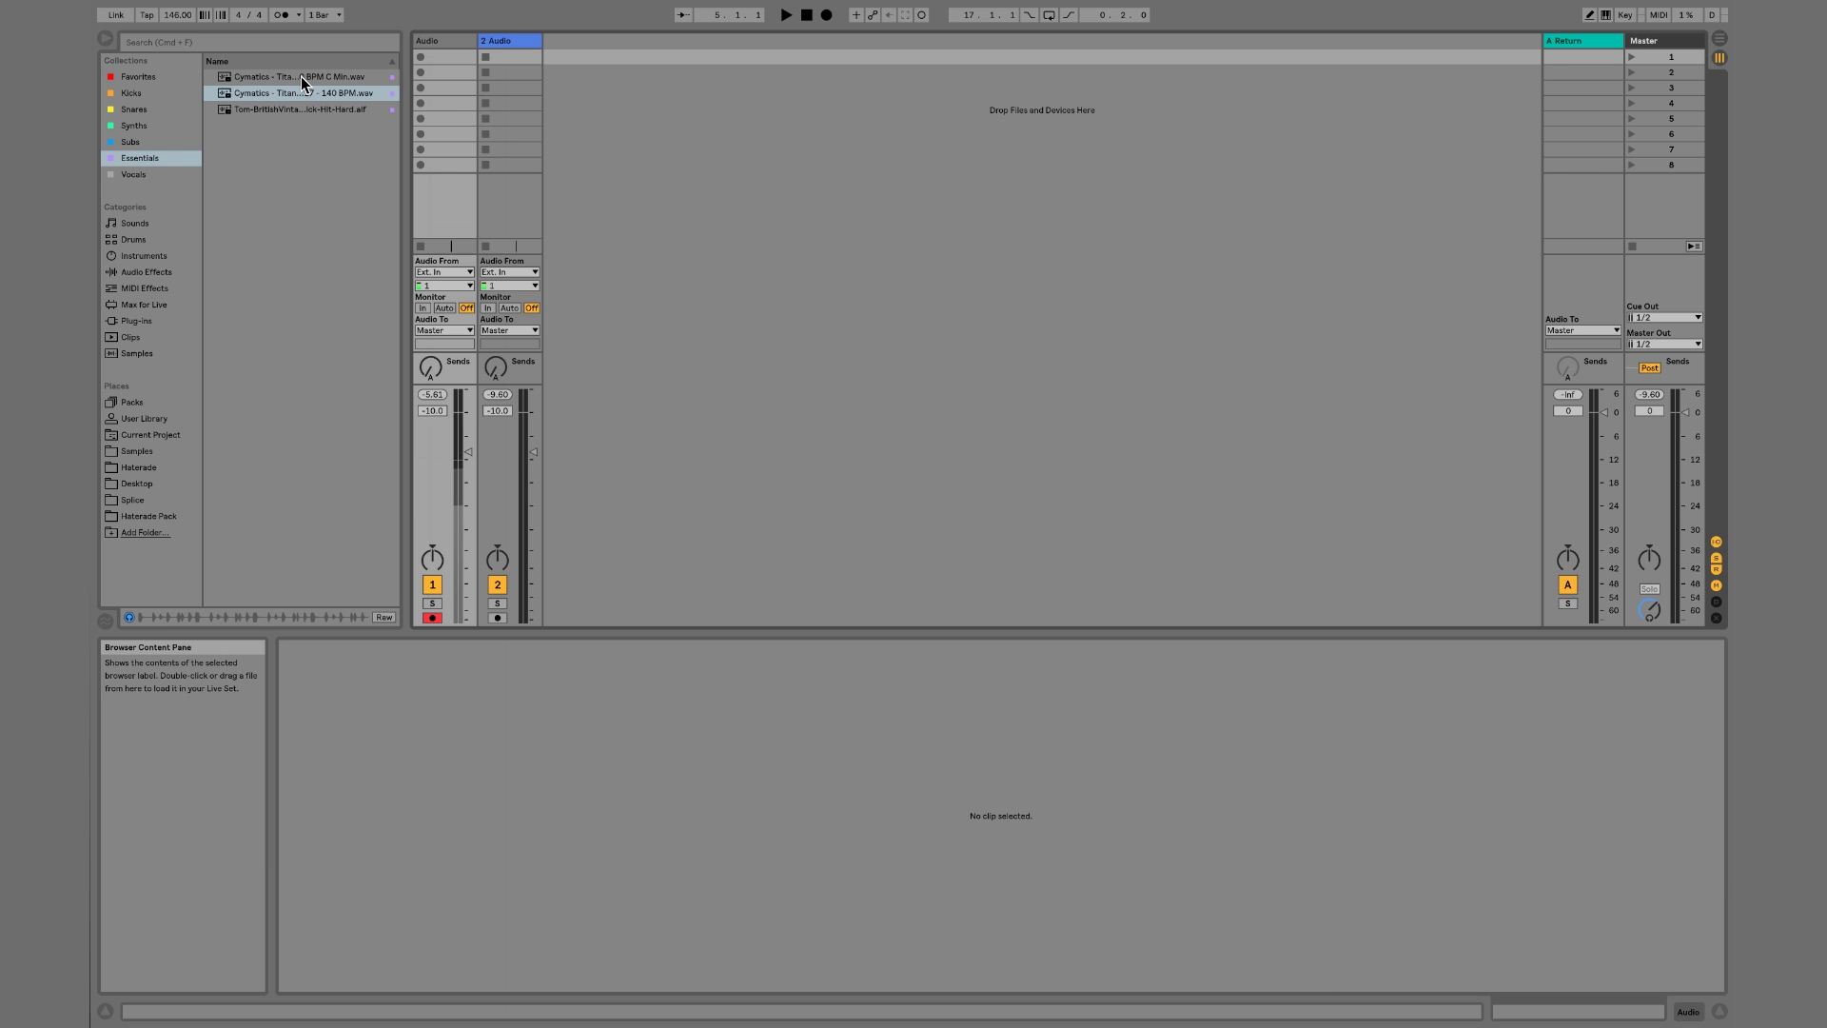
drag(301, 76, 451, 53)
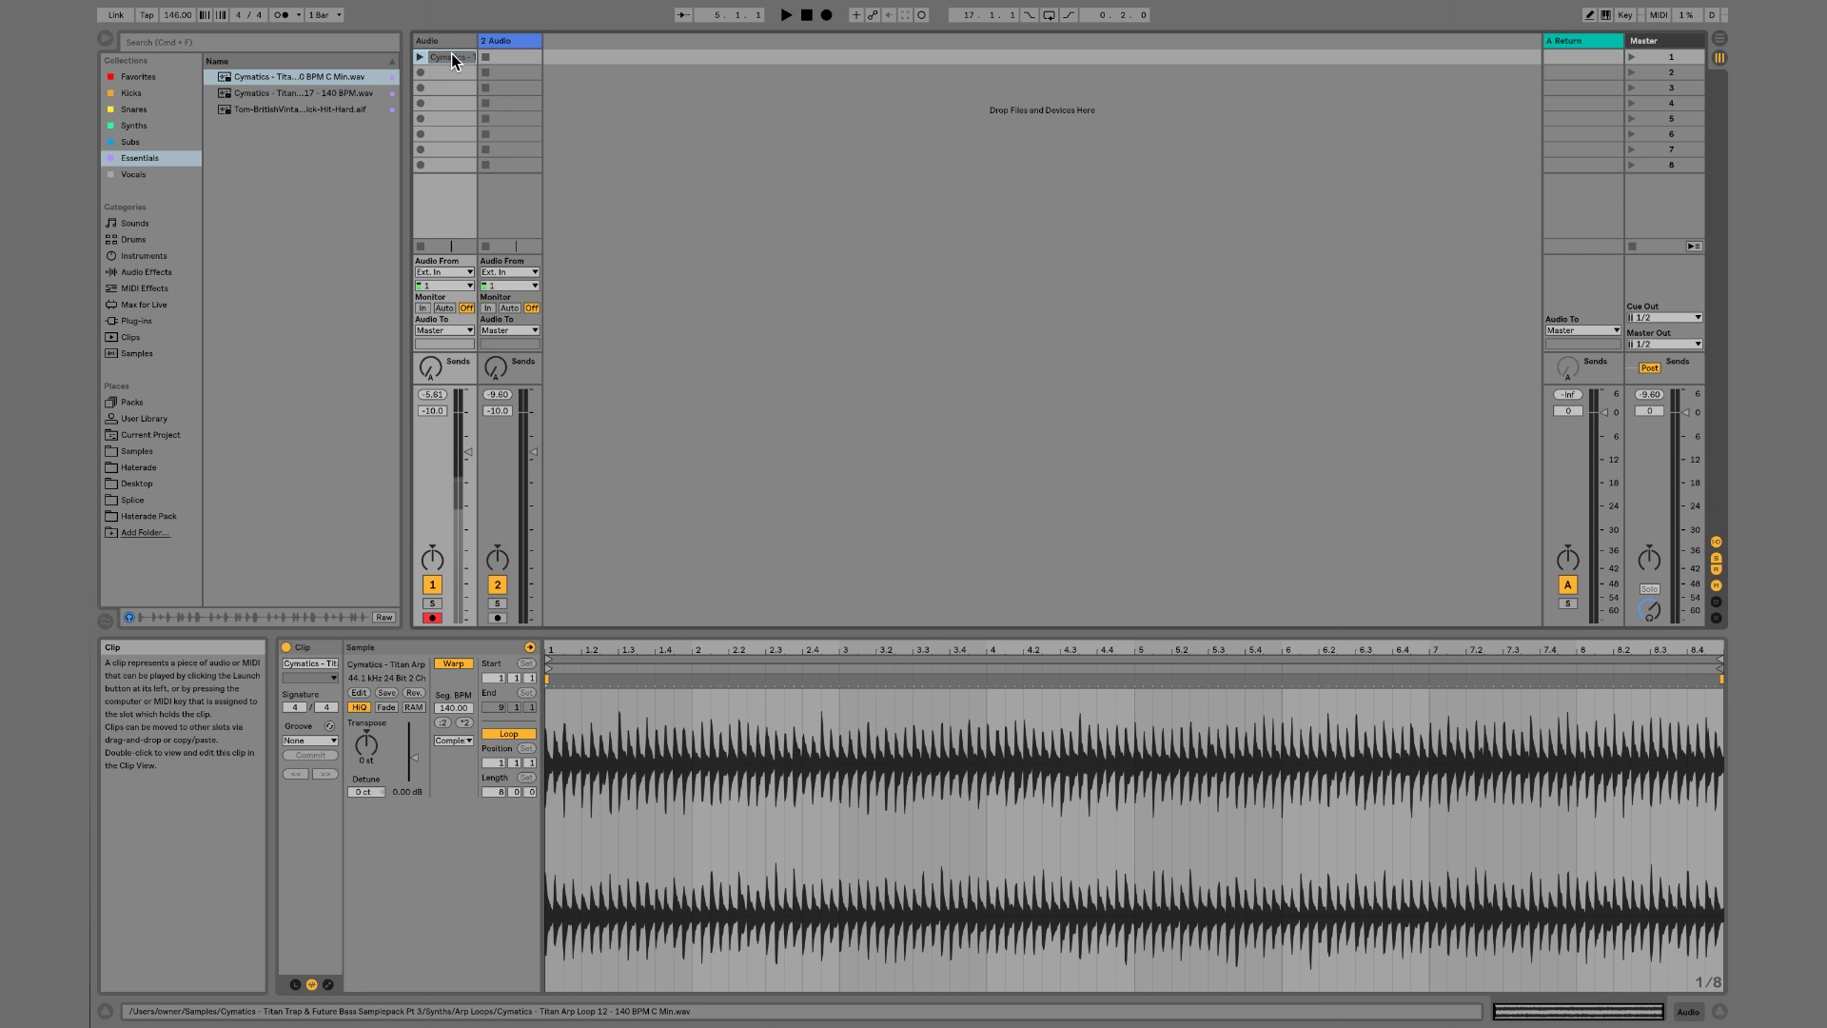
drag(306, 91, 512, 60)
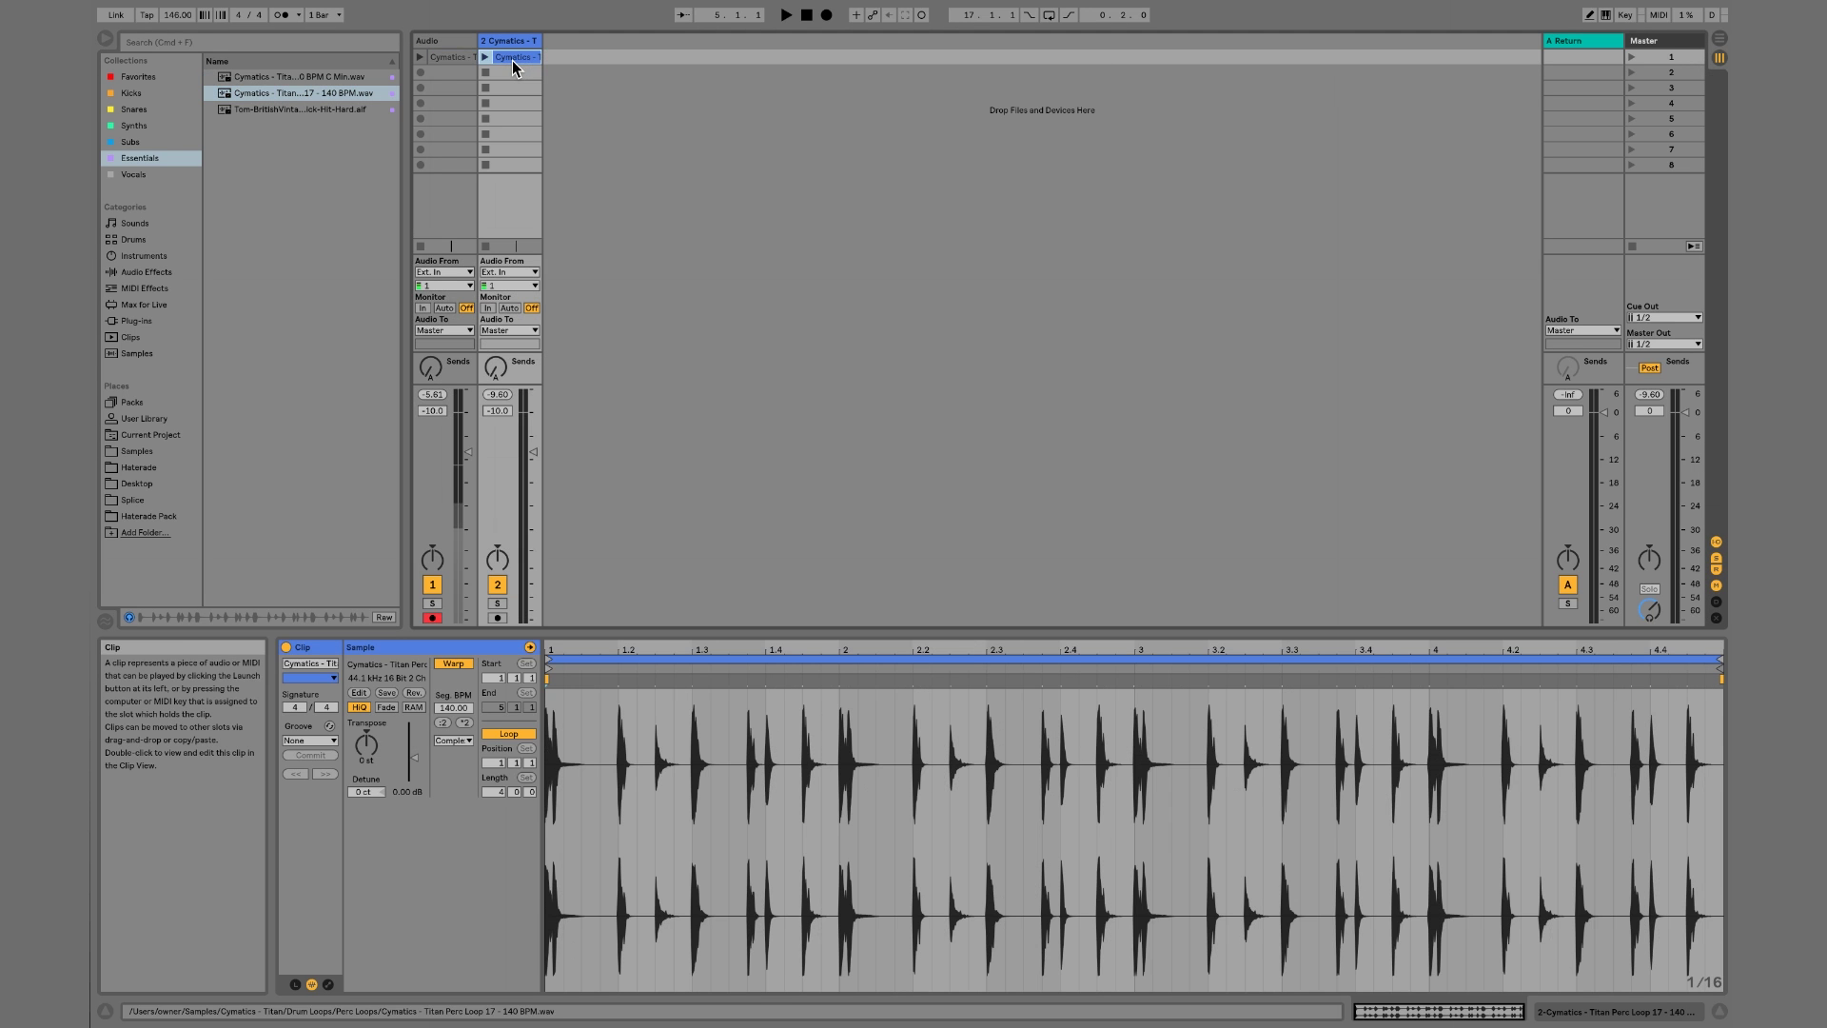
click(442, 57)
click(418, 58)
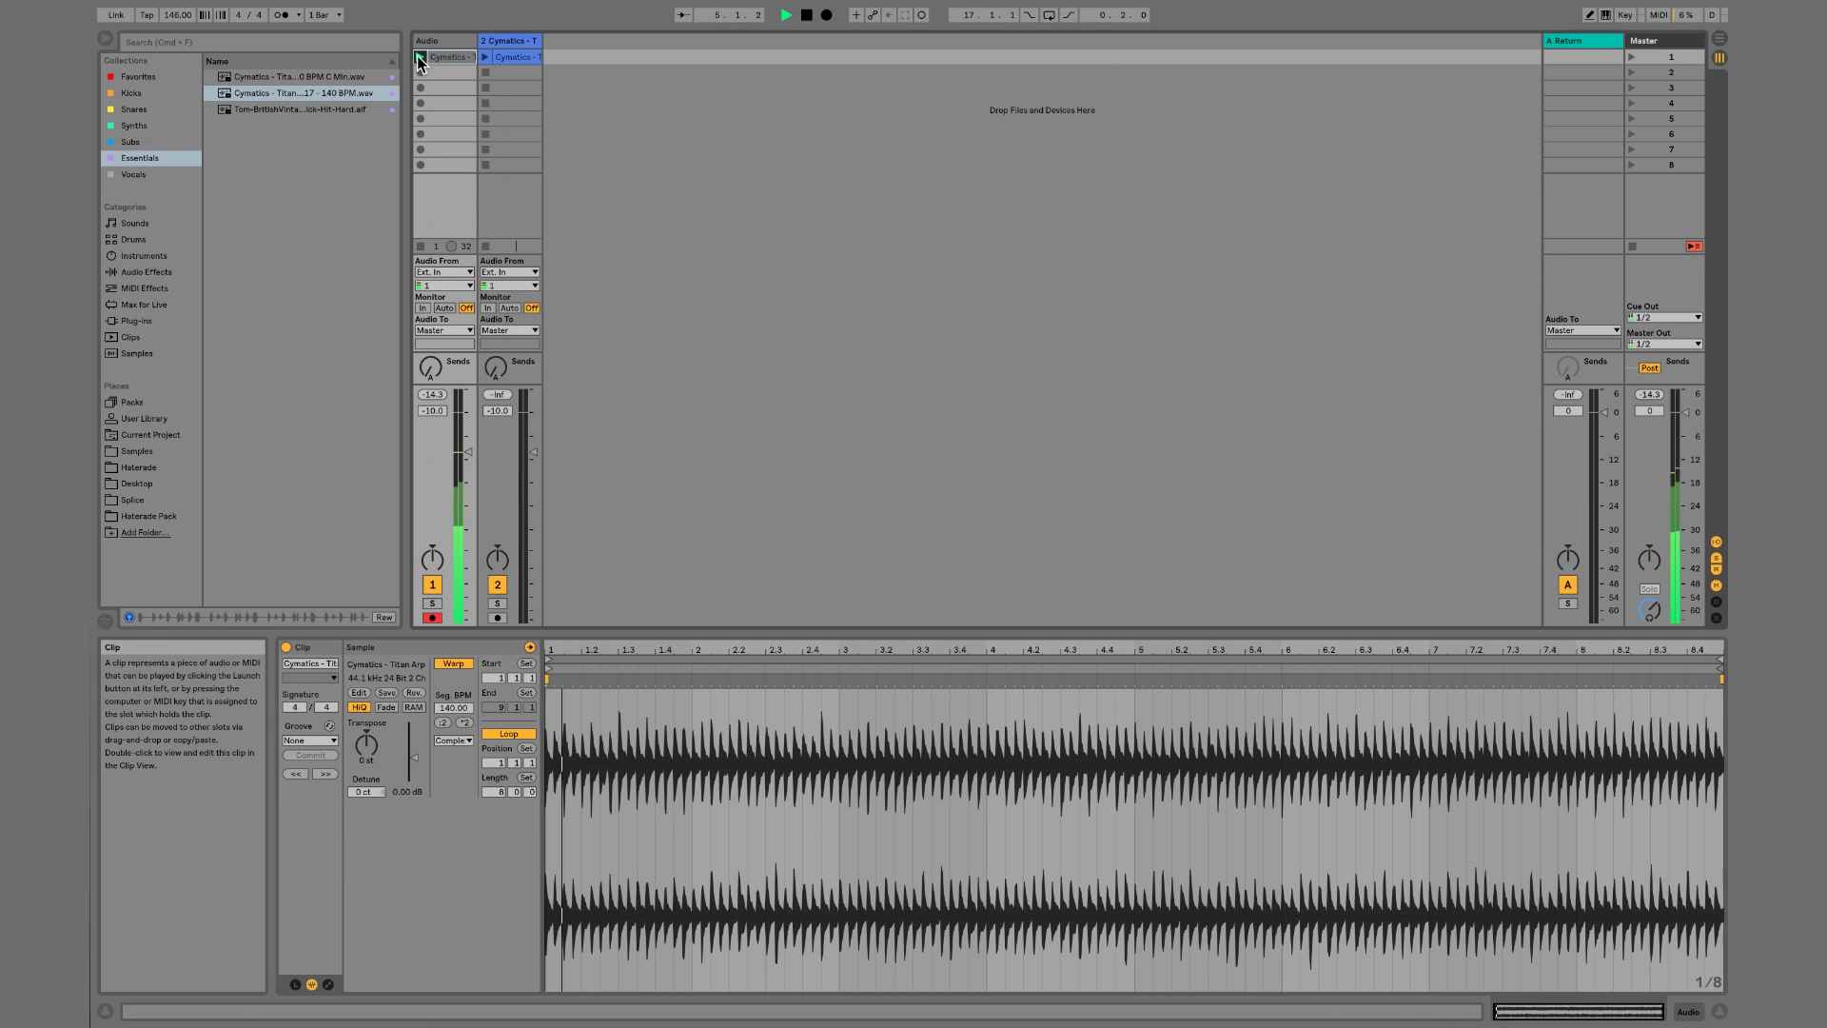
click(482, 57)
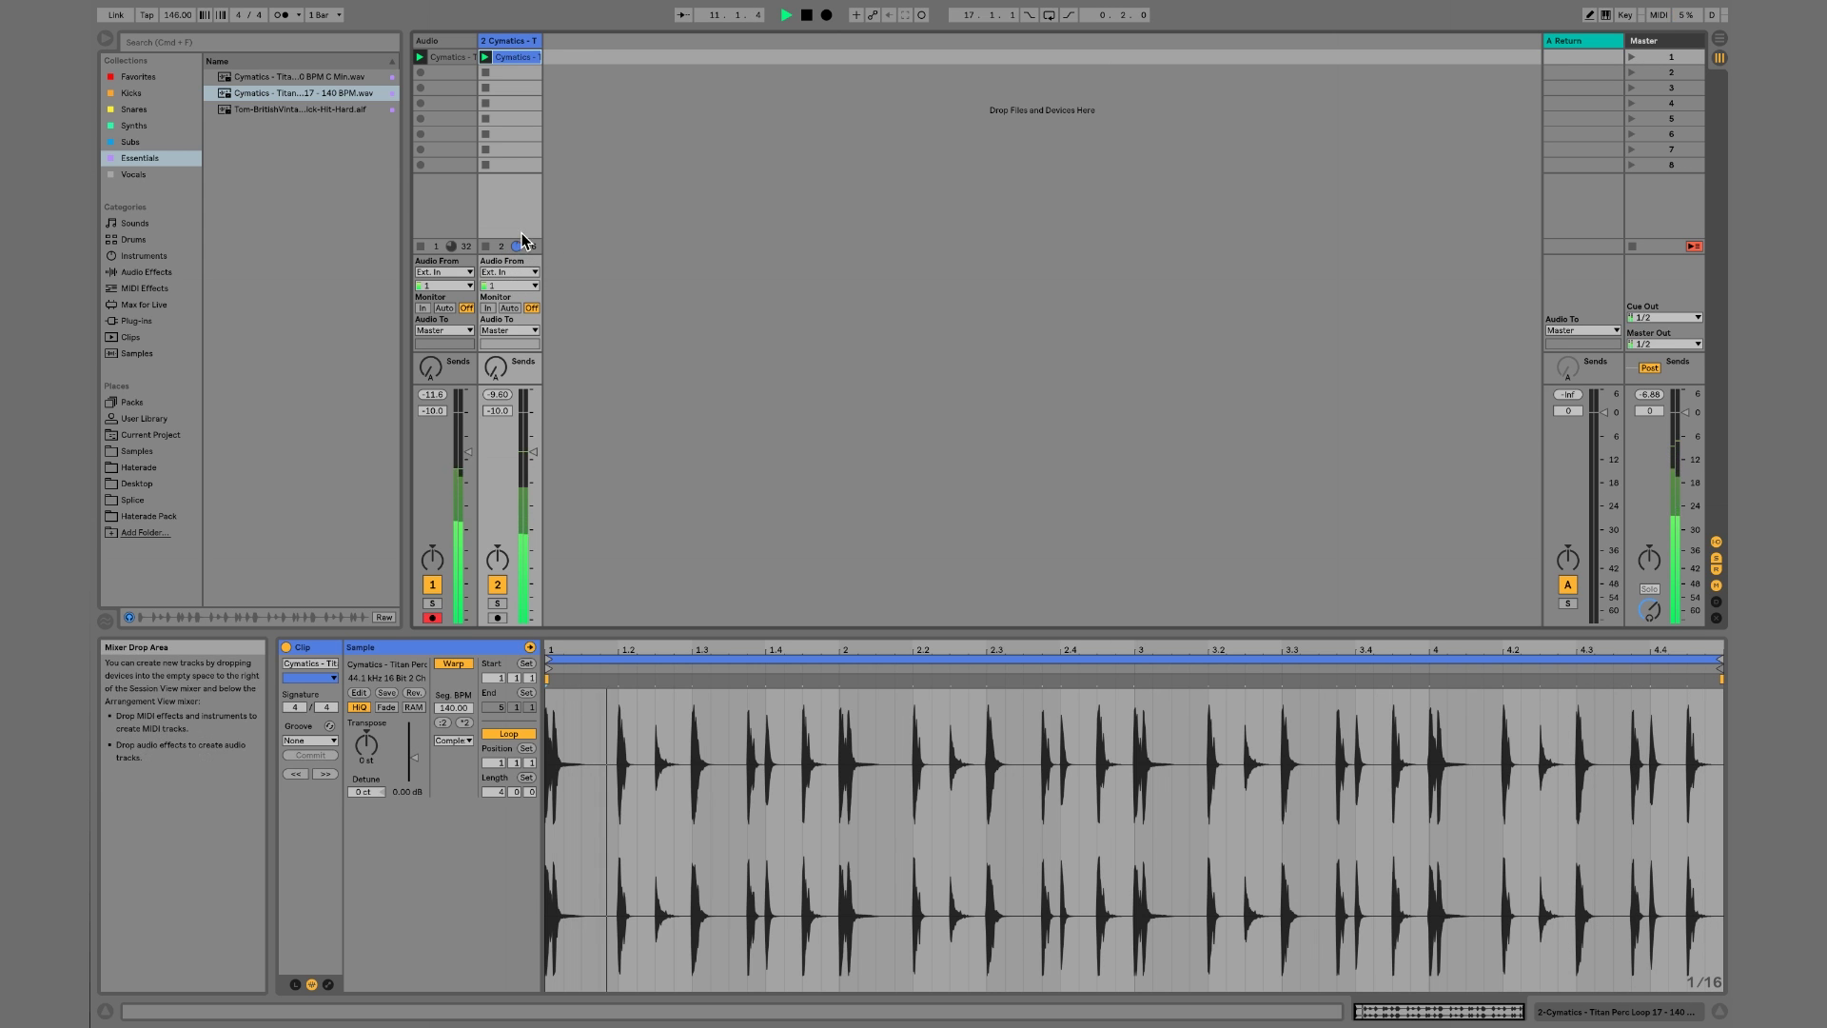
key(space)
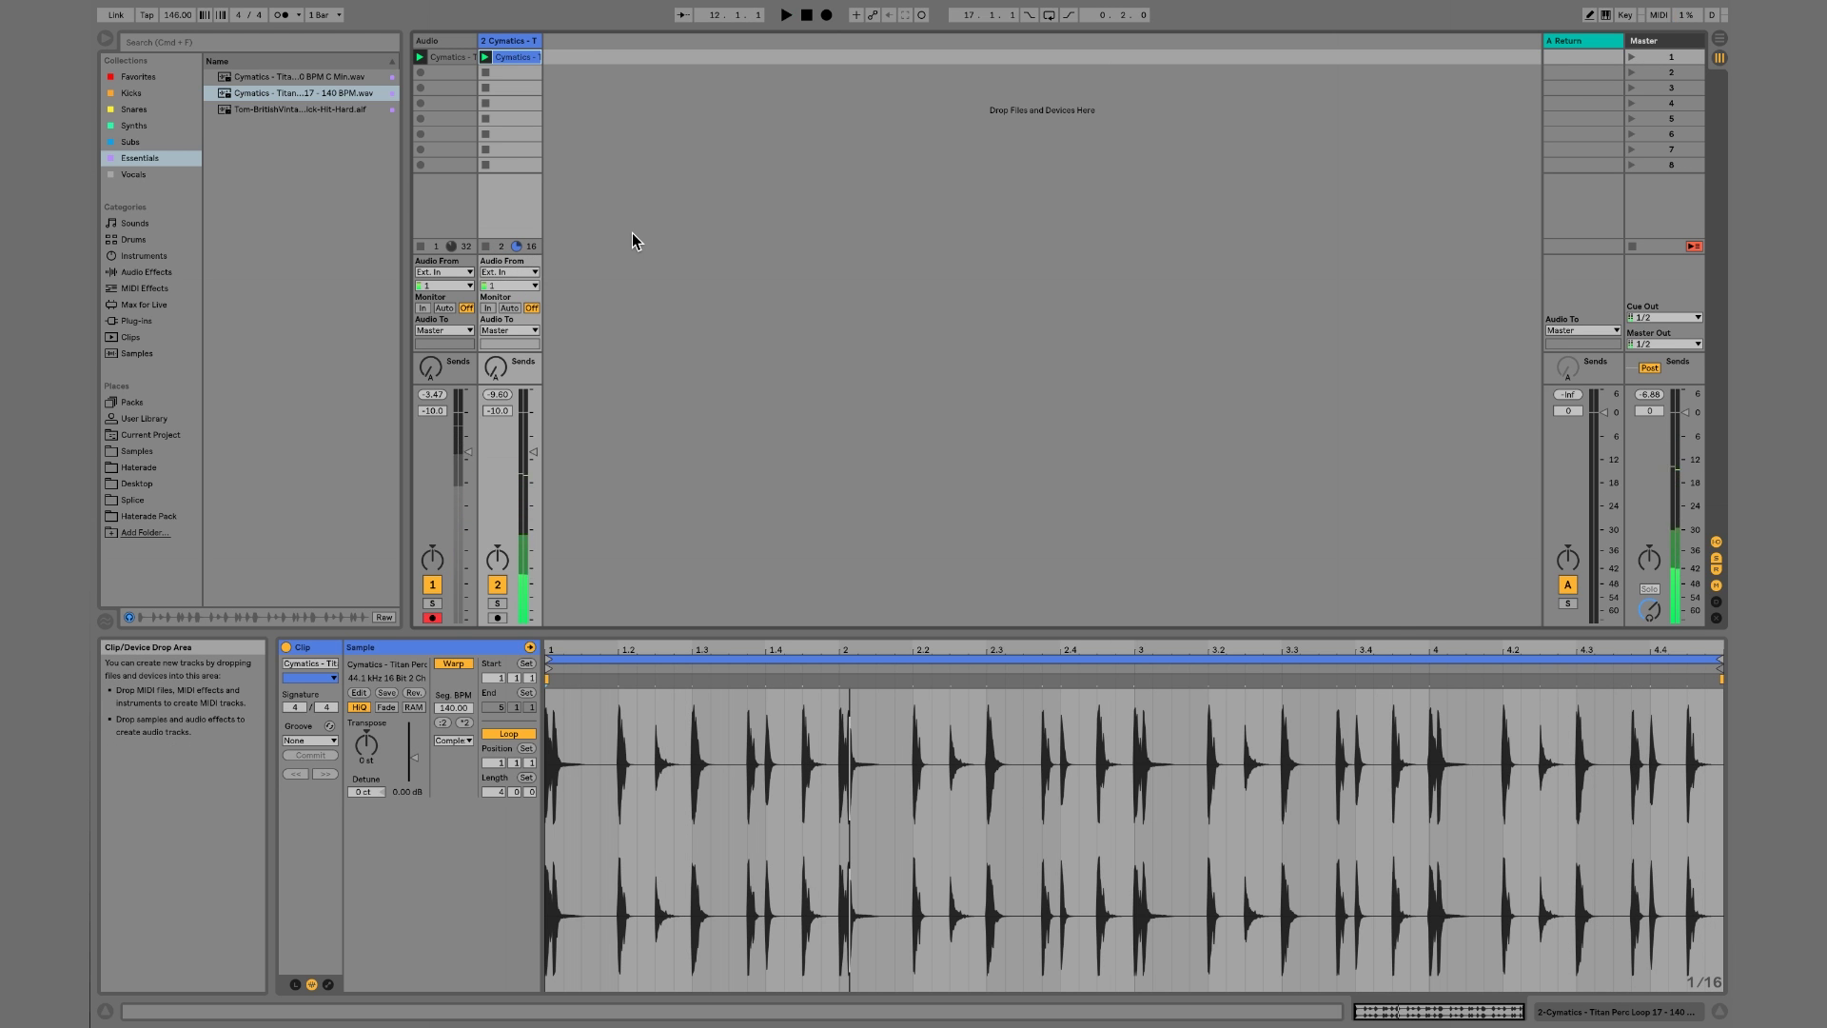
key(Tab)
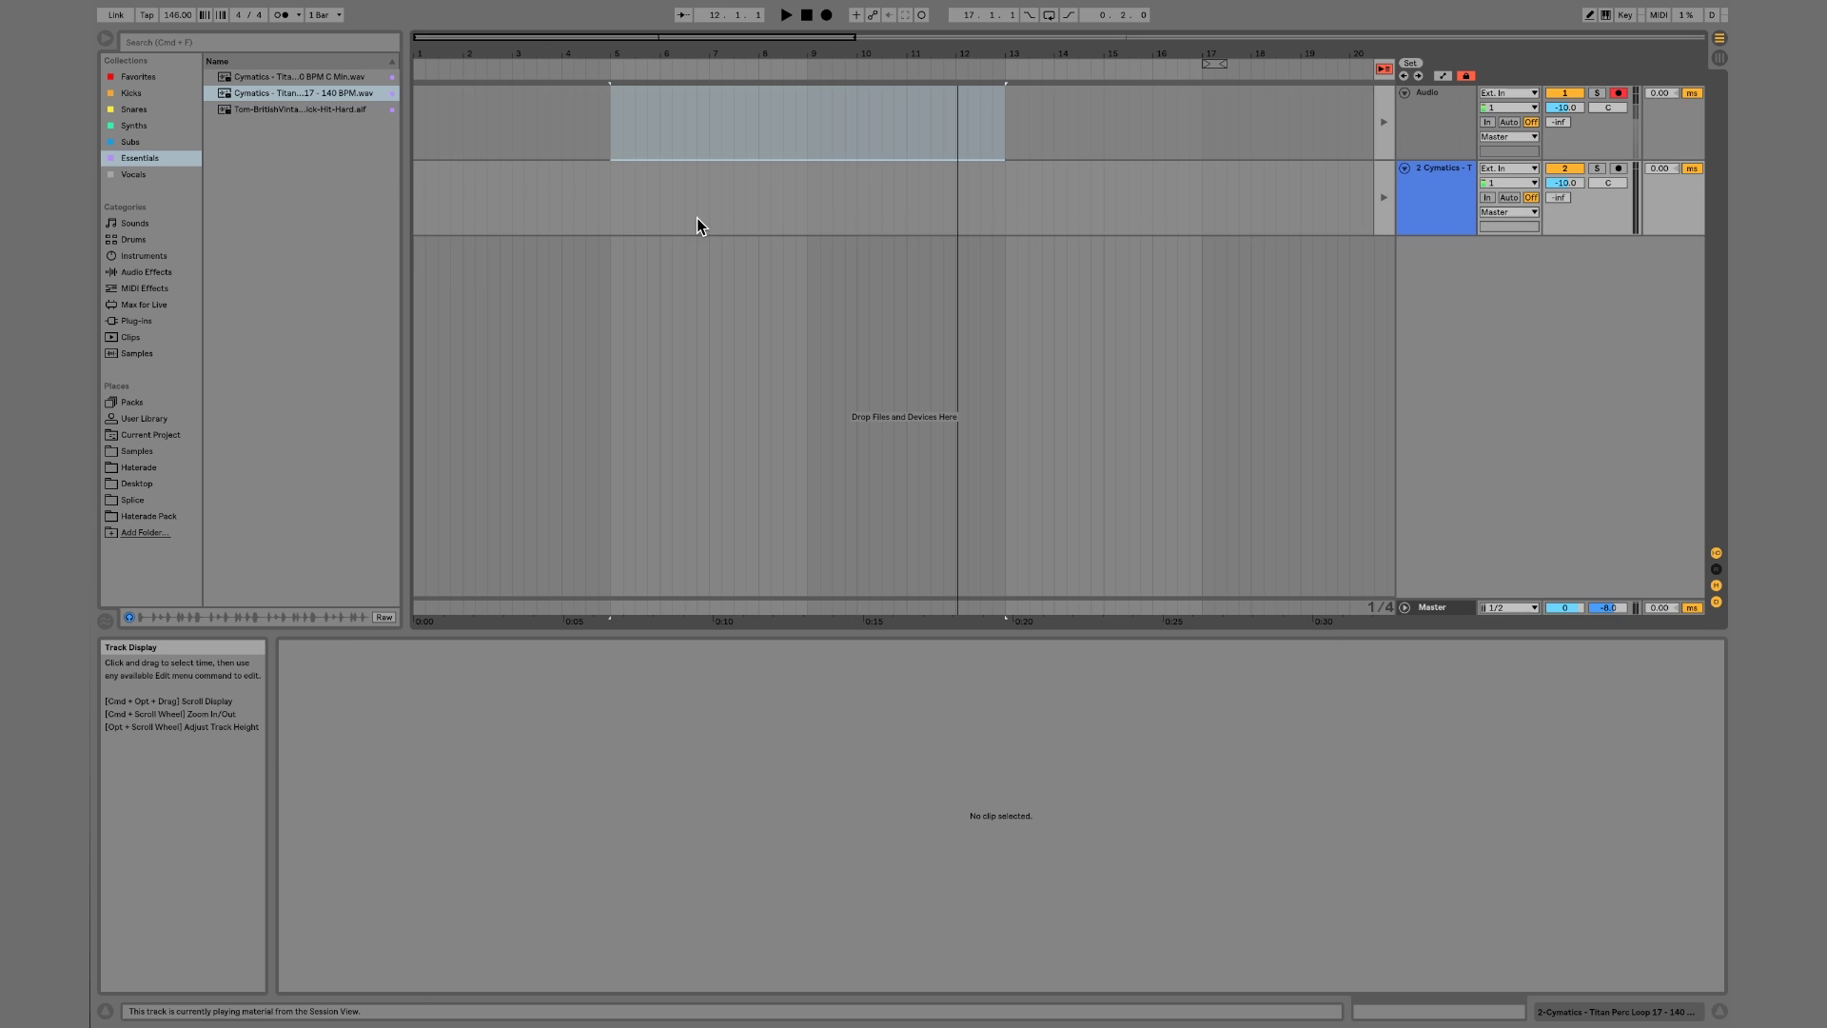
key(Tab)
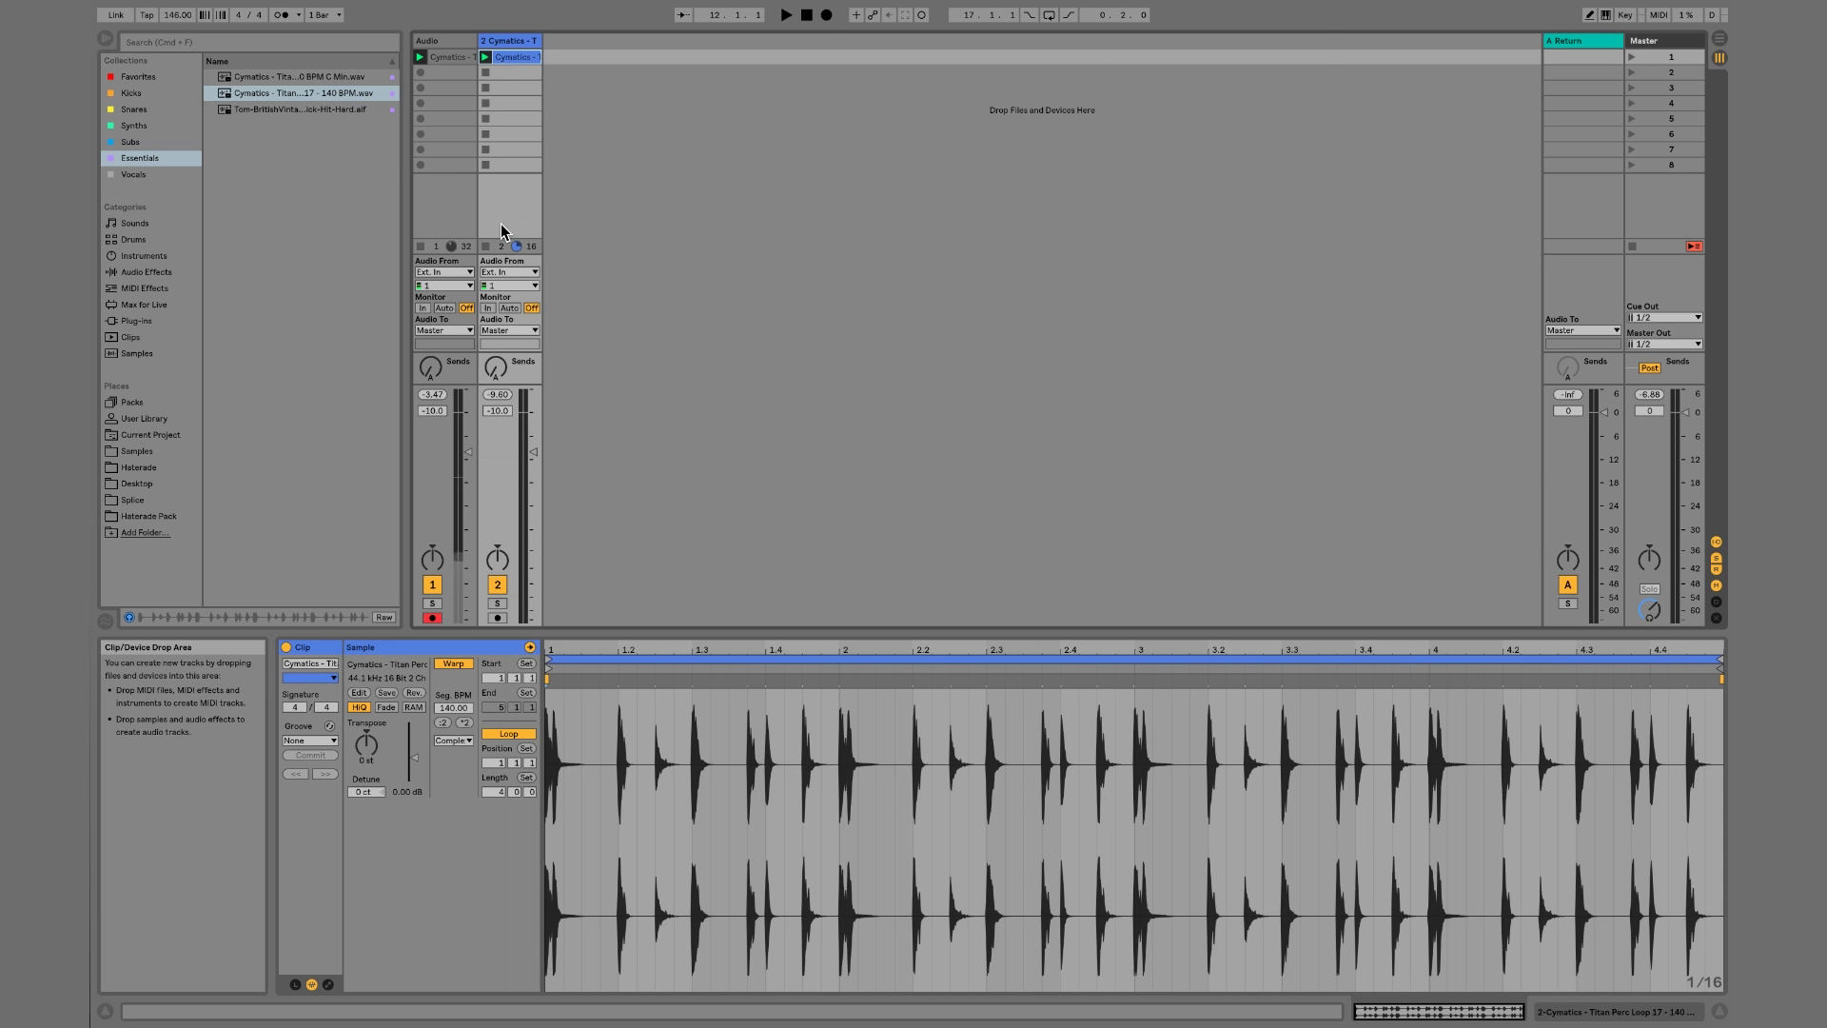
key(space)
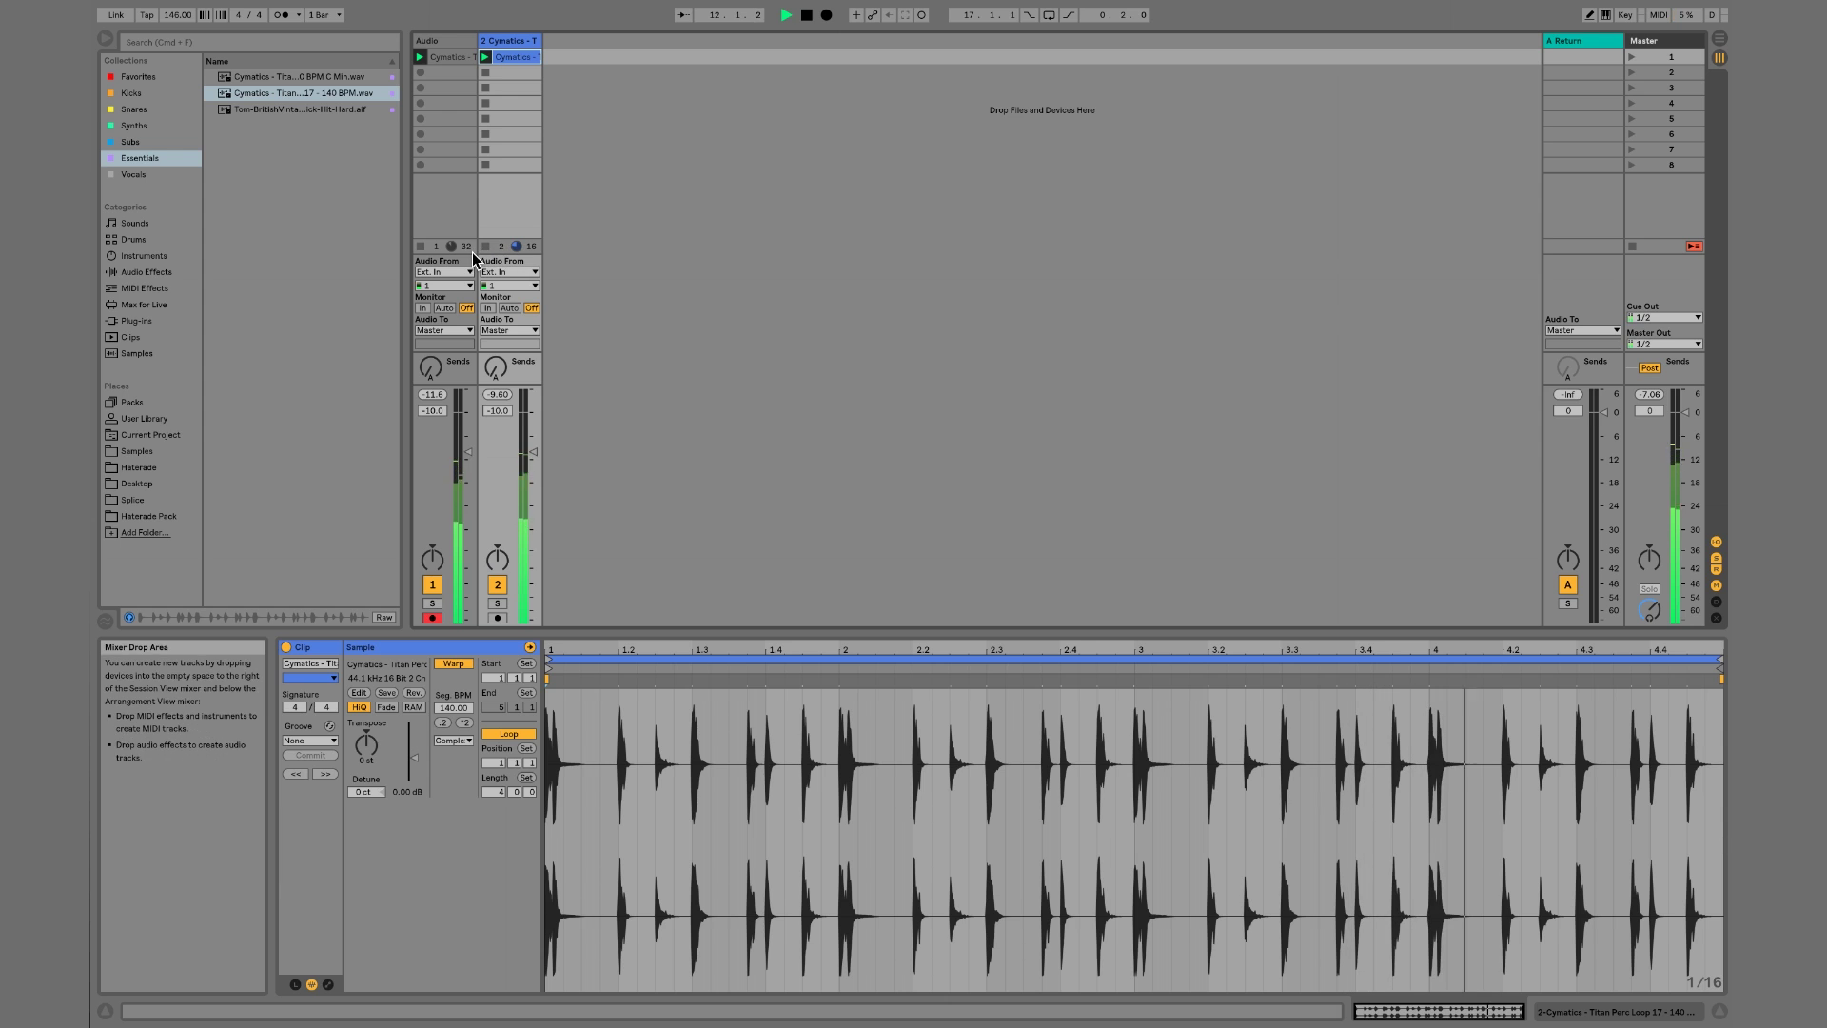
key(space)
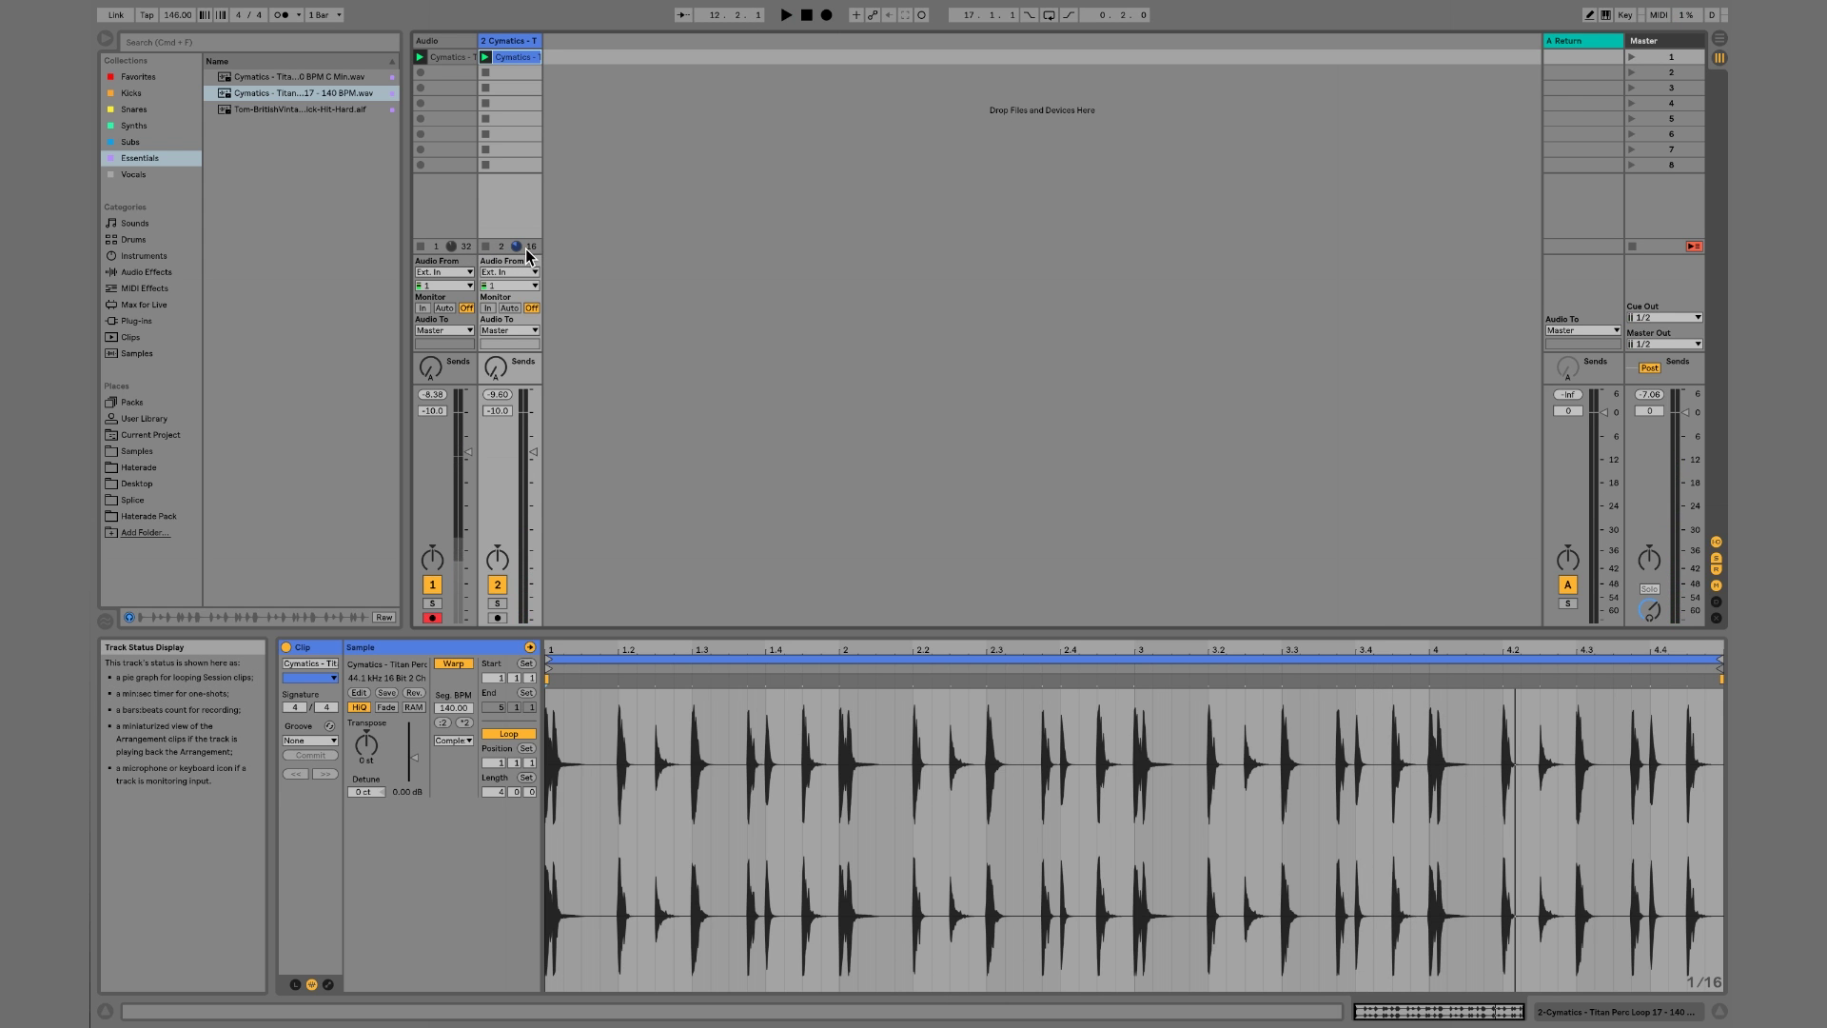
key(Tab)
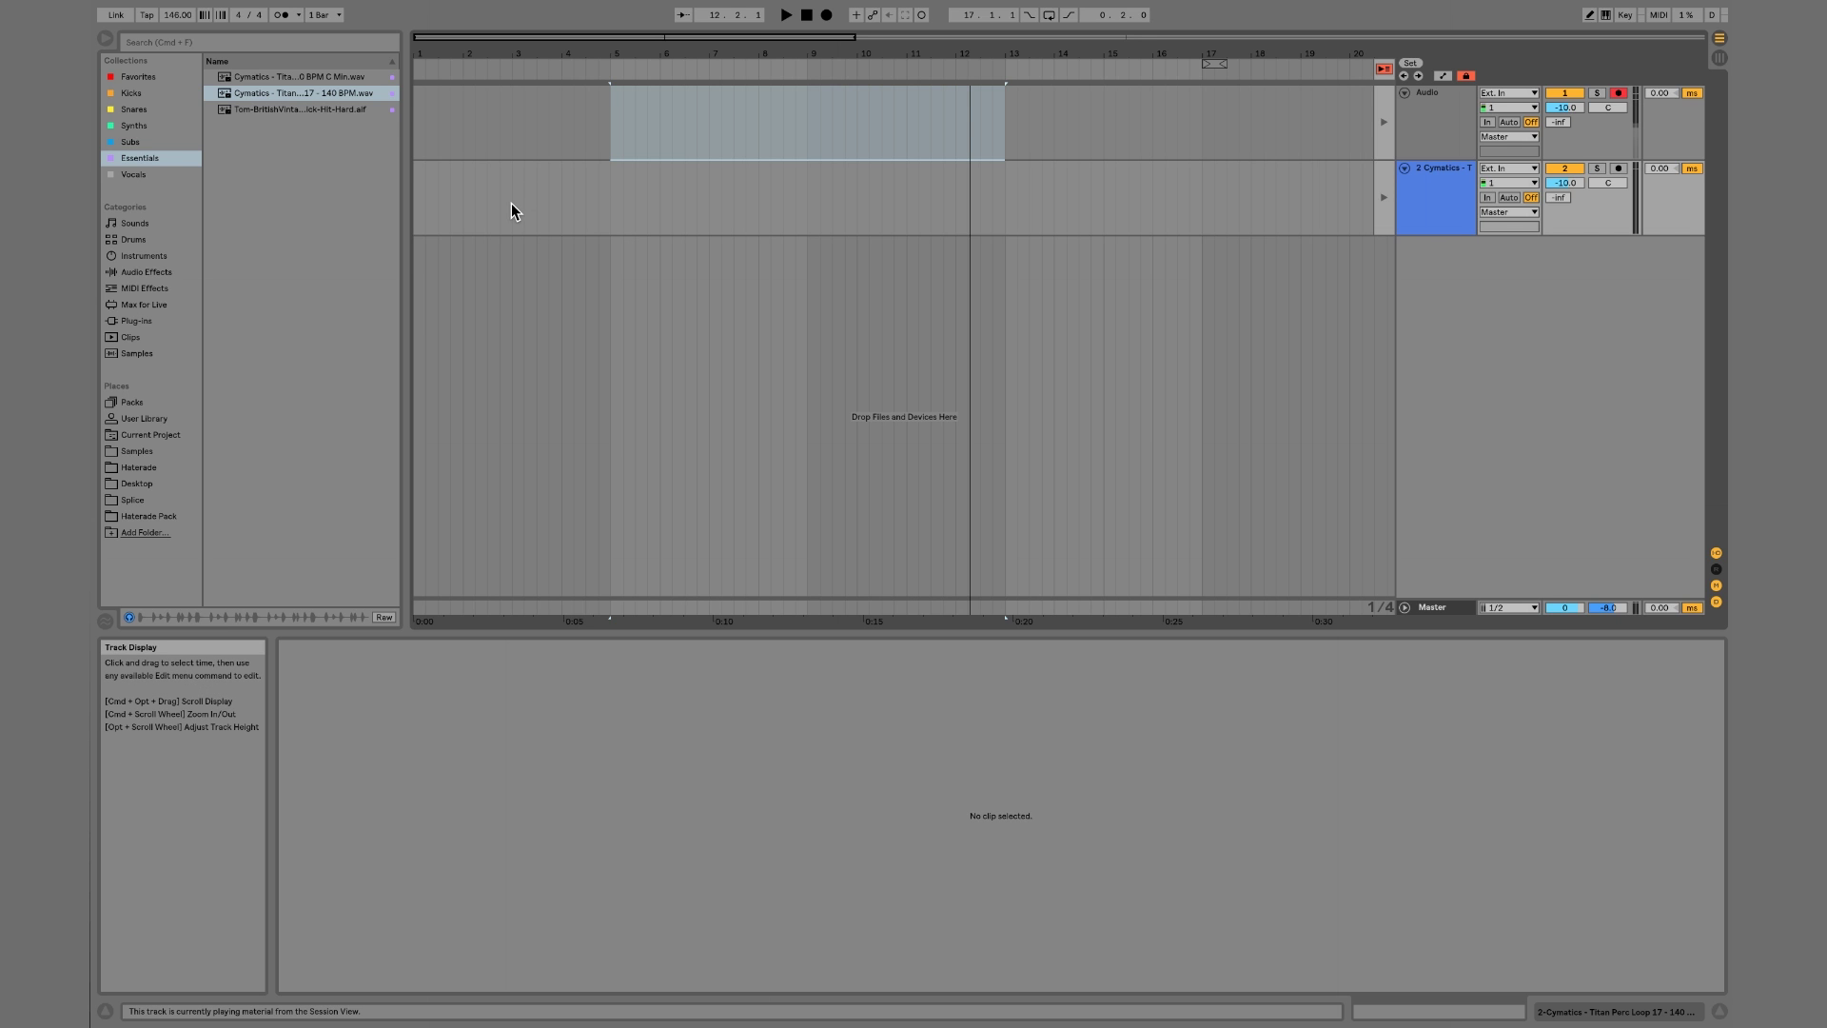
click(1383, 69)
key(Tab)
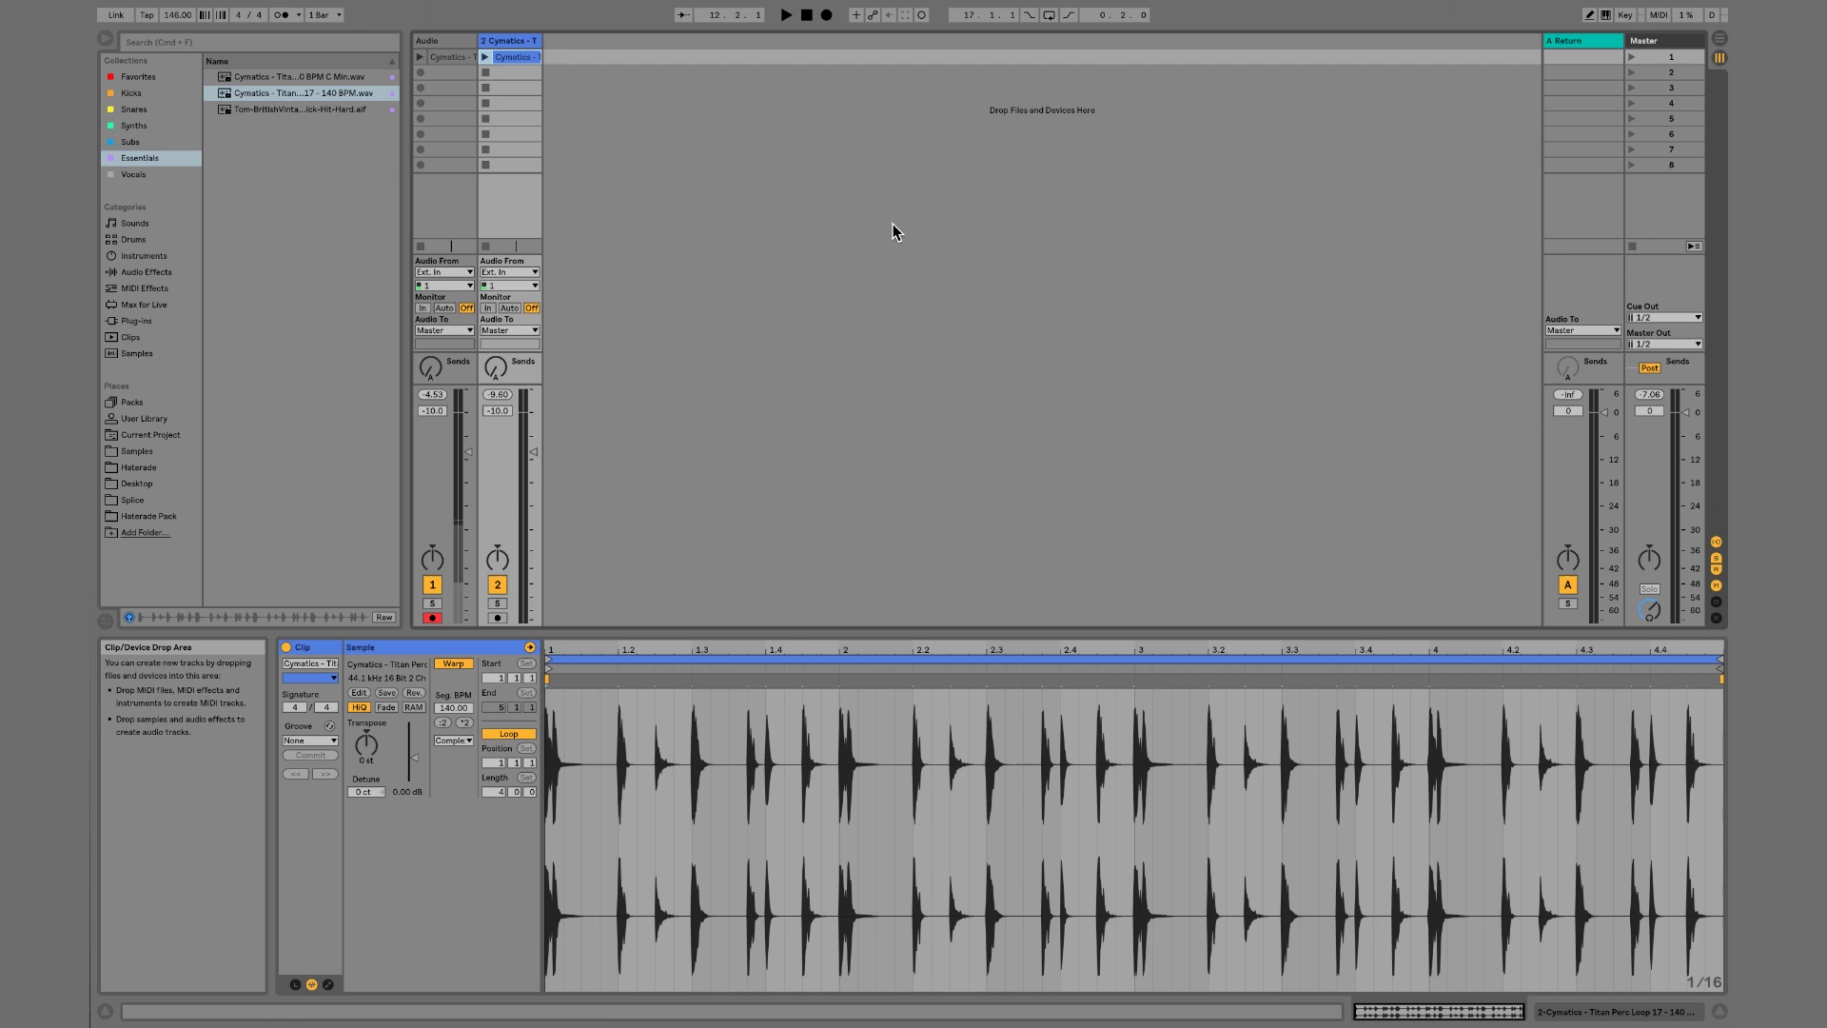
- Drag the arp clip from its Session slot to bar 1 of track 1 in the Arrangement
click(454, 57)
key(Tab)
drag(454, 57, 415, 120)
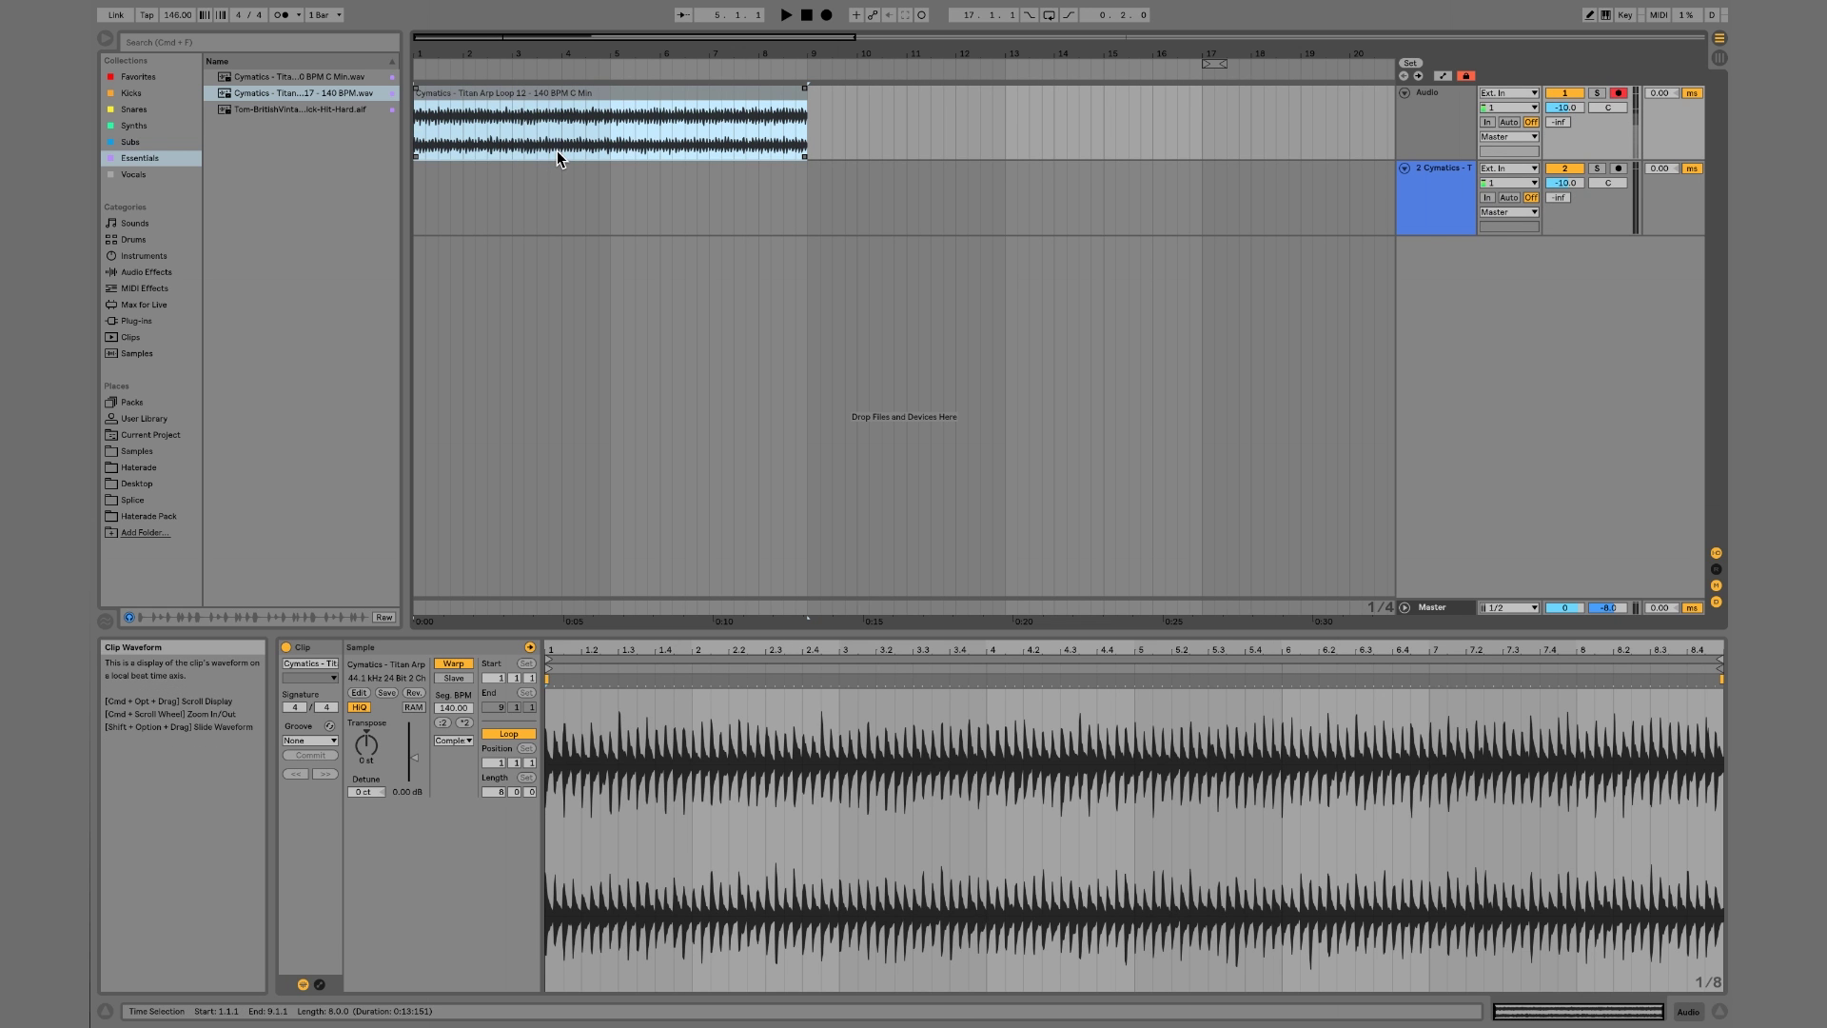
- With Arrangement Record on, launch the arp clip then the percussion clip and watch them record
key(Tab)
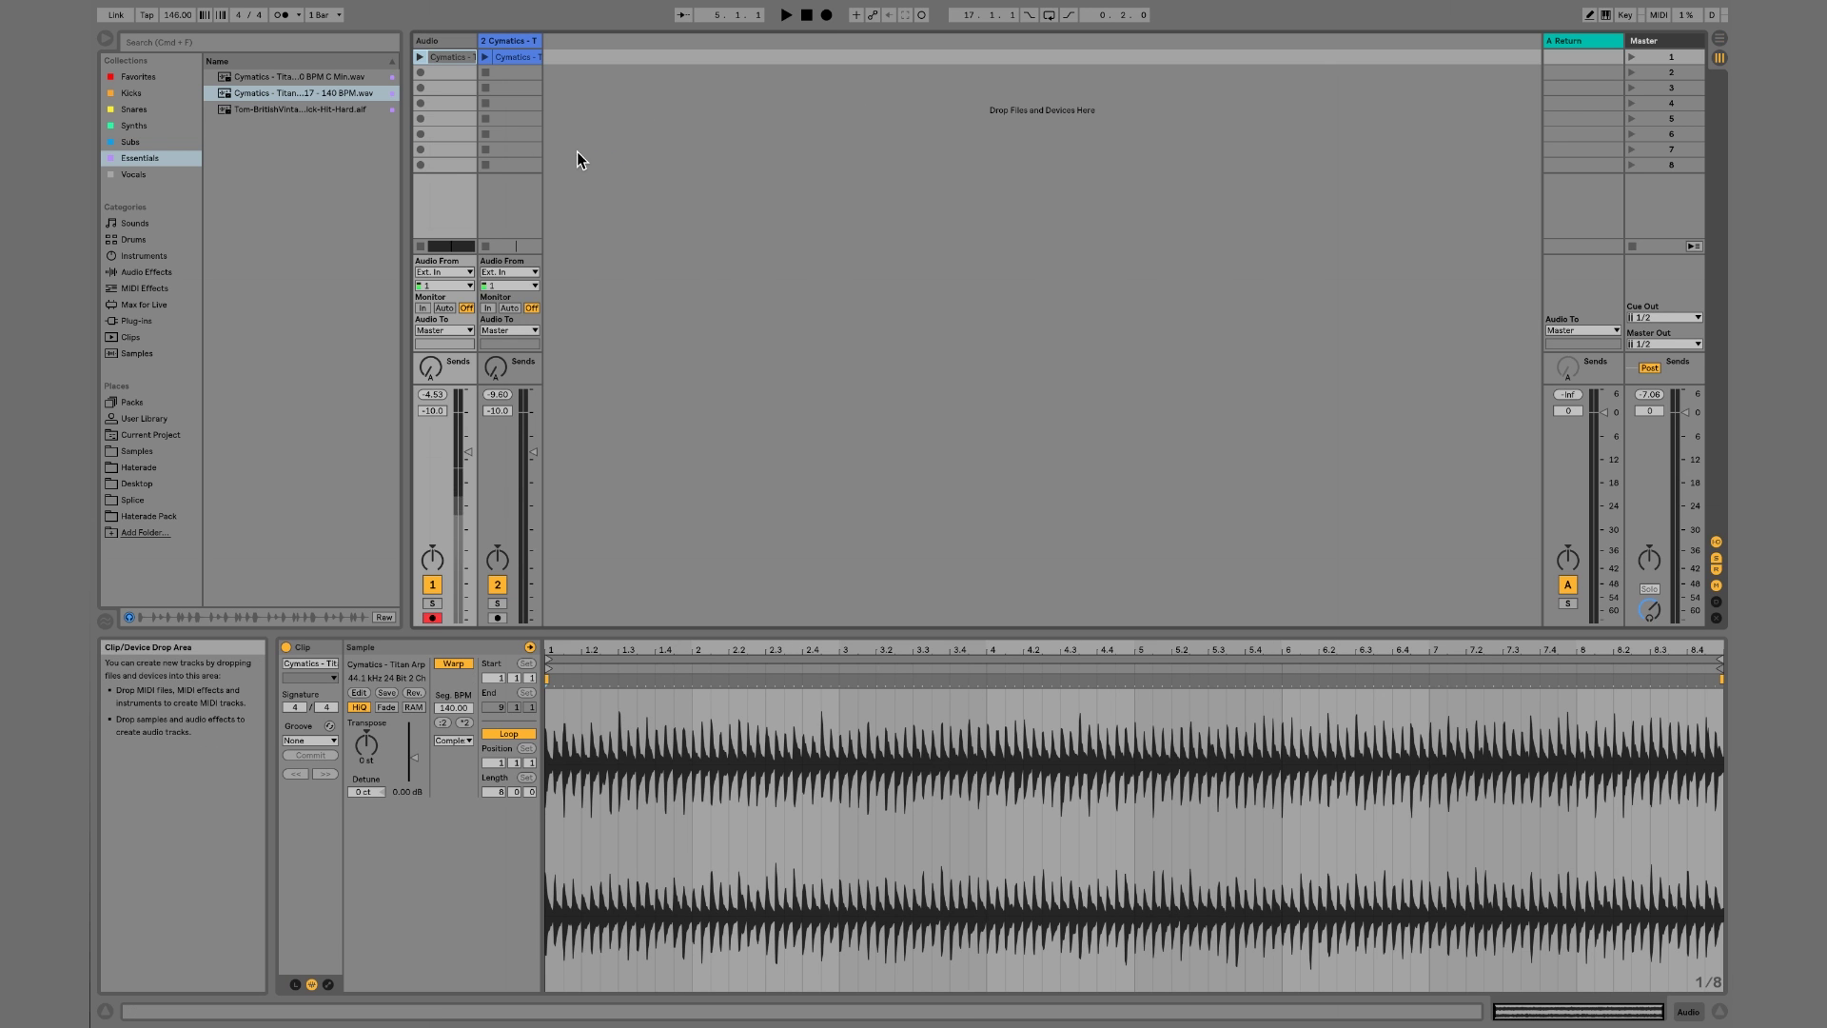
click(827, 16)
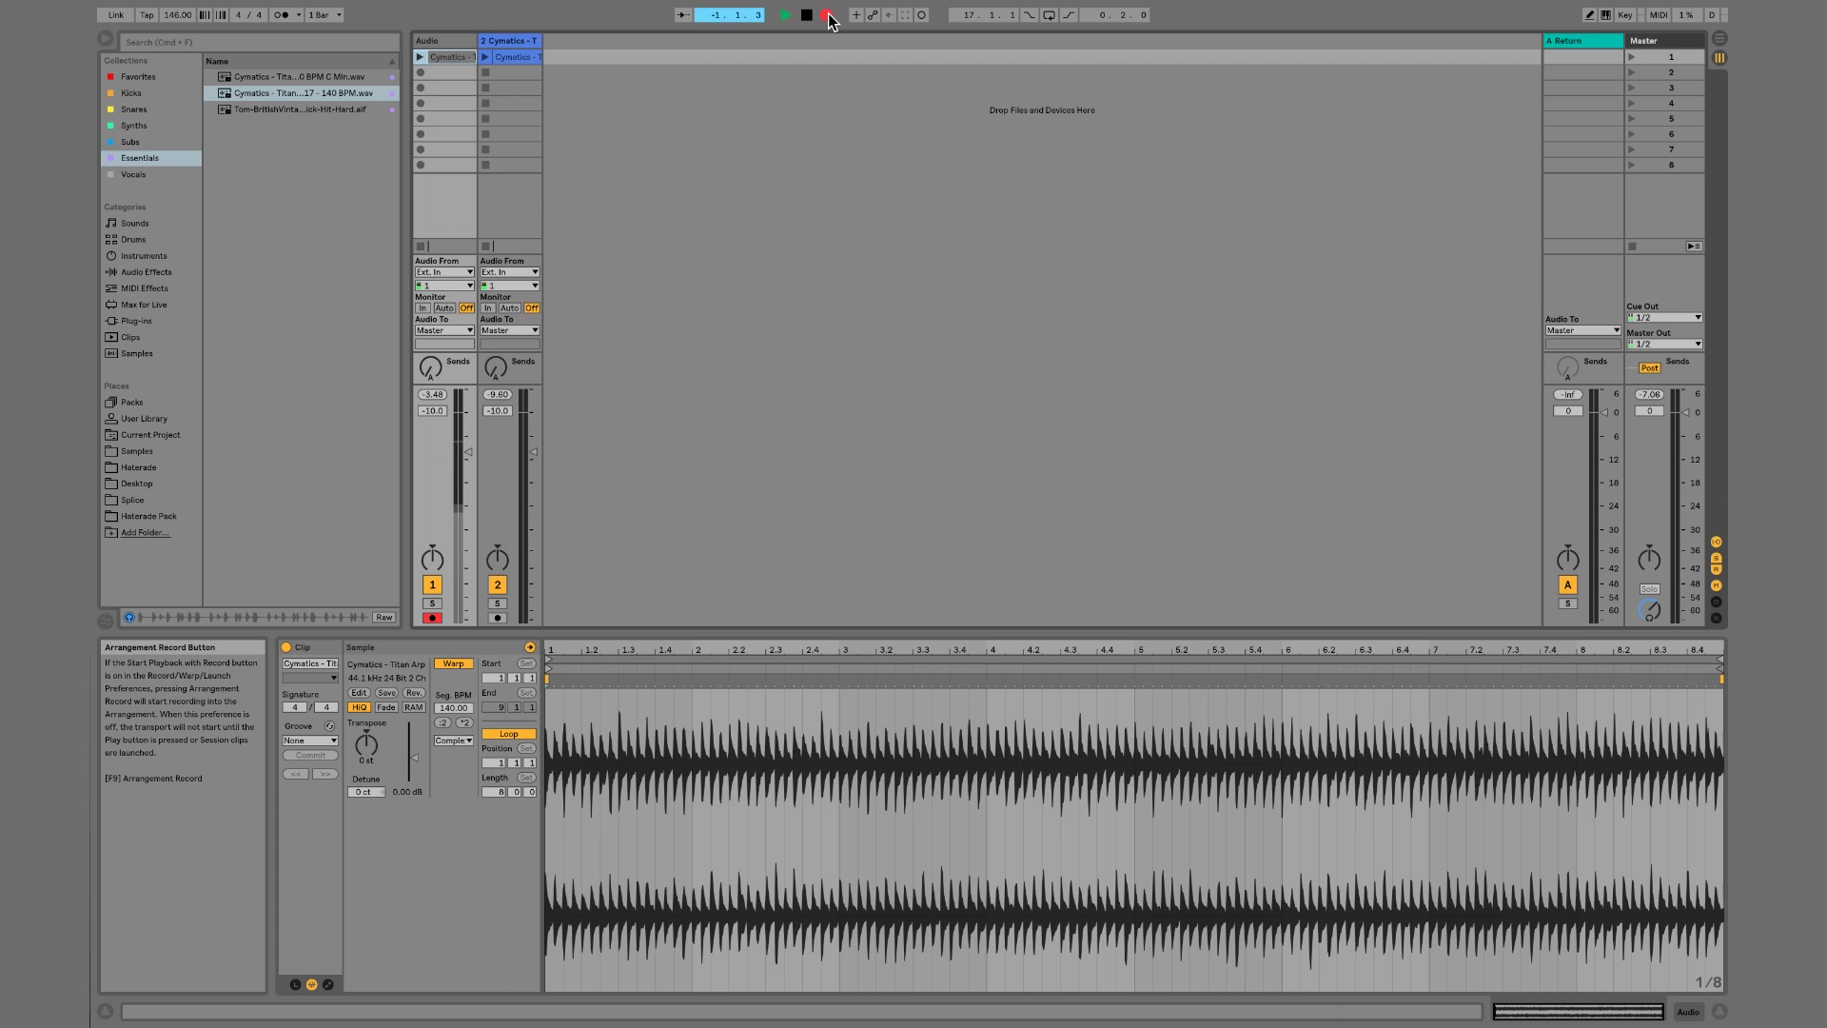
click(419, 57)
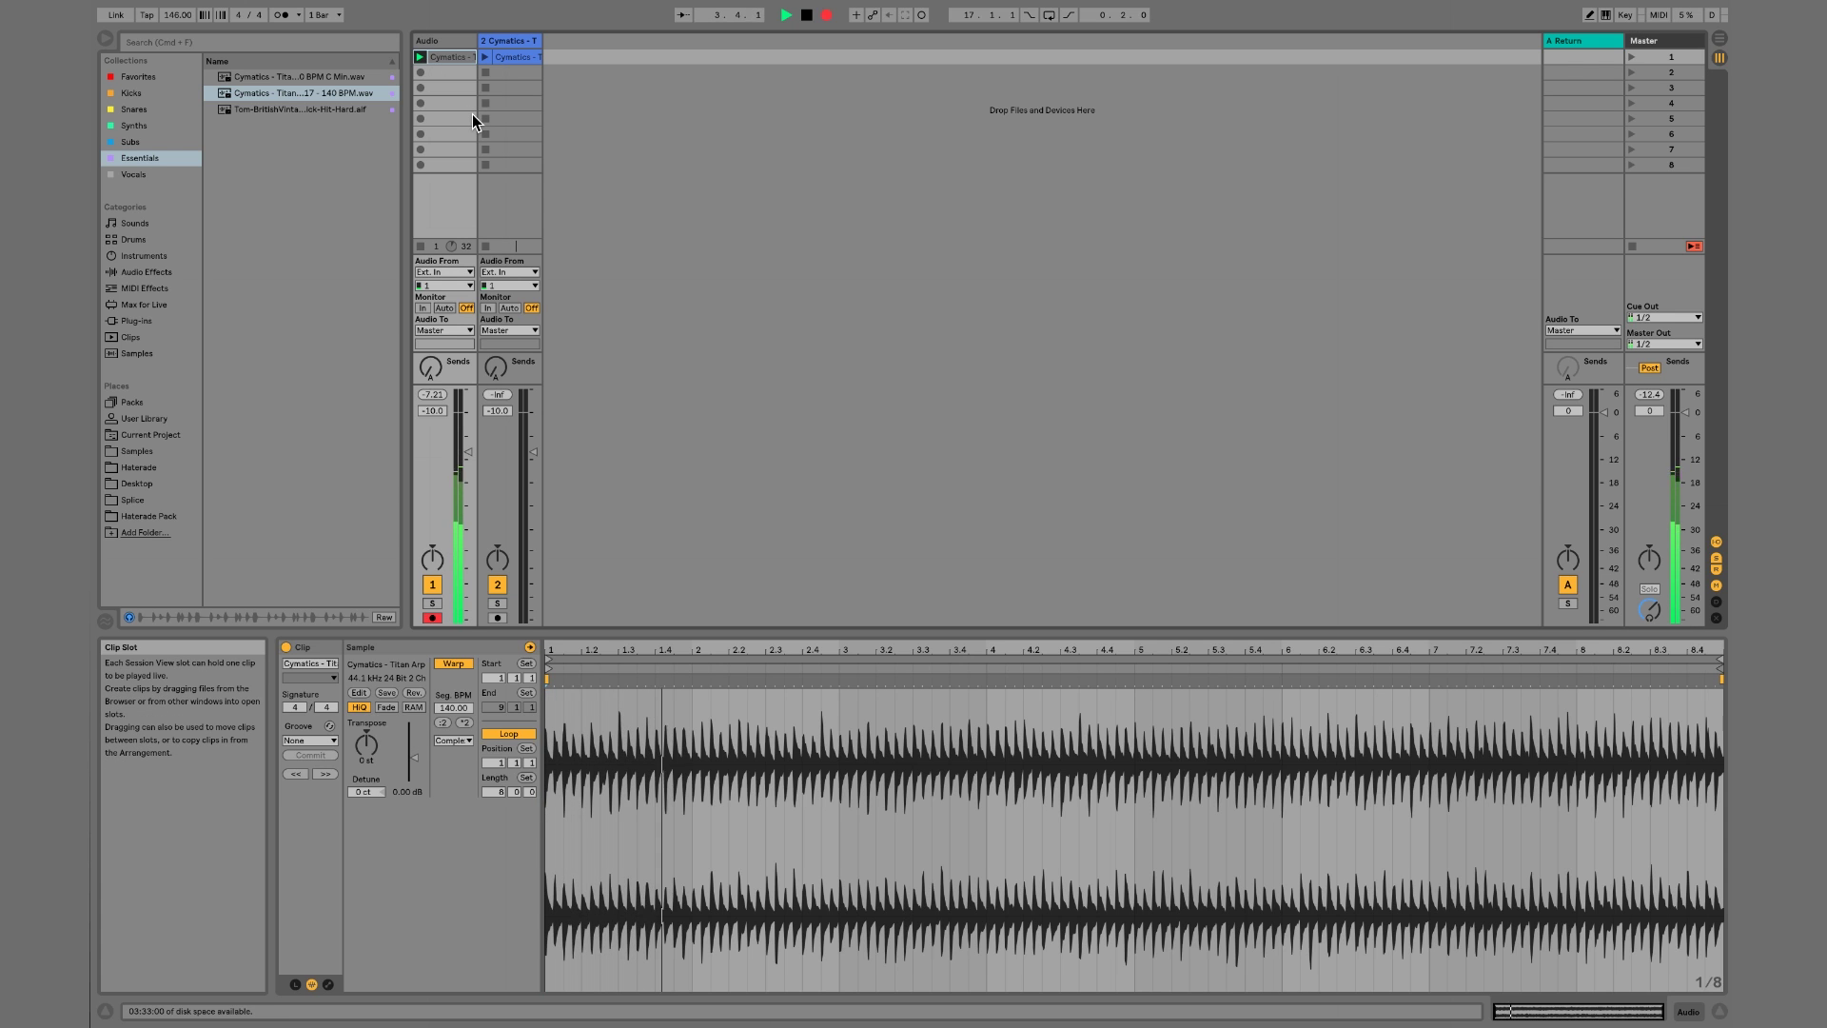
click(483, 58)
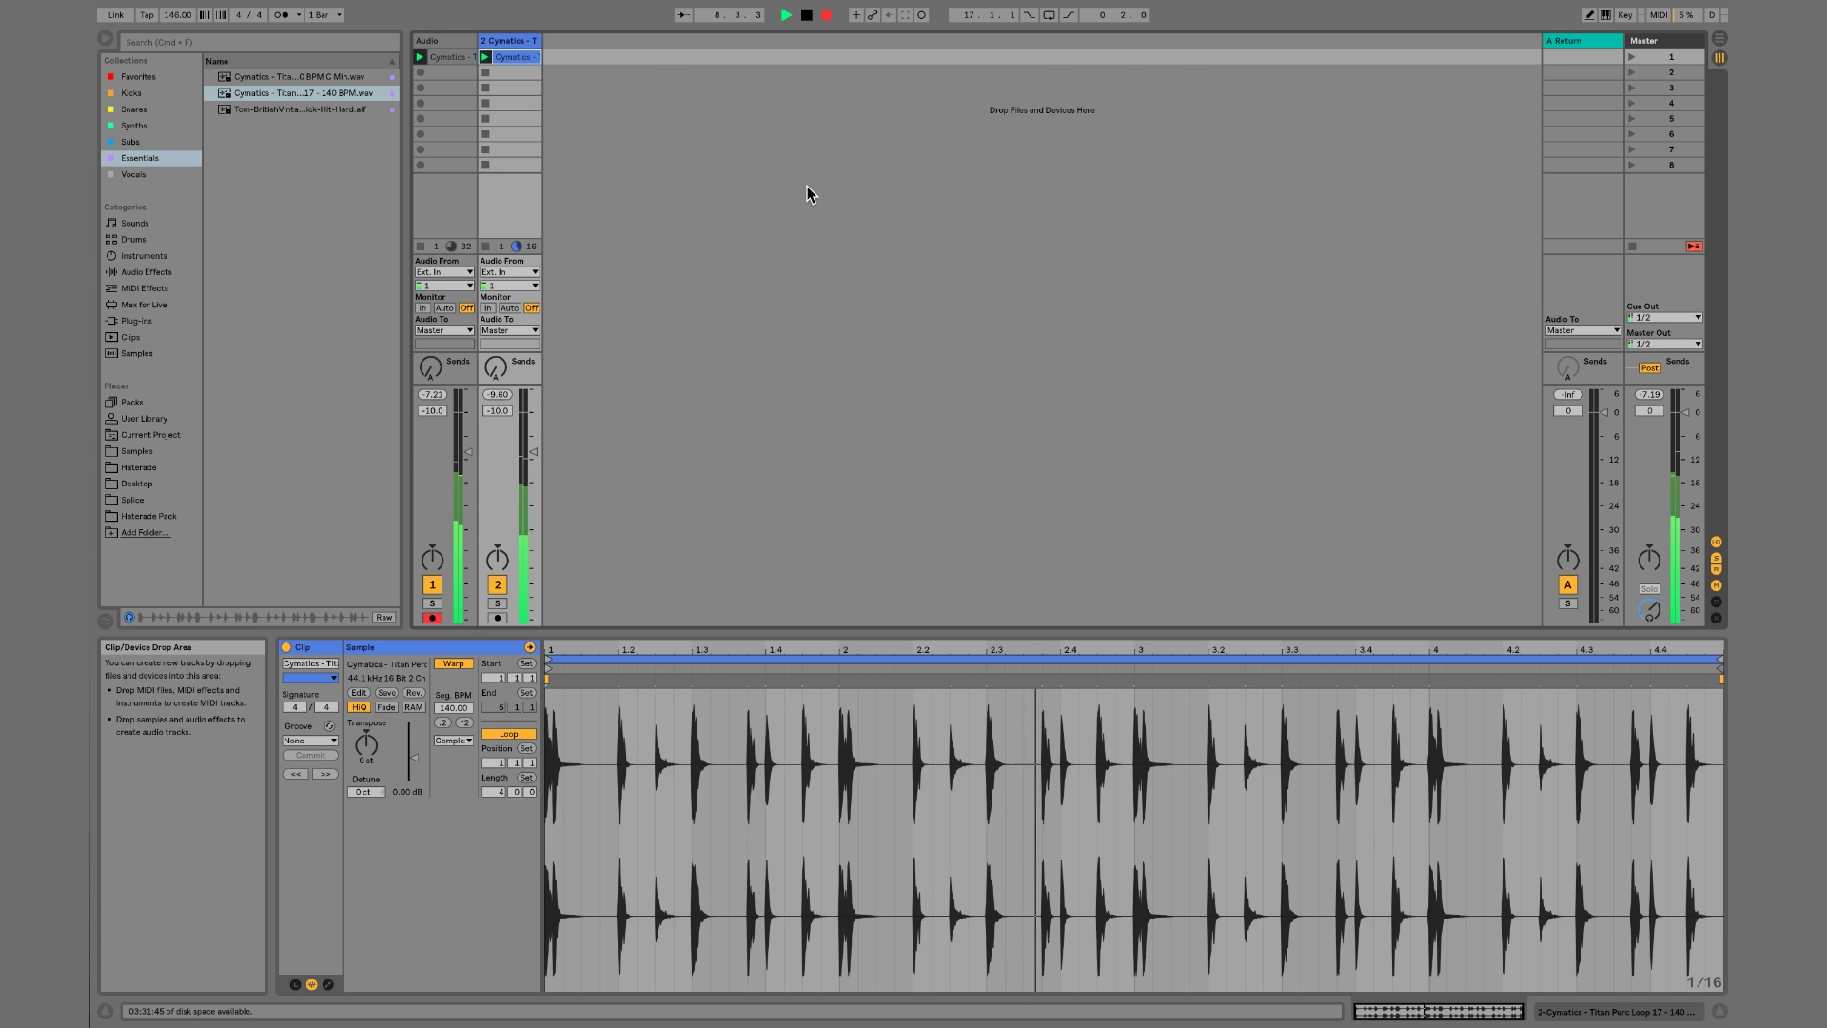
key(Tab)
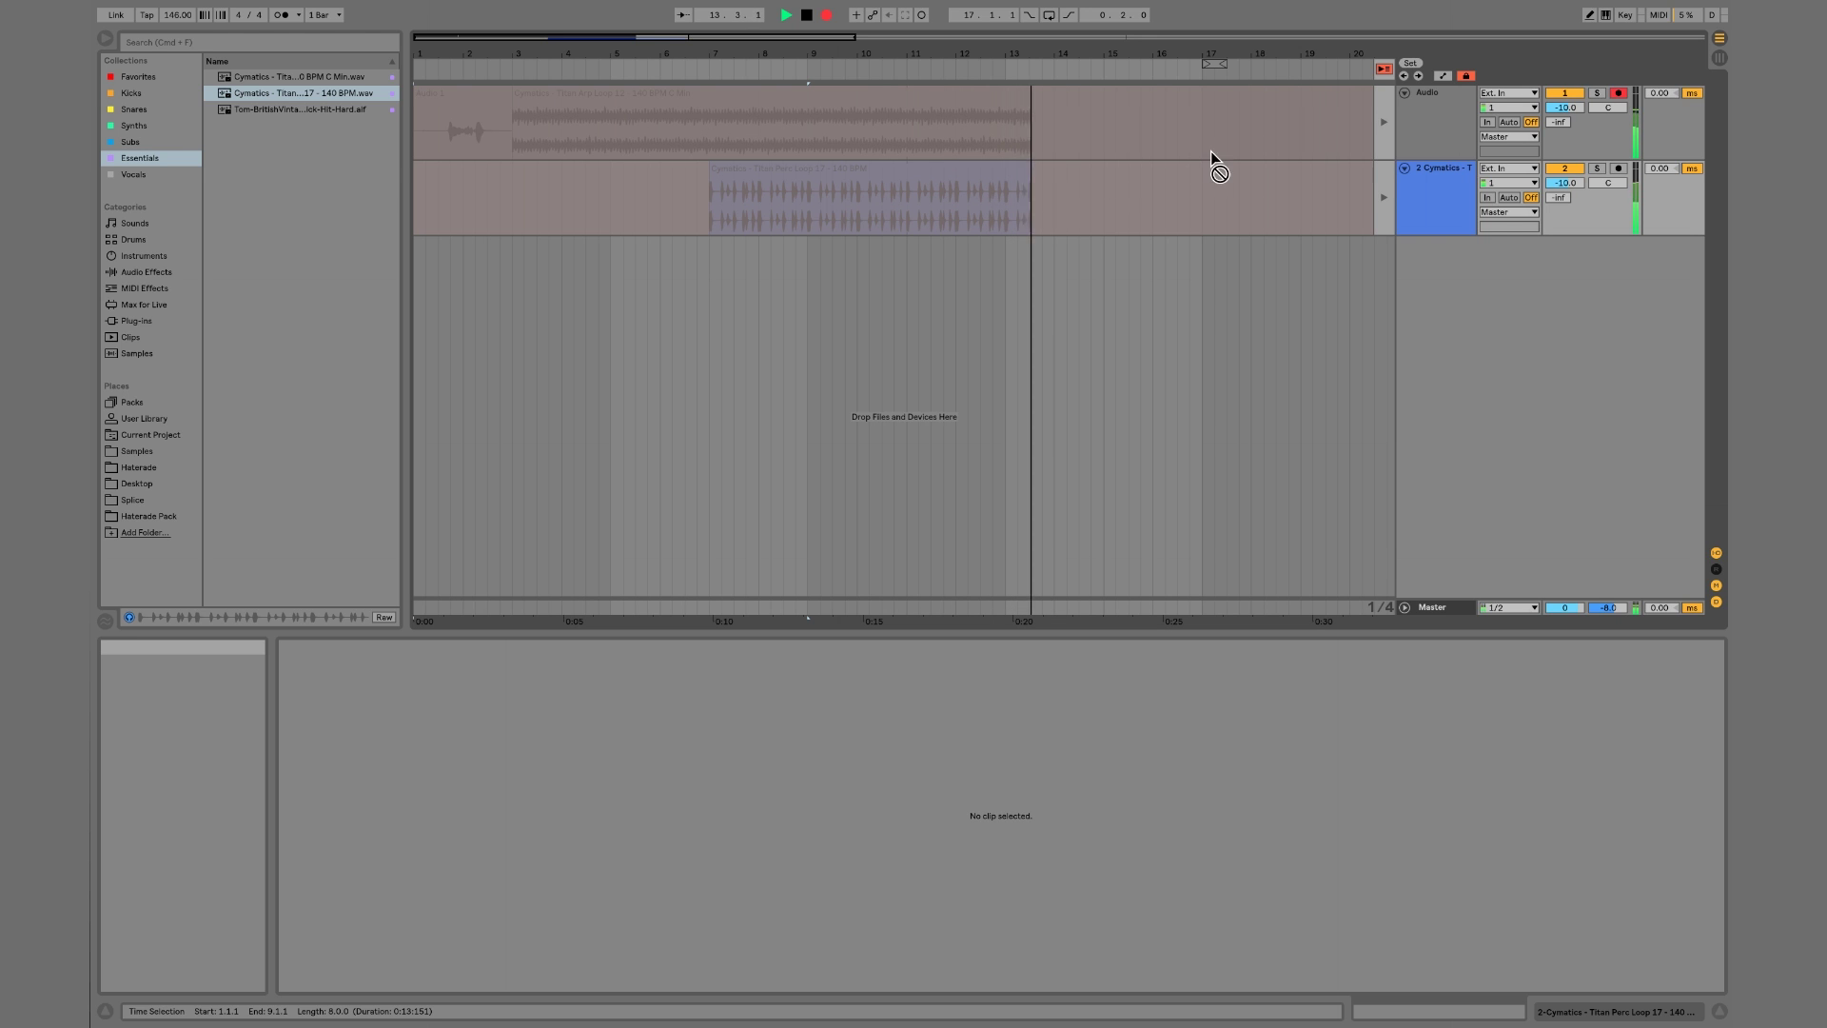
- Stop recording near bar 14 and switch between Arrangement and Session View to check the takes
key(space)
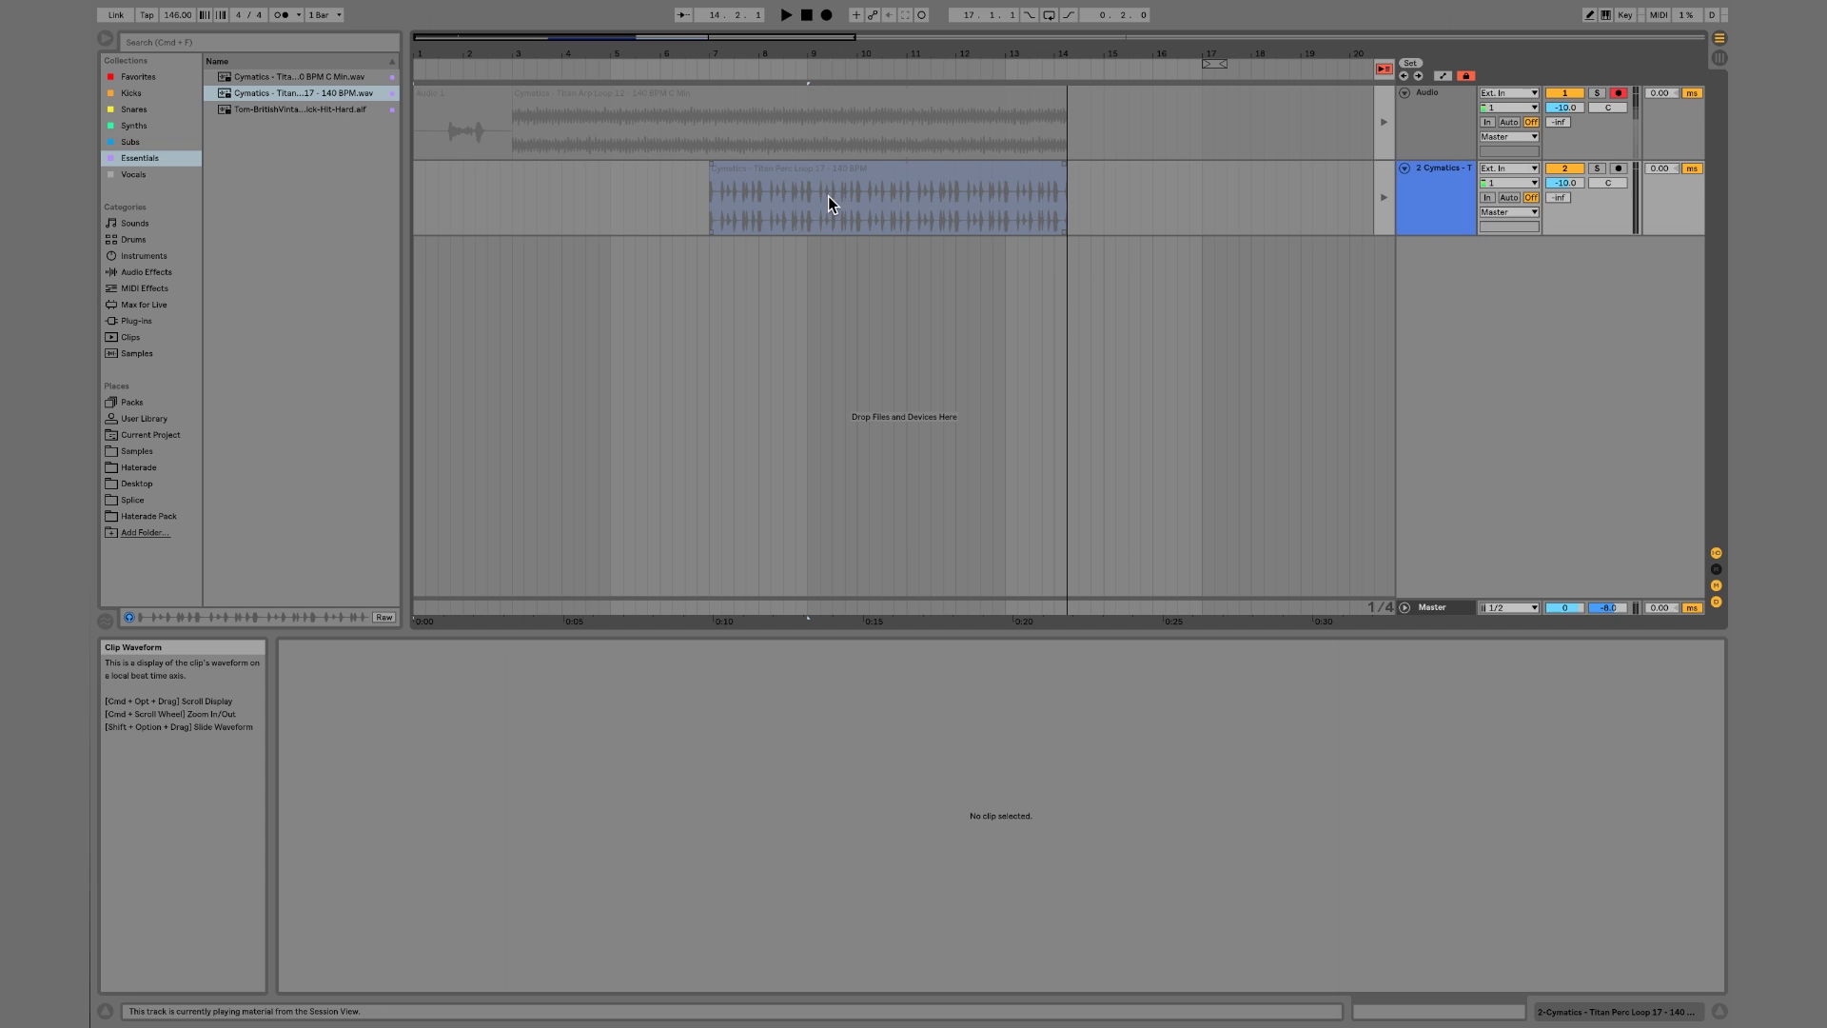
key(Tab)
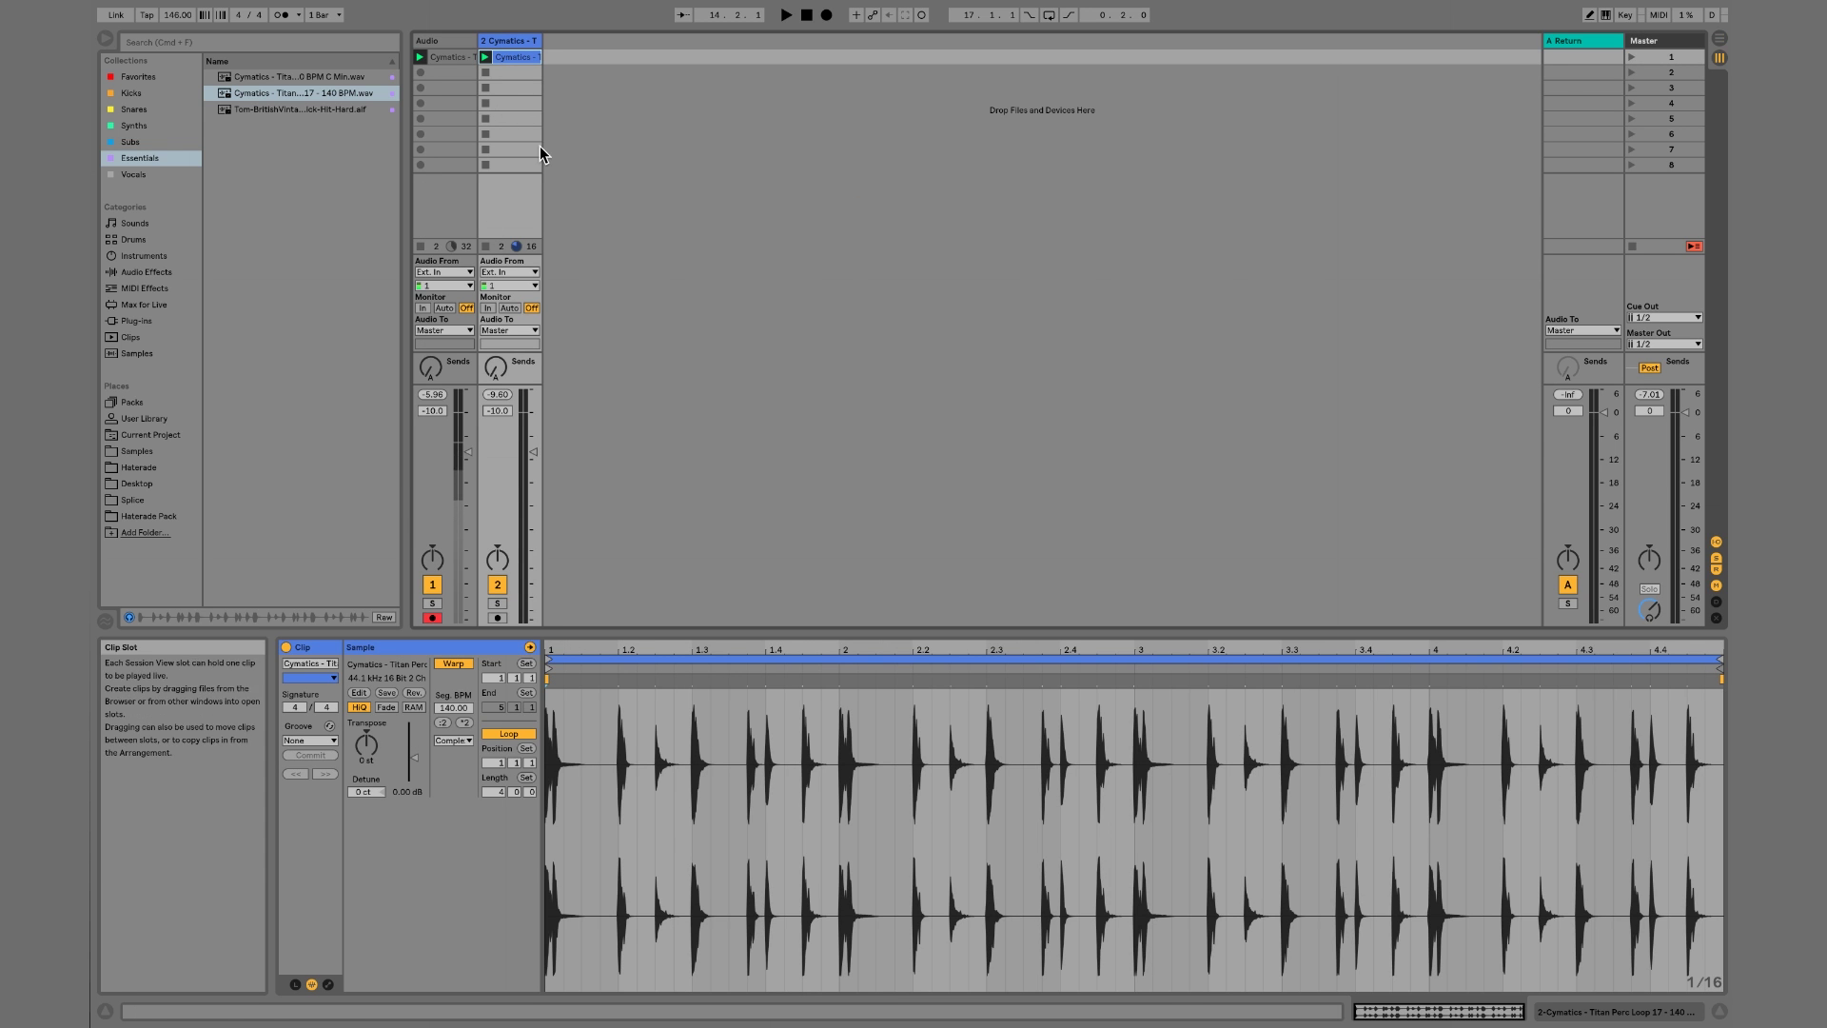
key(Tab)
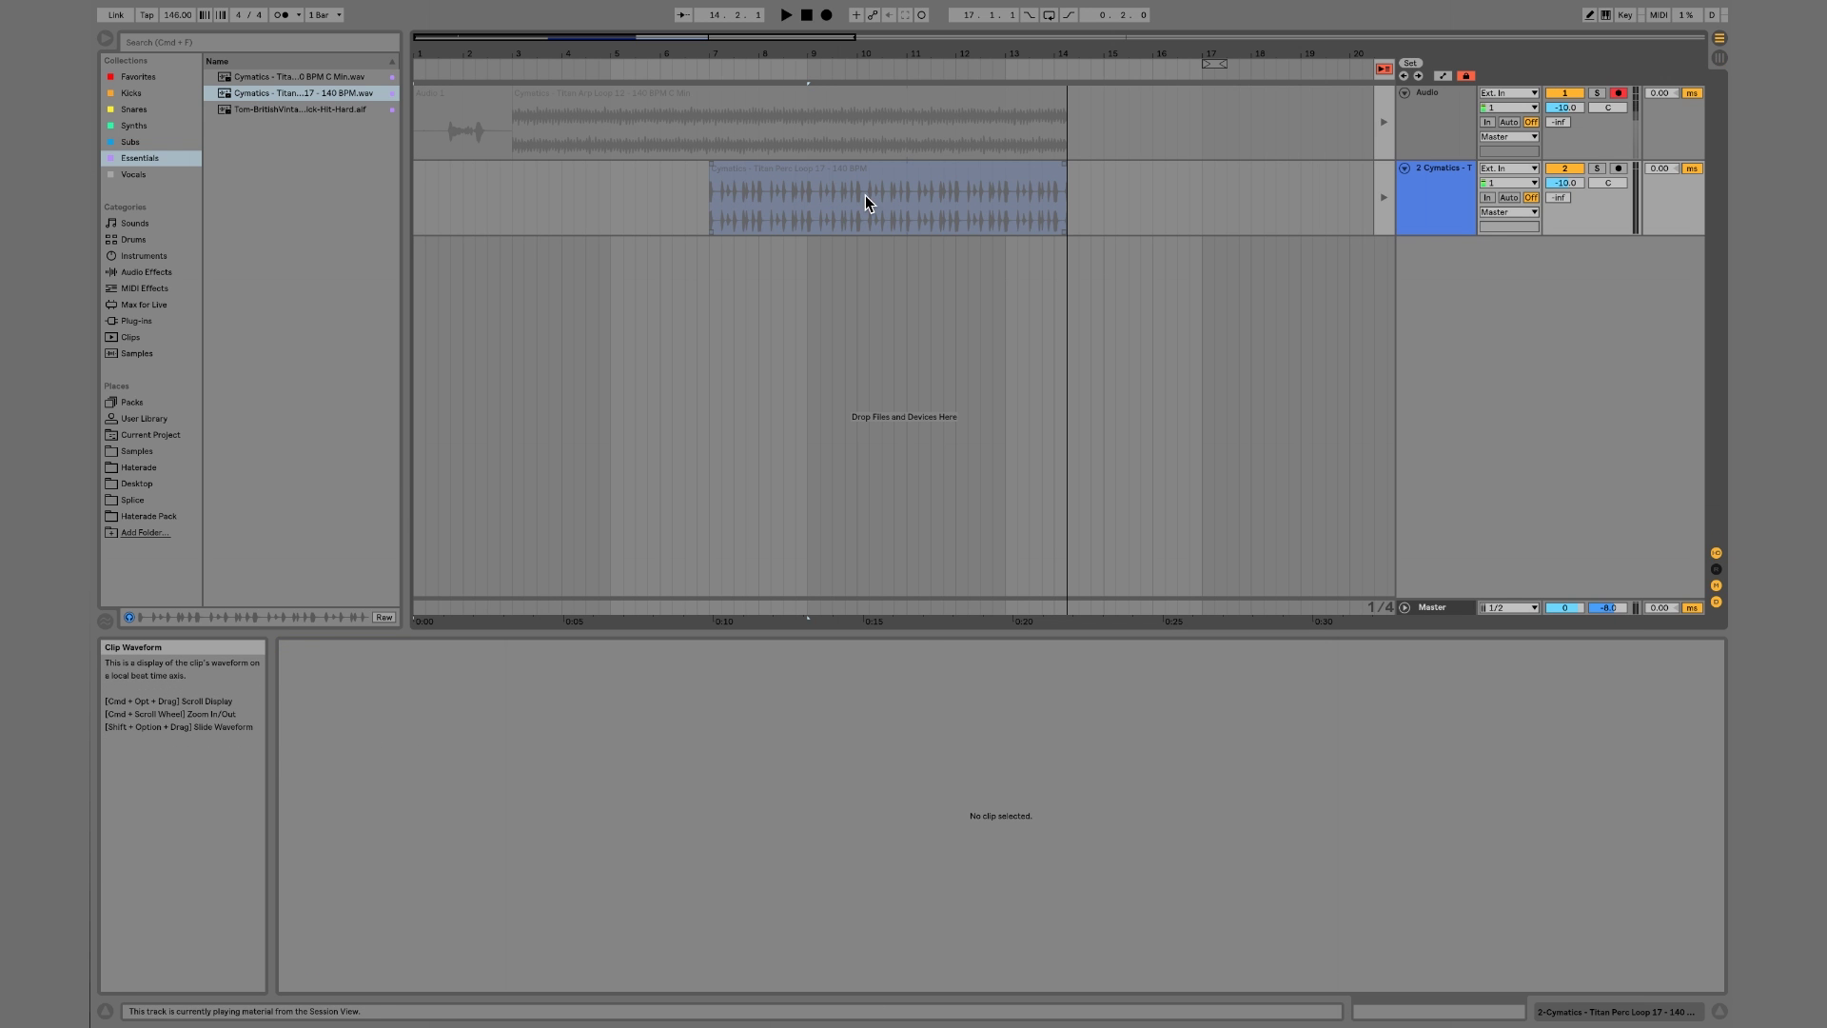
key(Tab)
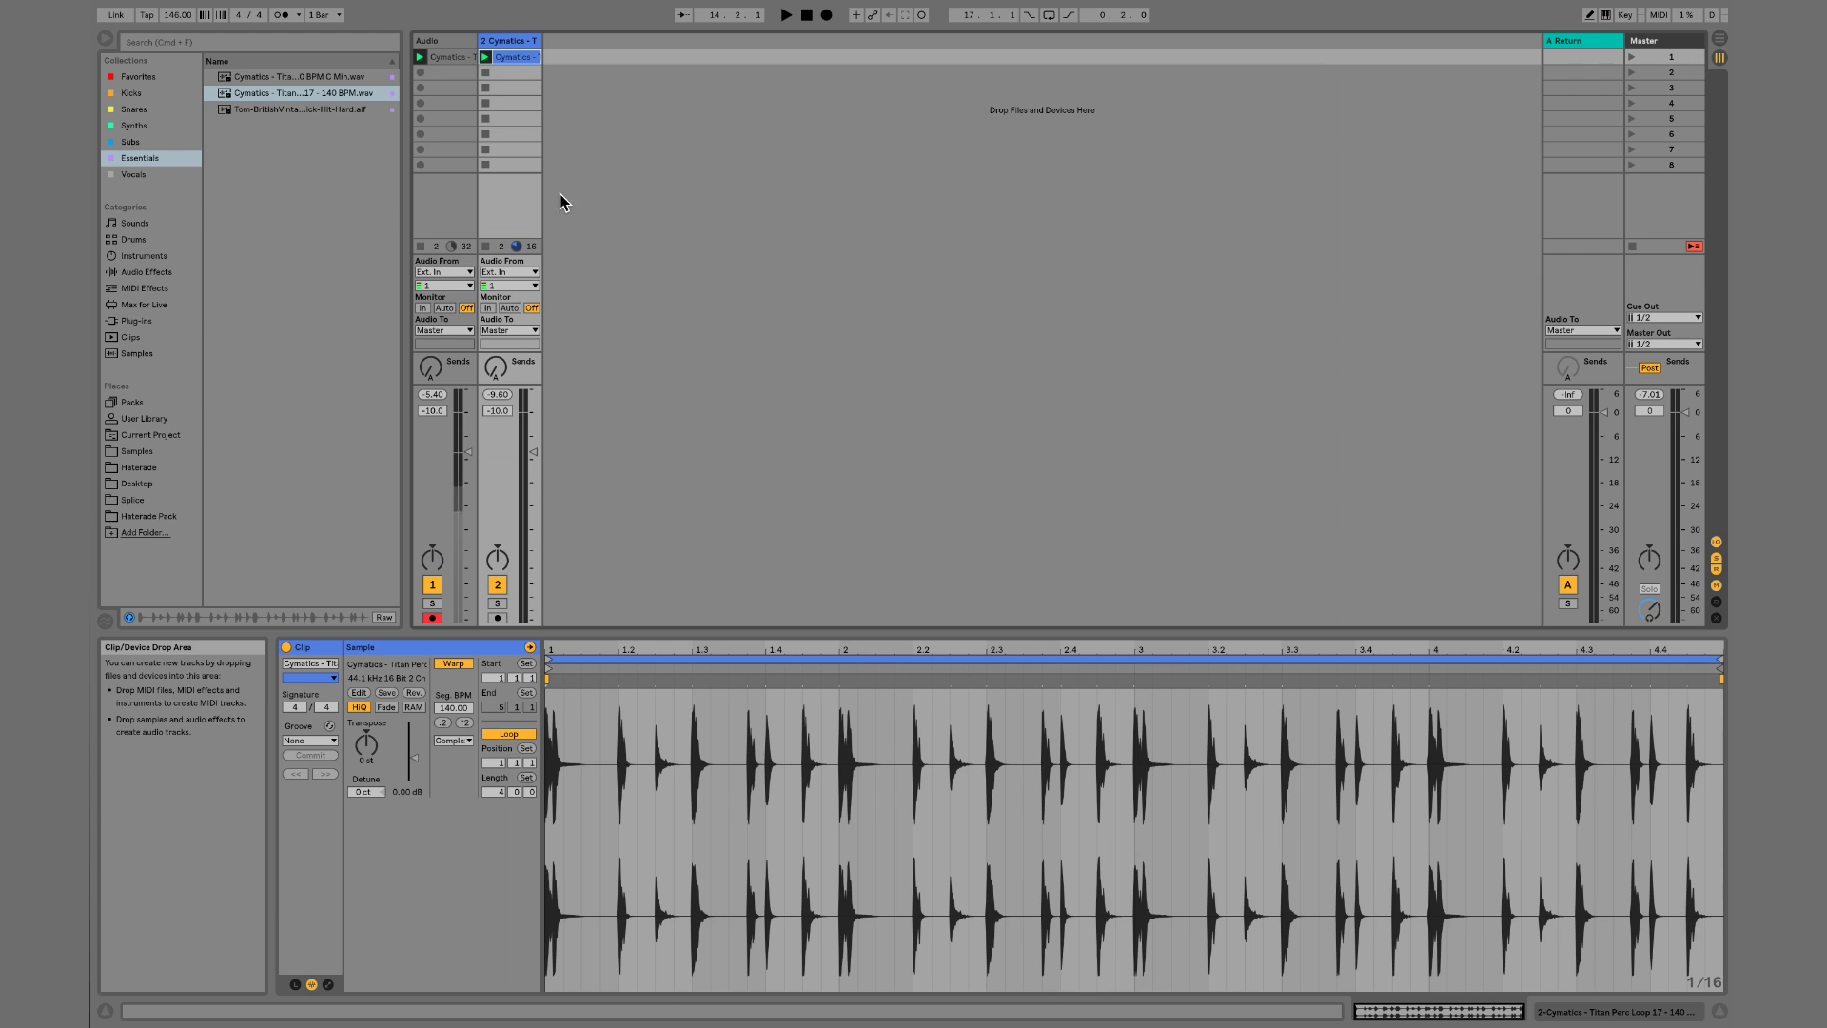
- Select the Titan Arp Loop 12 clip in track 1's first slot to see its 140 BPM warped details
click(451, 59)
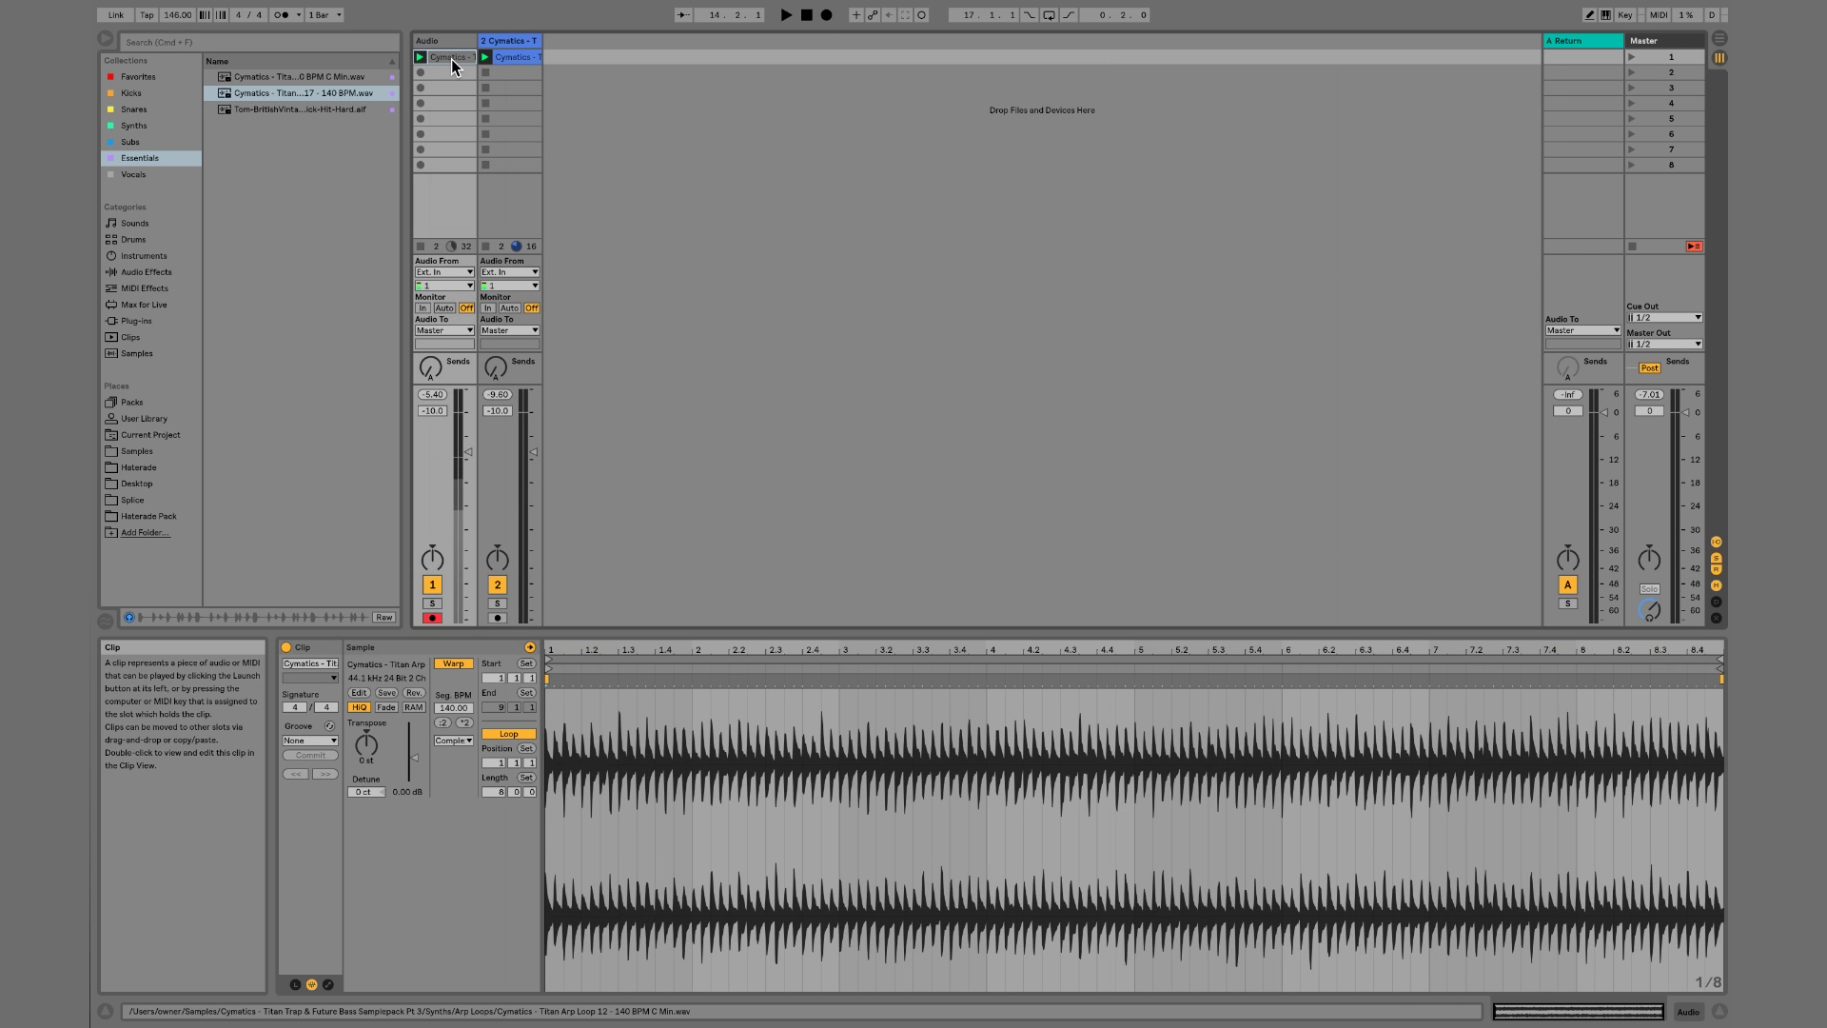